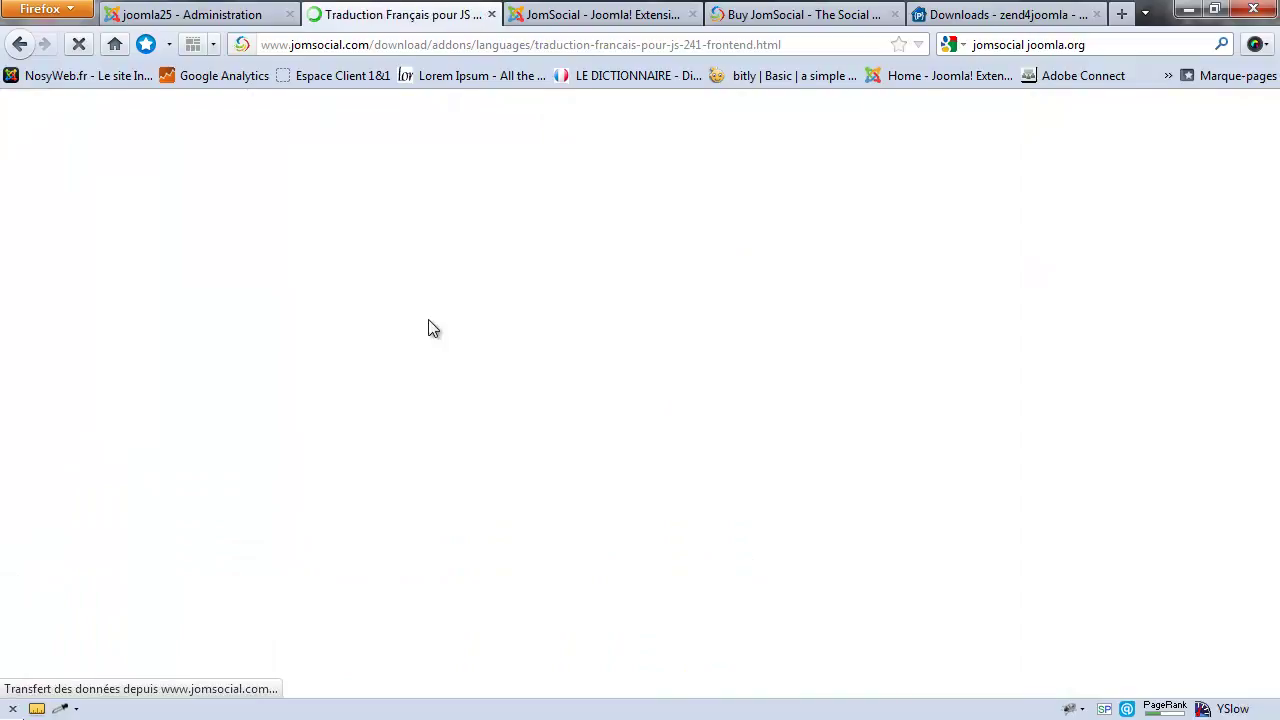
Open the fr-FR.com_community.zip download of the French JomSocial 2.4.1 frontend translation with WinRAR instead of saving it
{"action": "scroll", "coordinate": [548, 226], "scroll_direction": "down", "scroll_amount": 3}
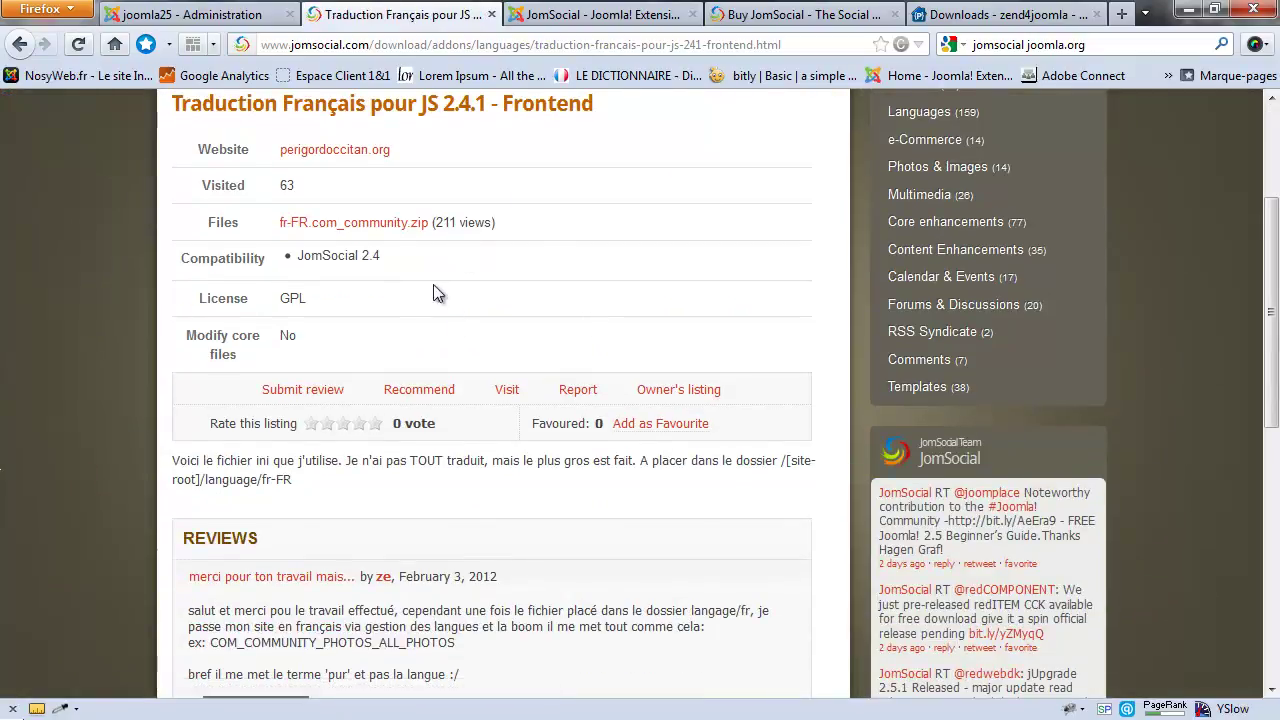
{"action": "left_click", "coordinate": [385, 230]}
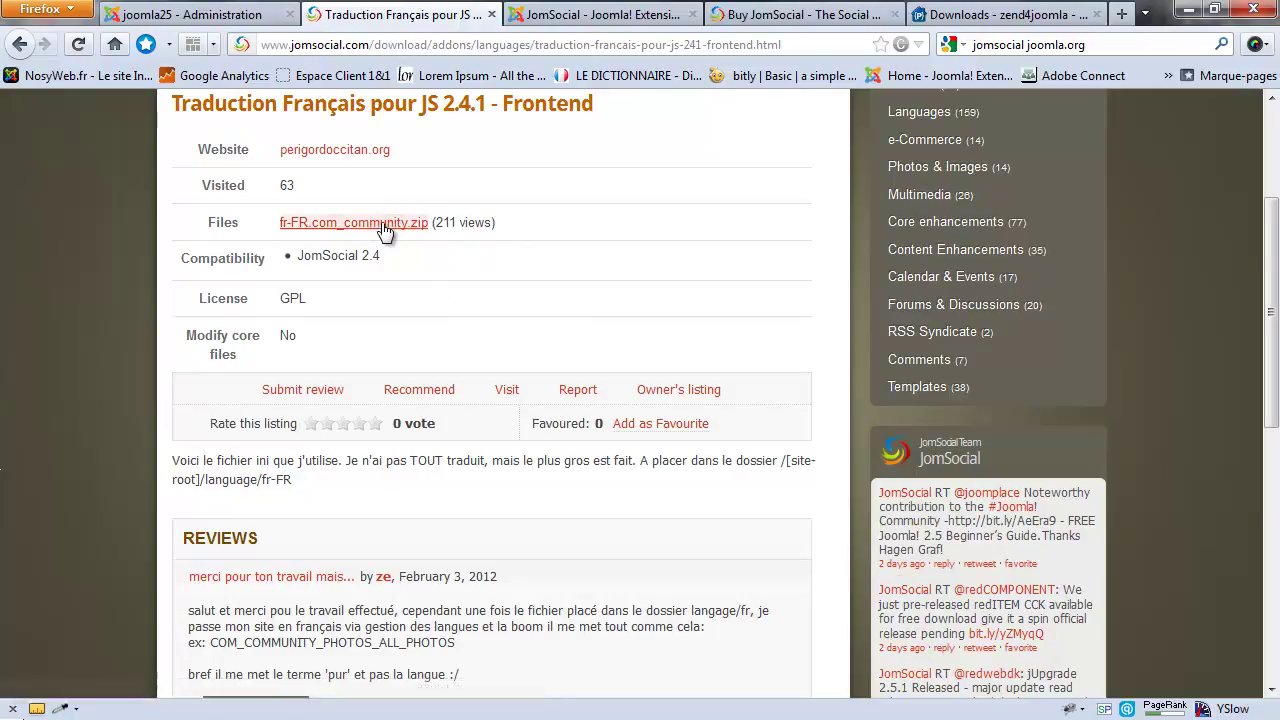
{"action": "scroll", "coordinate": [386, 230], "scroll_direction": "down", "scroll_amount": 4}
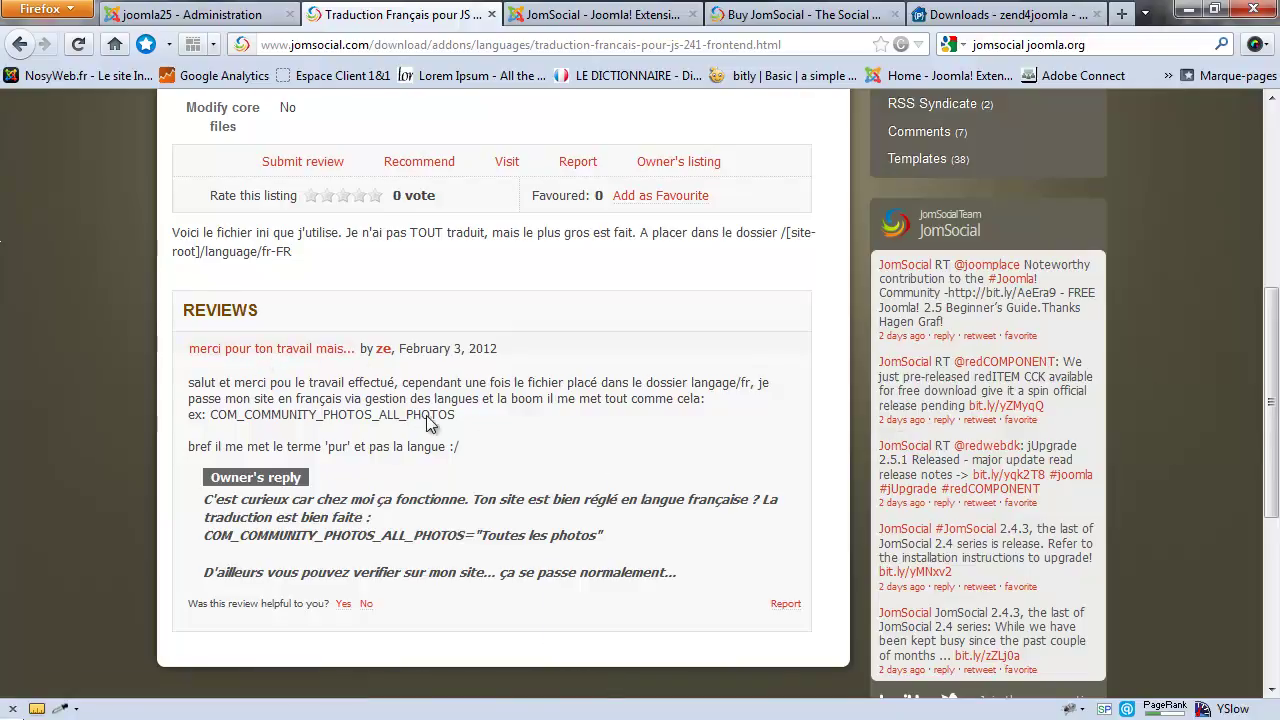
{"action": "scroll", "coordinate": [426, 415], "scroll_direction": "up", "scroll_amount": 4}
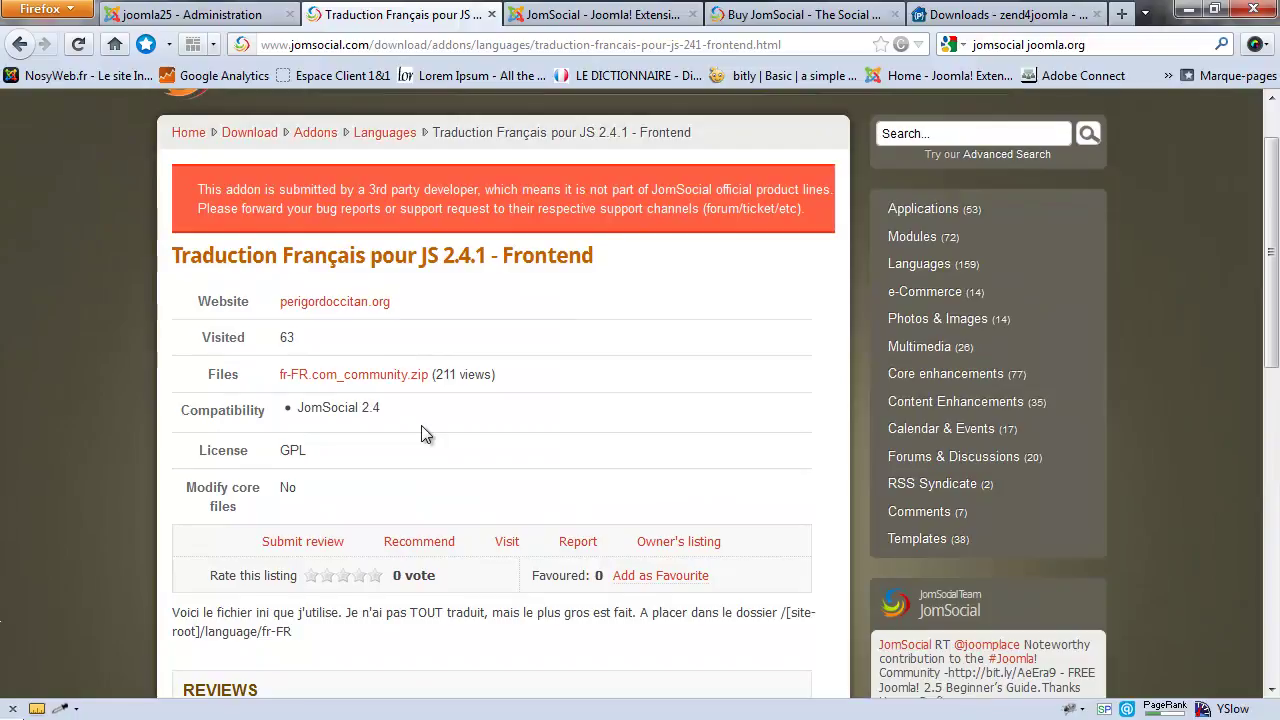
{"action": "left_click", "coordinate": [410, 378]}
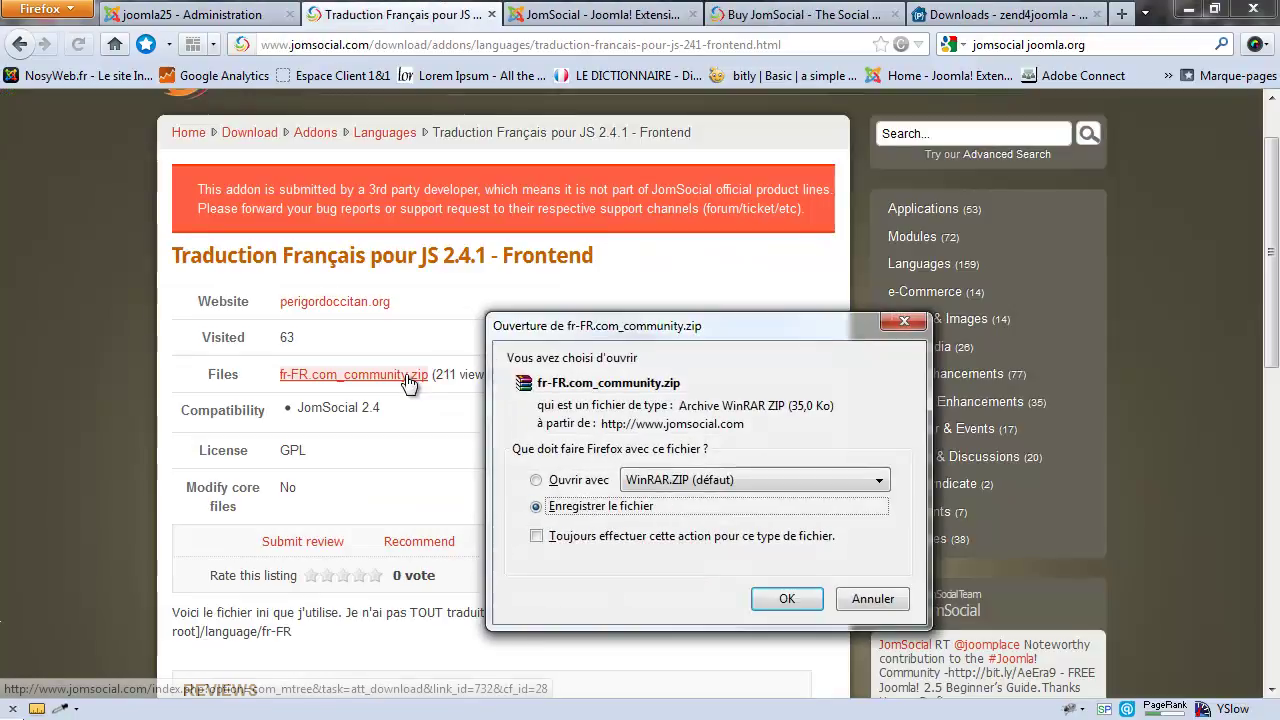
{"action": "left_click", "coordinate": [594, 483]}
{"action": "left_click", "coordinate": [793, 598]}
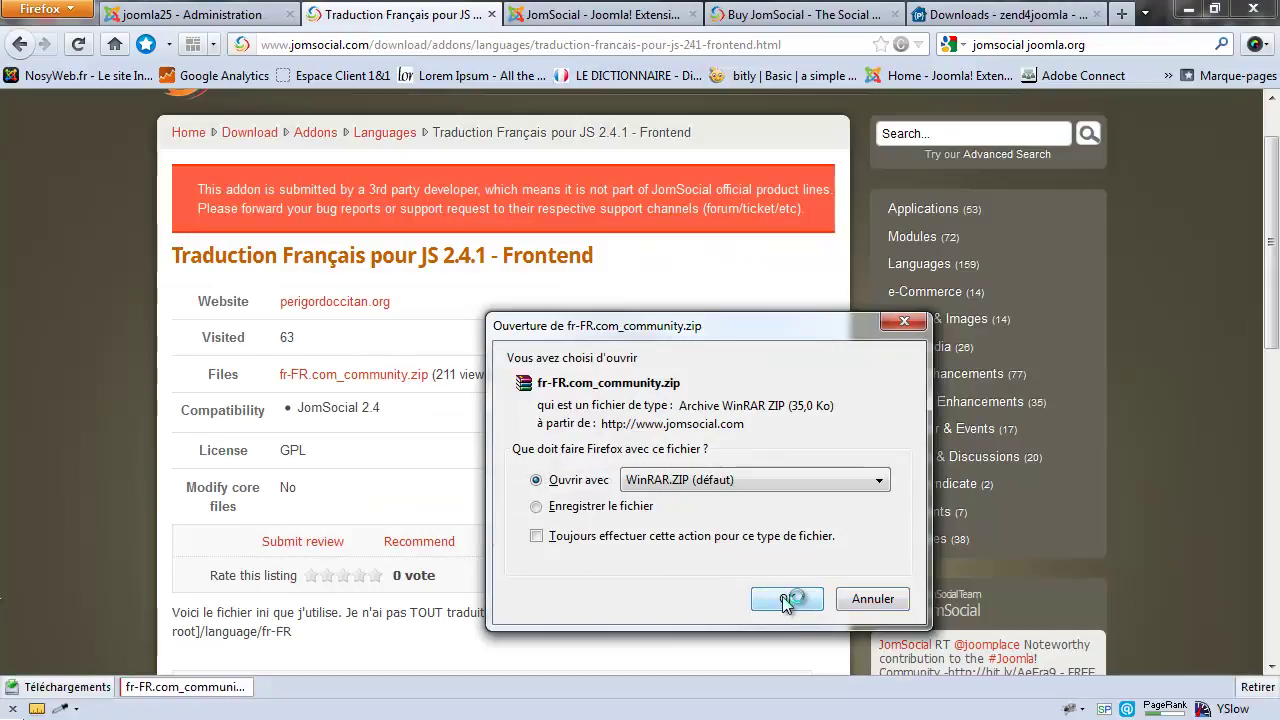
Check the fr-FR.com_community.ini file inside the archive, dismissing the licence notice, and close WinRAR
{"action": "left_click", "coordinate": [440, 357]}
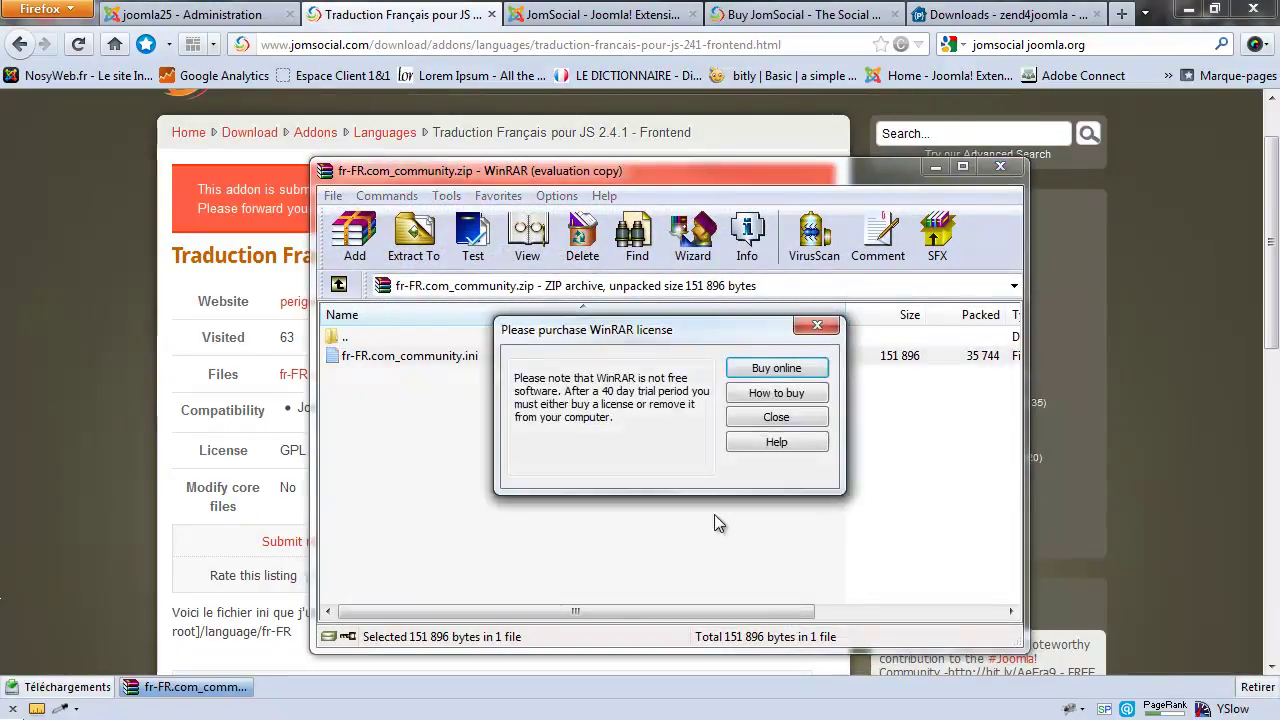
{"action": "left_click", "coordinate": [817, 328]}
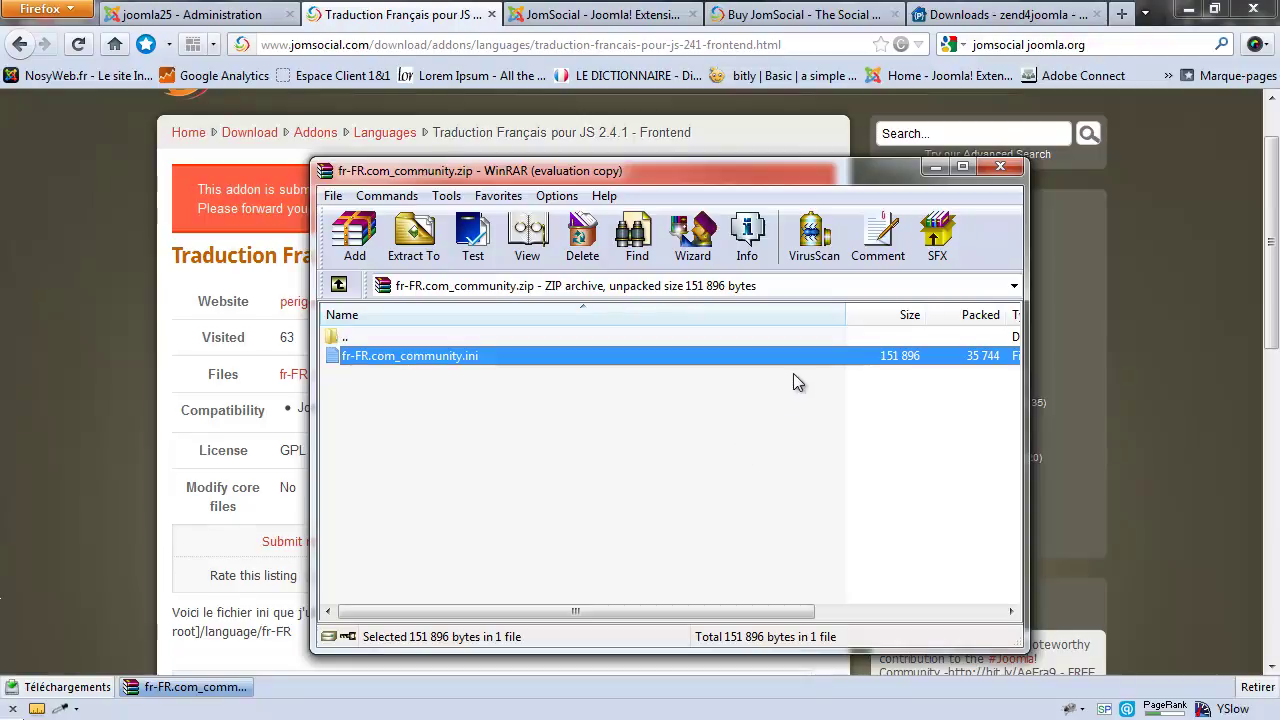
{"action": "left_click", "coordinate": [1000, 166]}
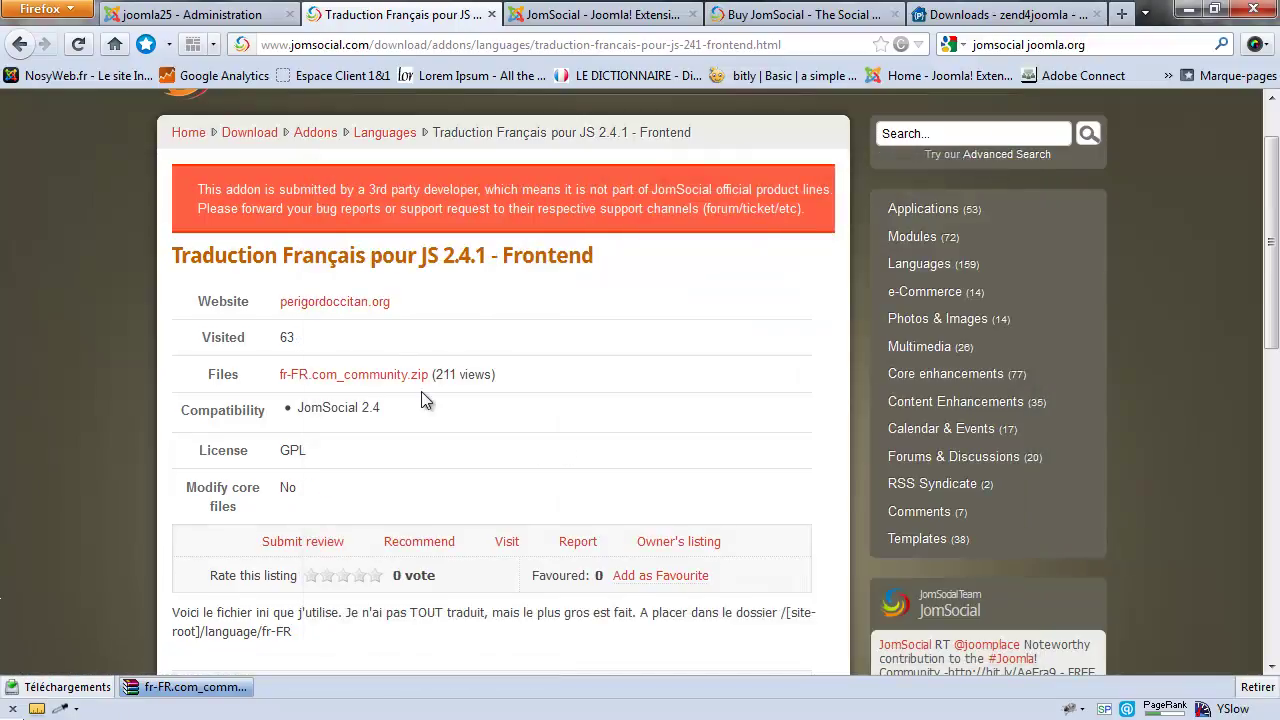
{"action": "left_click", "coordinate": [255, 14]}
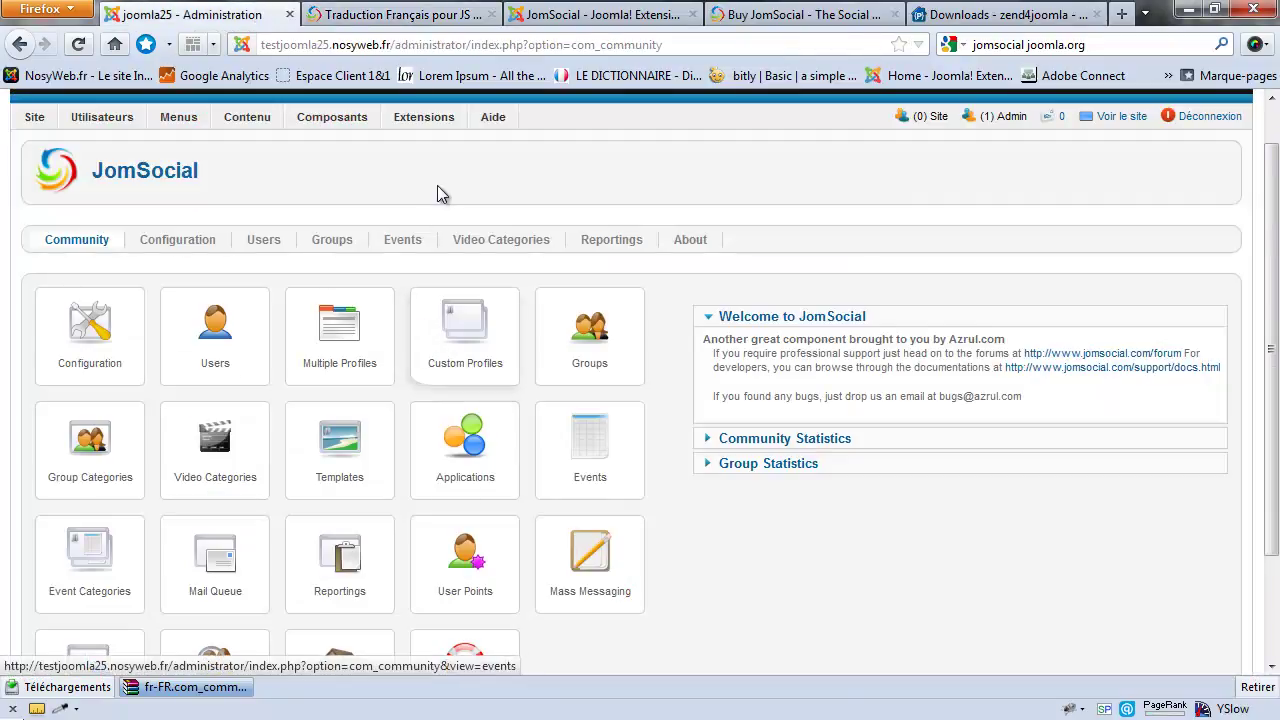
{"action": "mouse_move", "coordinate": [423, 117]}
{"action": "left_click", "coordinate": [457, 143]}
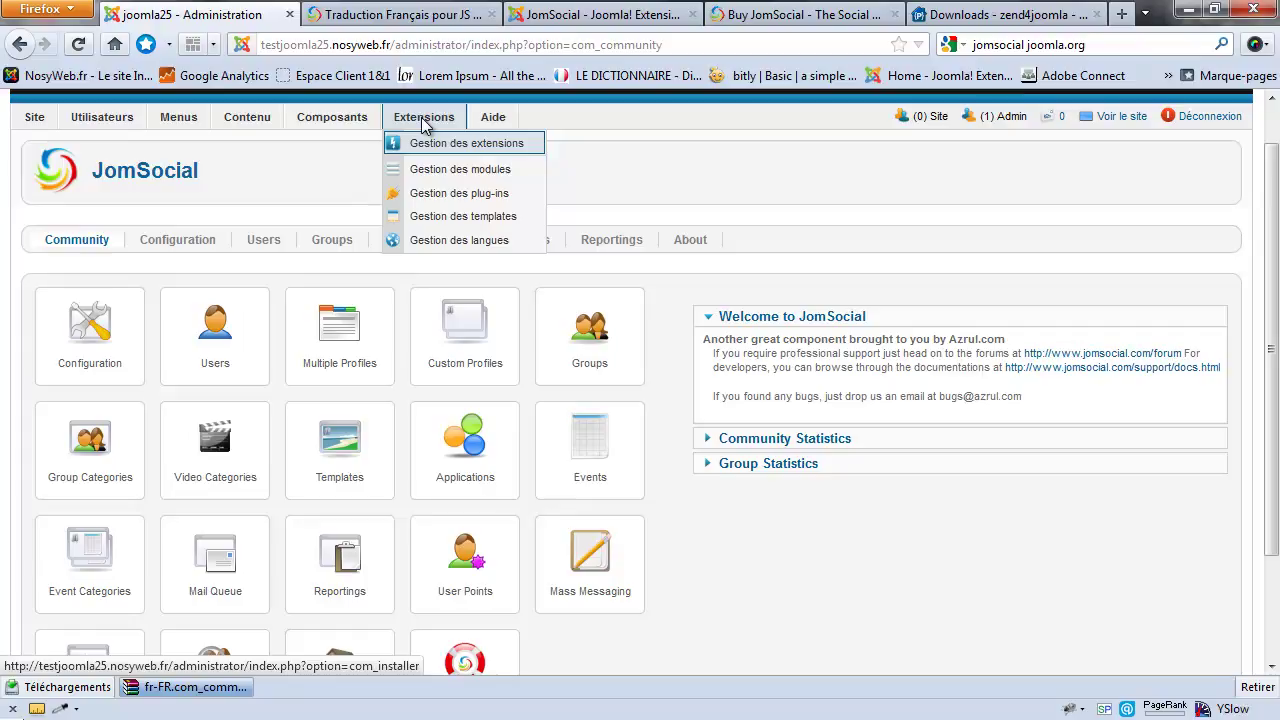
Switch to FileZilla and open the remote folder /projet/testjoomla25/language/fr-FR
{"action": "key", "text": "alt+Tab"}
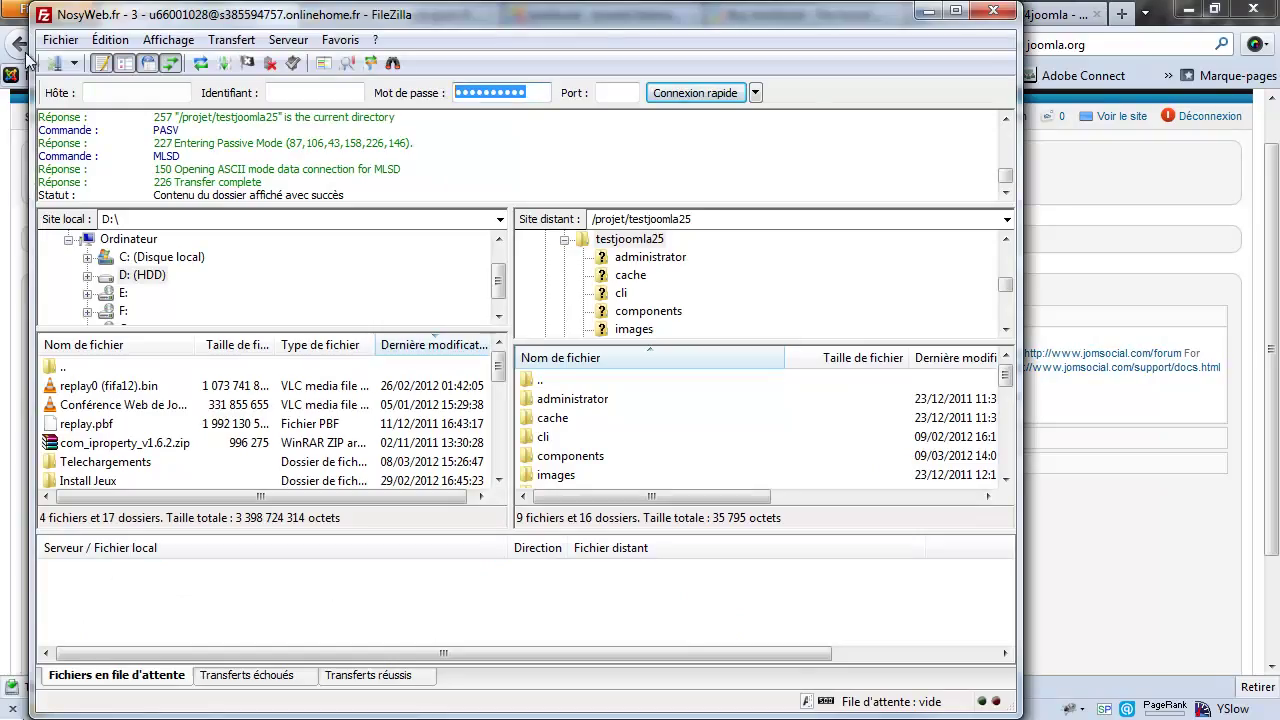
{"action": "left_click", "coordinate": [575, 457]}
{"action": "scroll", "coordinate": [597, 443], "scroll_direction": "down", "scroll_amount": 2}
{"action": "left_click", "coordinate": [584, 399]}
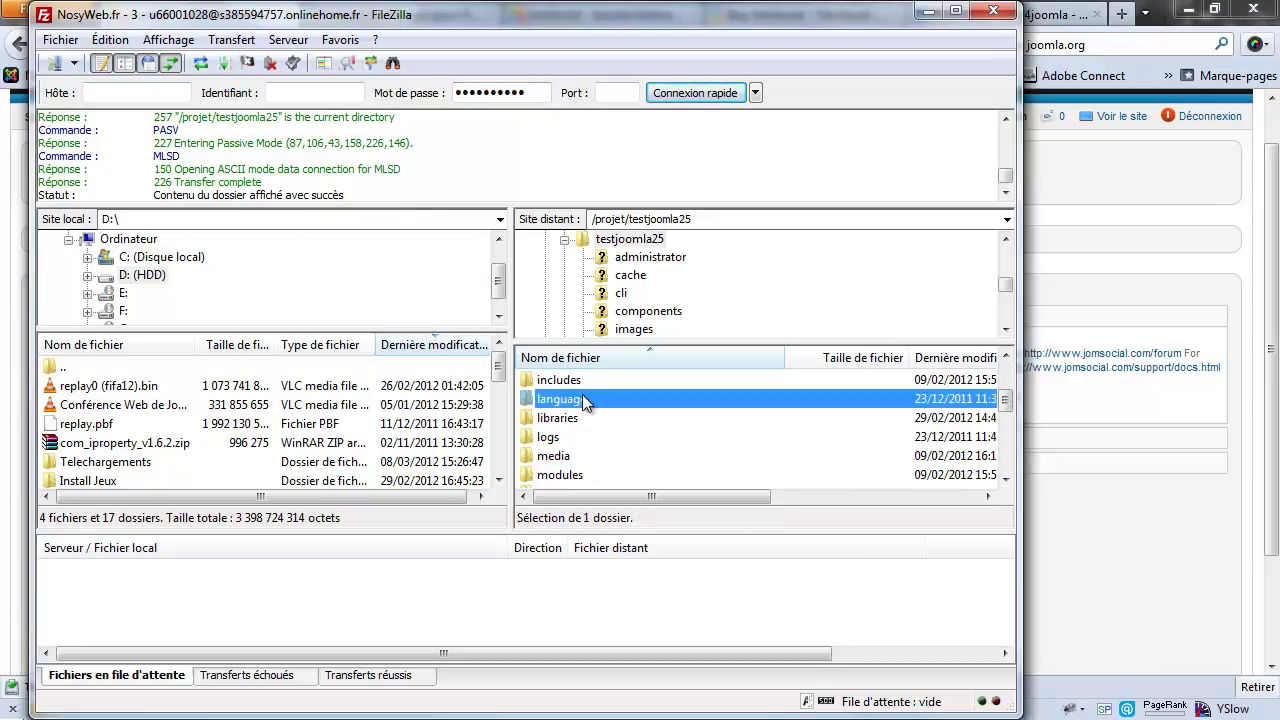
{"action": "double_click", "coordinate": [584, 399]}
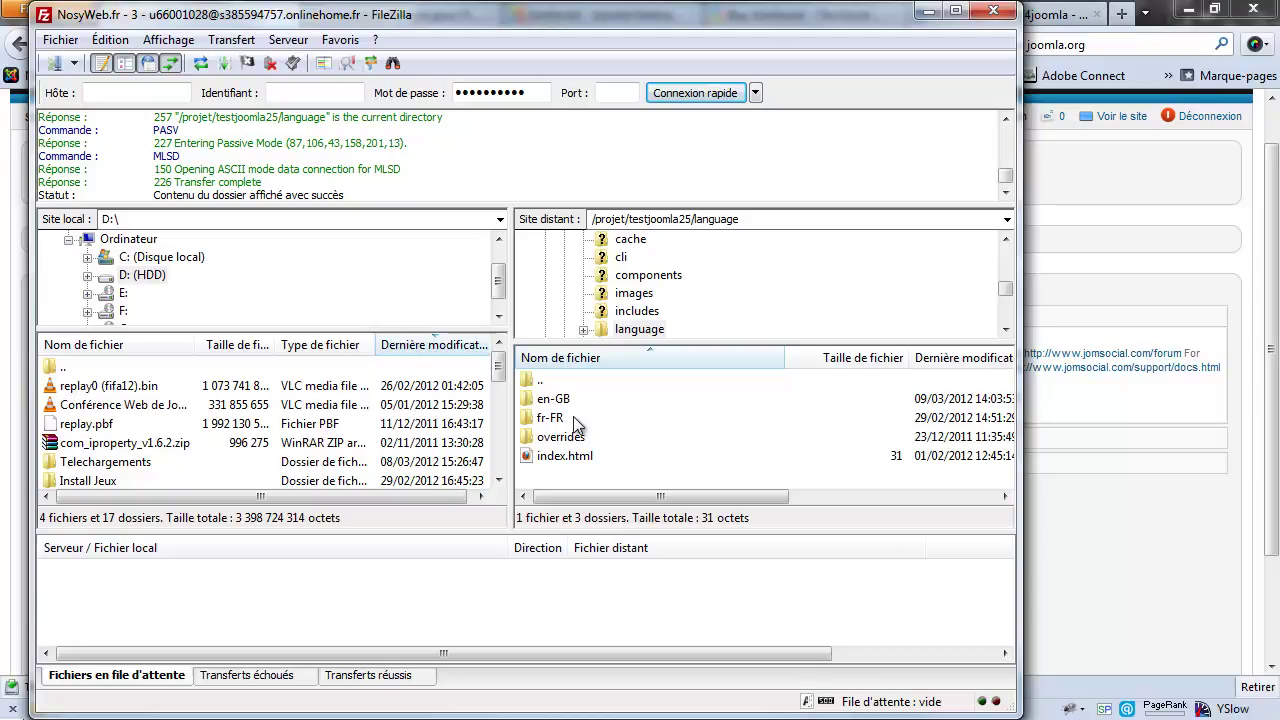
{"action": "left_click", "coordinate": [578, 420]}
{"action": "double_click", "coordinate": [586, 422]}
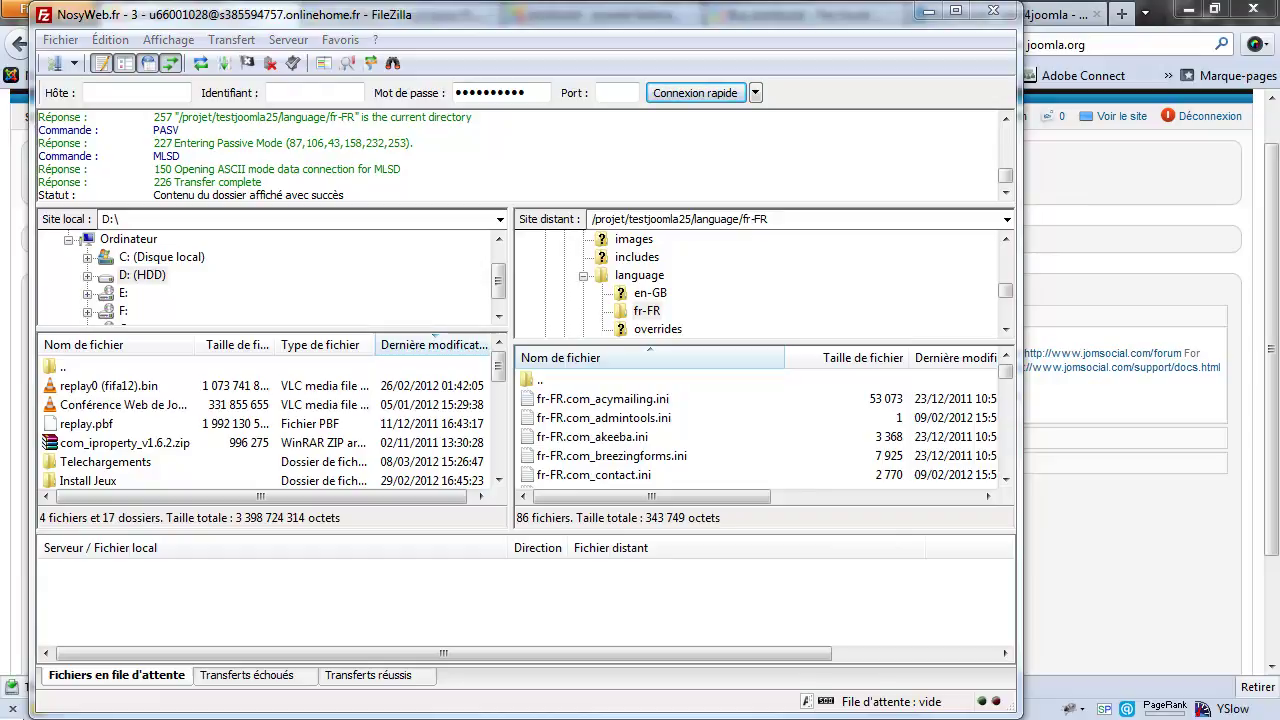
Switch to Windows Explorer, search the Language folder for "jomsocial" and examine the JomSocial Back-End translation folders
{"action": "key", "text": "alt+Tab"}
{"action": "double_click", "coordinate": [388, 330]}
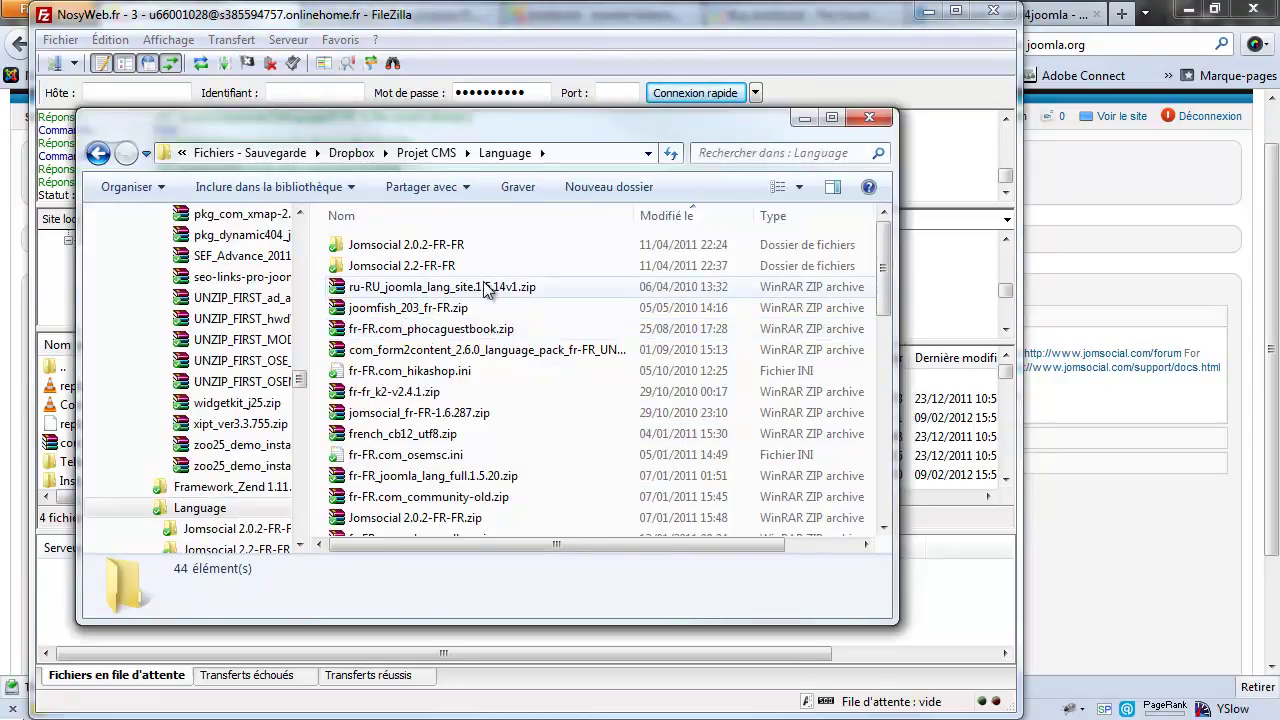
{"action": "left_click", "coordinate": [443, 370]}
{"action": "scroll", "coordinate": [443, 370], "scroll_direction": "down", "scroll_amount": 3}
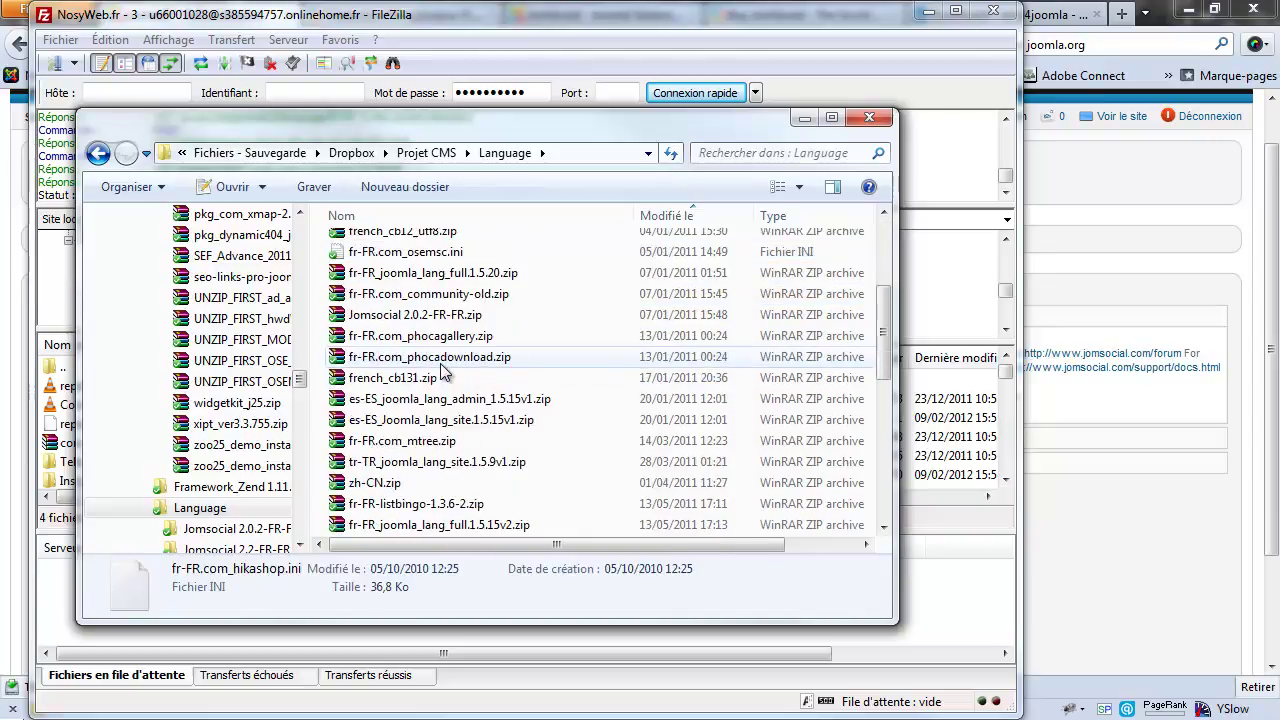
{"action": "scroll", "coordinate": [443, 370], "scroll_direction": "down", "scroll_amount": 1}
{"action": "left_click", "coordinate": [784, 153]}
{"action": "type", "text": "jo"}
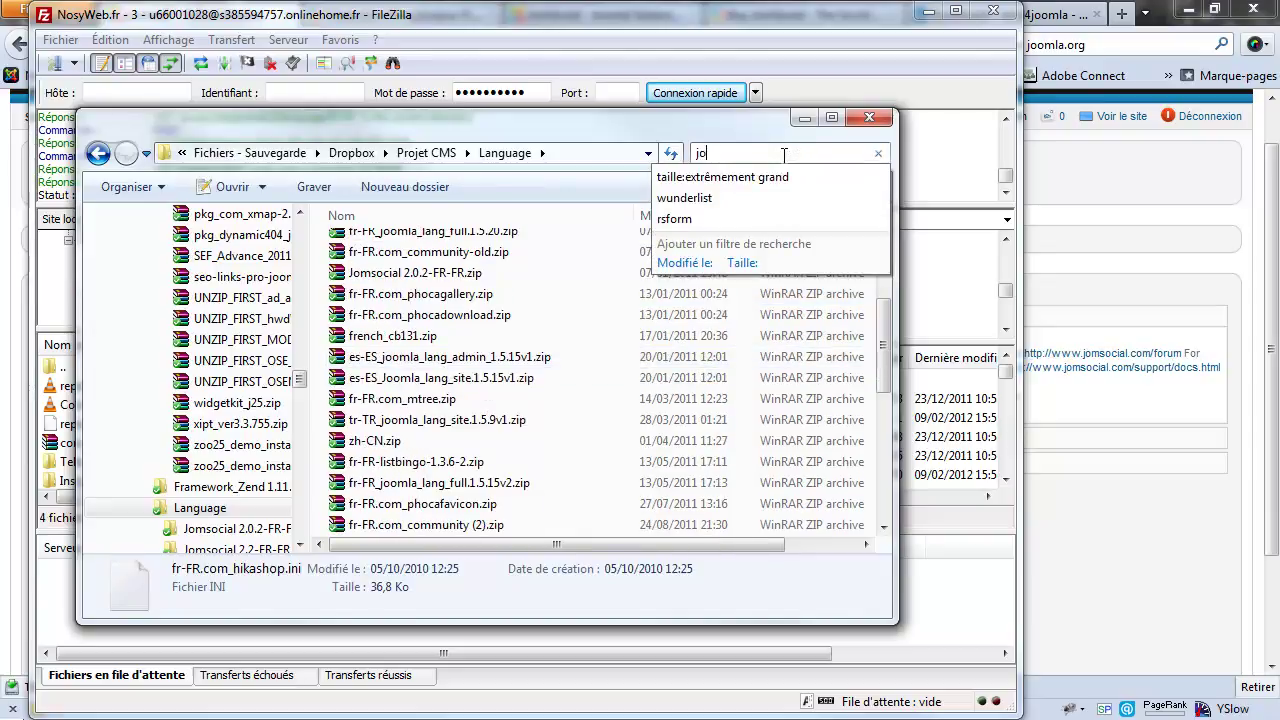
{"action": "type", "text": "msocial"}
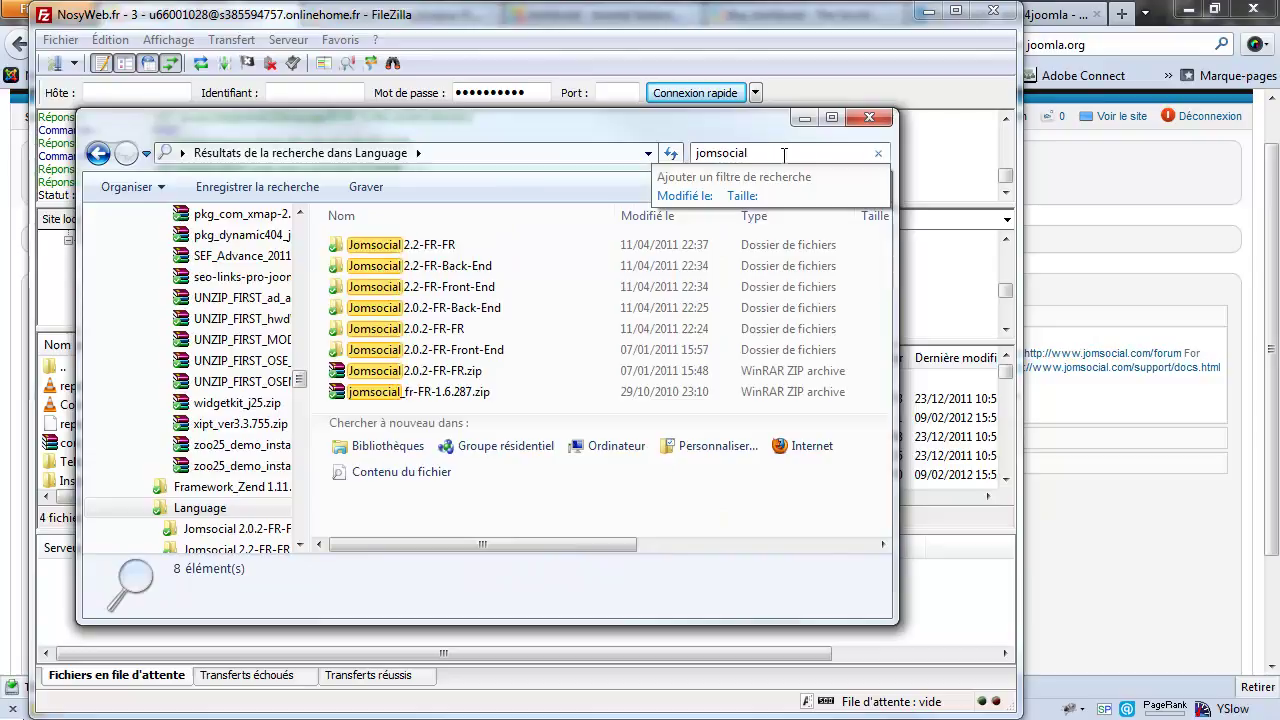
{"action": "left_click", "coordinate": [458, 310]}
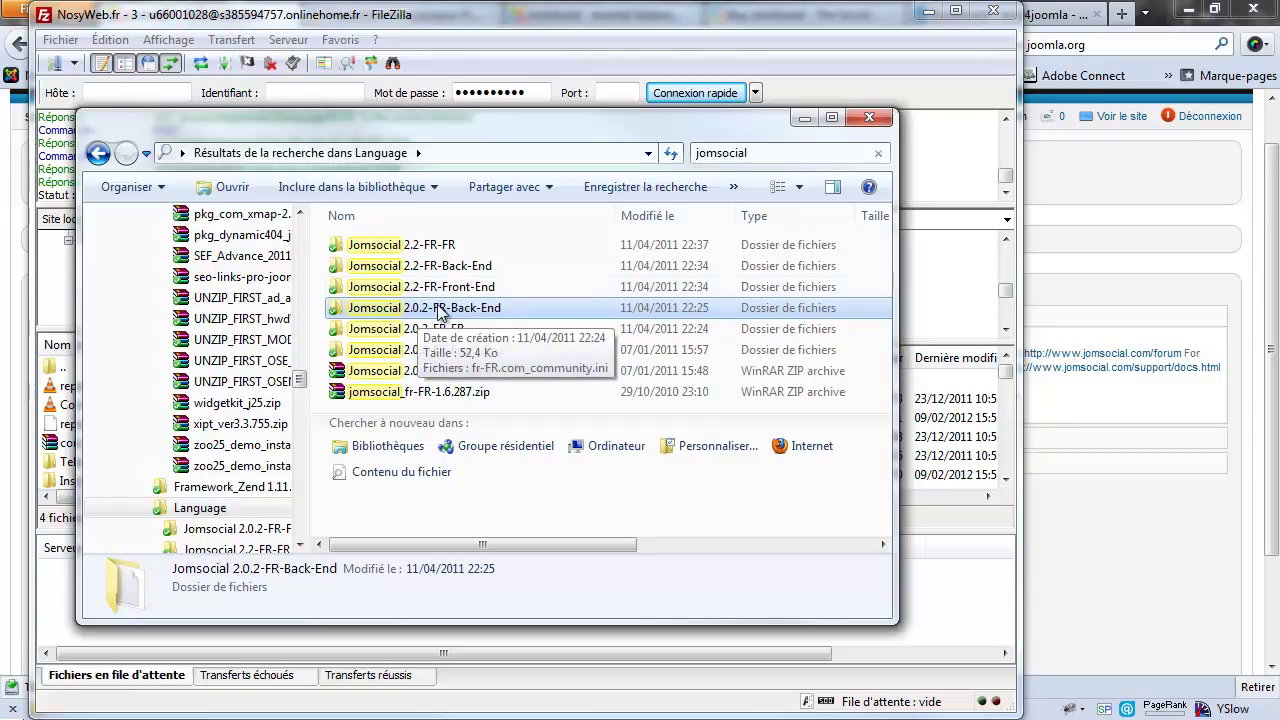
{"action": "left_click", "coordinate": [437, 270]}
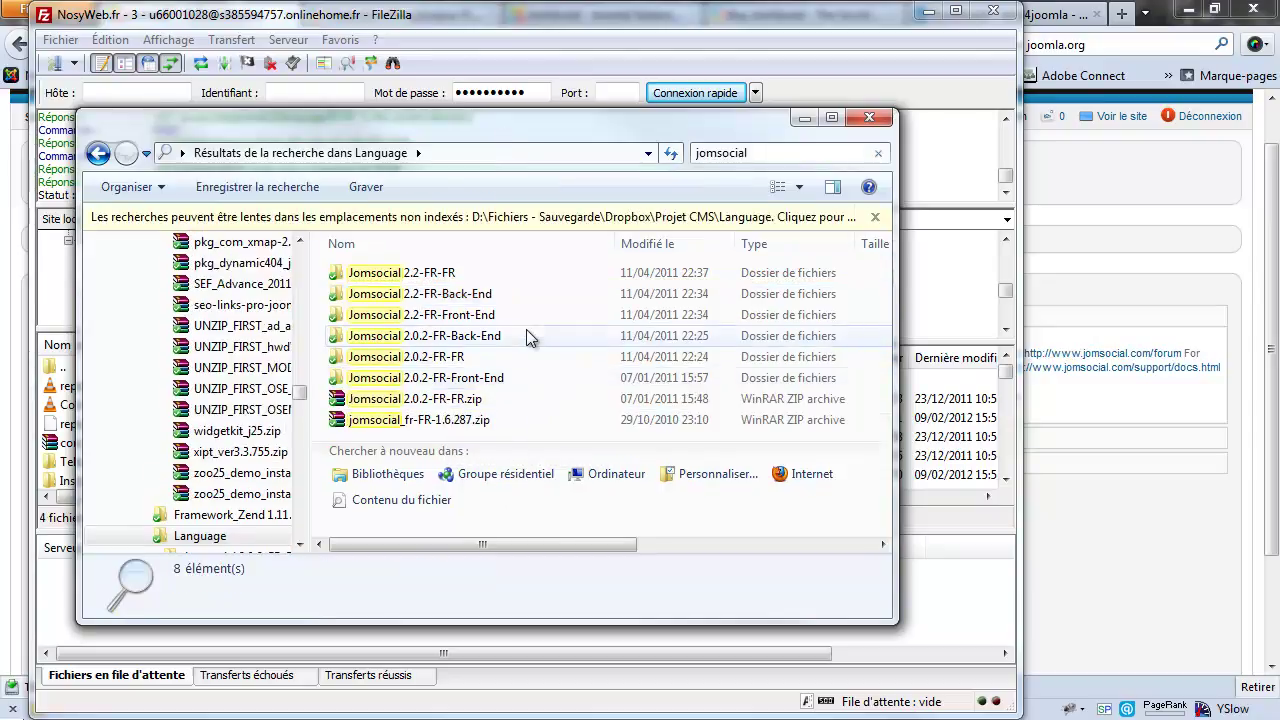
Search the Language folder for "community" instead and open fr-FR.com_community.zip in WinRAR, dismissing the licence notice
{"action": "left_click", "coordinate": [757, 152]}
{"action": "double_click", "coordinate": [734, 153]}
{"action": "type", "text": "community"}
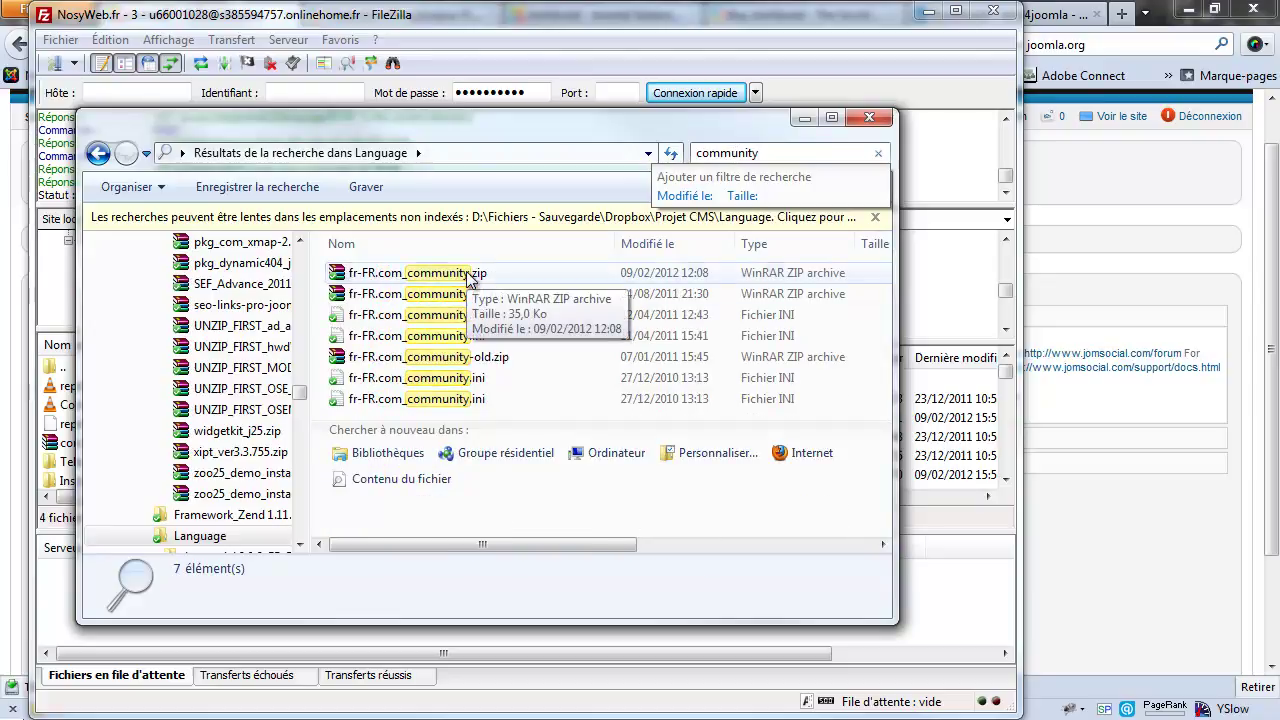
{"action": "double_click", "coordinate": [468, 278]}
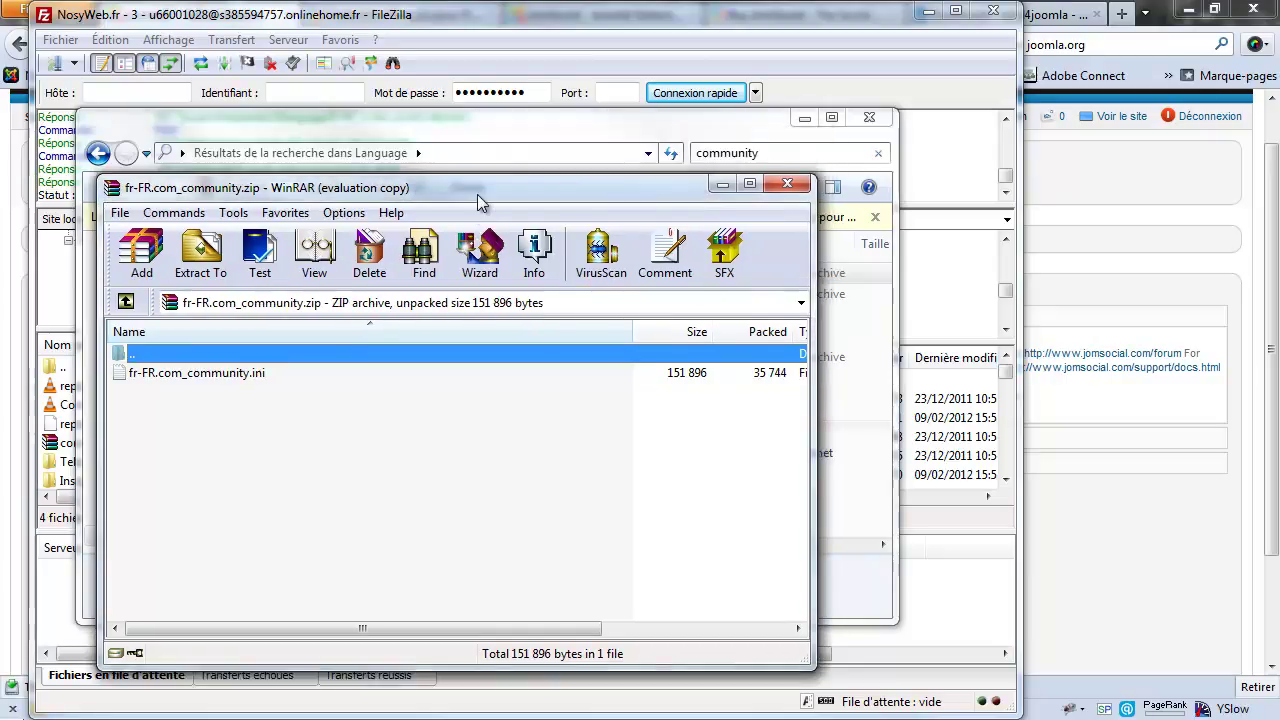
{"action": "left_click", "coordinate": [692, 350]}
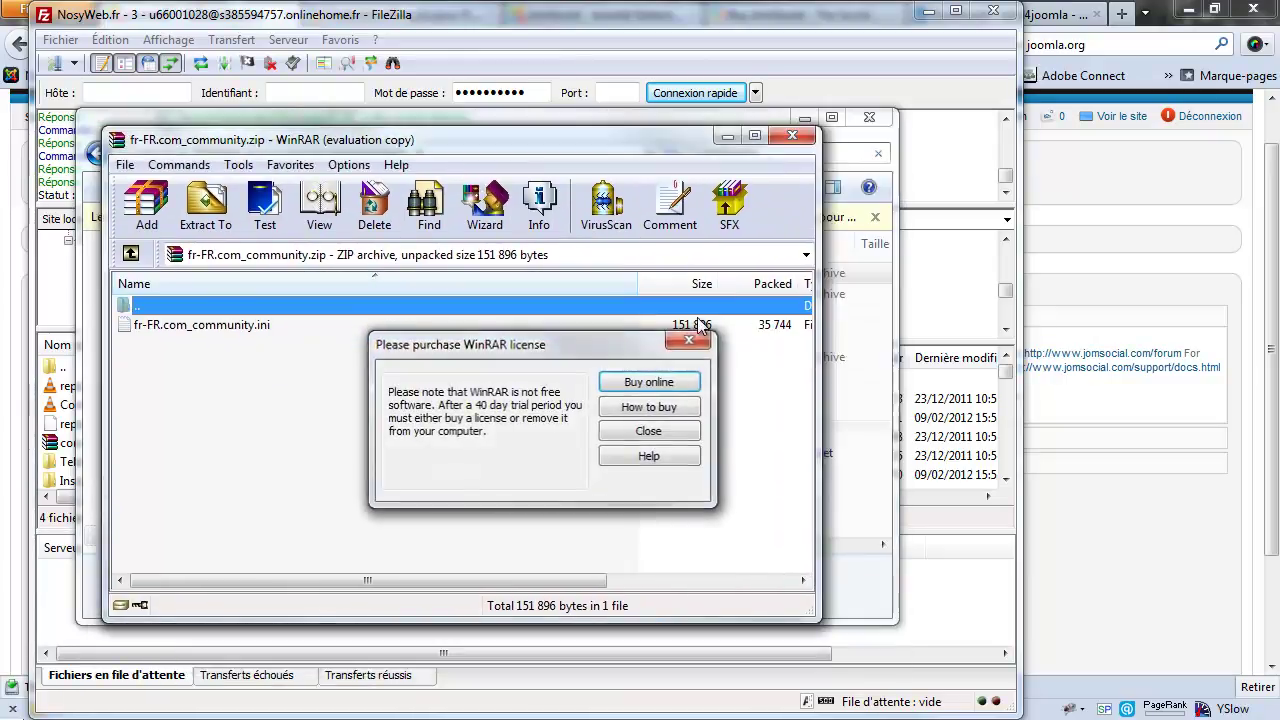
Upload fr-FR.com_community.ini from the archive to the remote language/fr-FR folder in FileZilla and select the uploaded file
{"action": "left_click", "coordinate": [805, 118]}
{"action": "left_click_drag", "start_coordinate": [658, 144], "coordinate": [585, 149]}
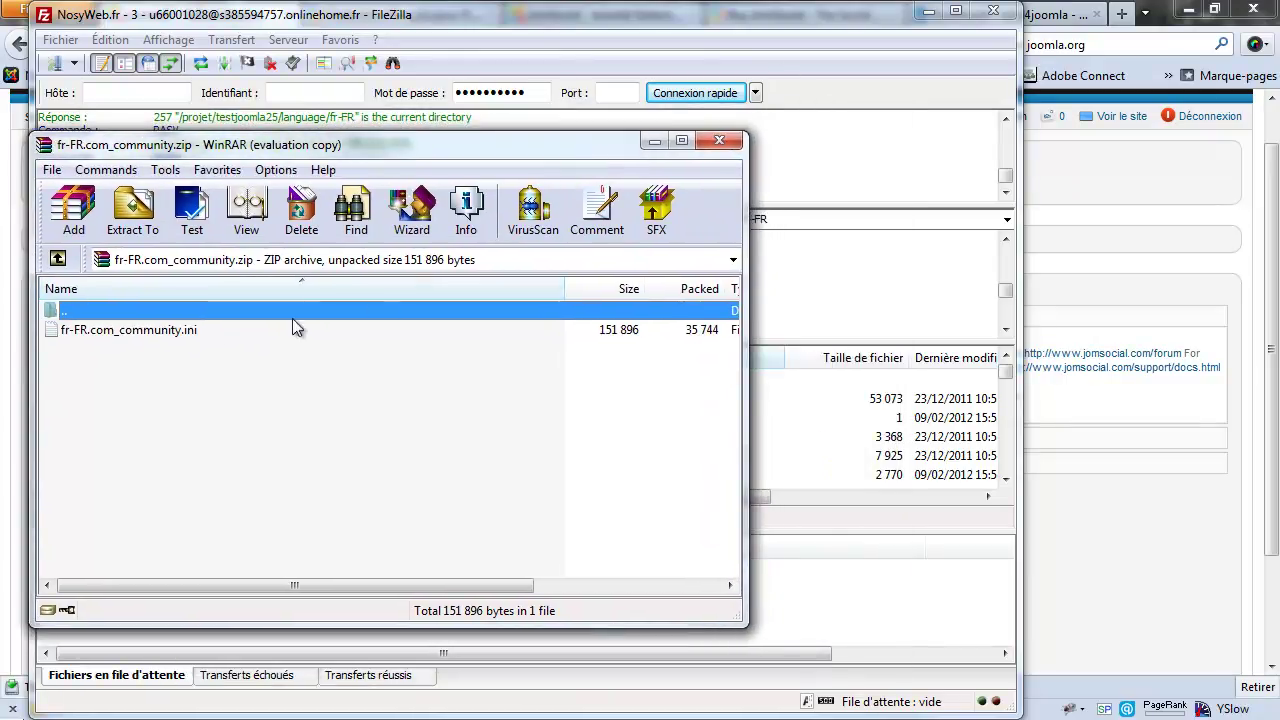
{"action": "left_click", "coordinate": [178, 329]}
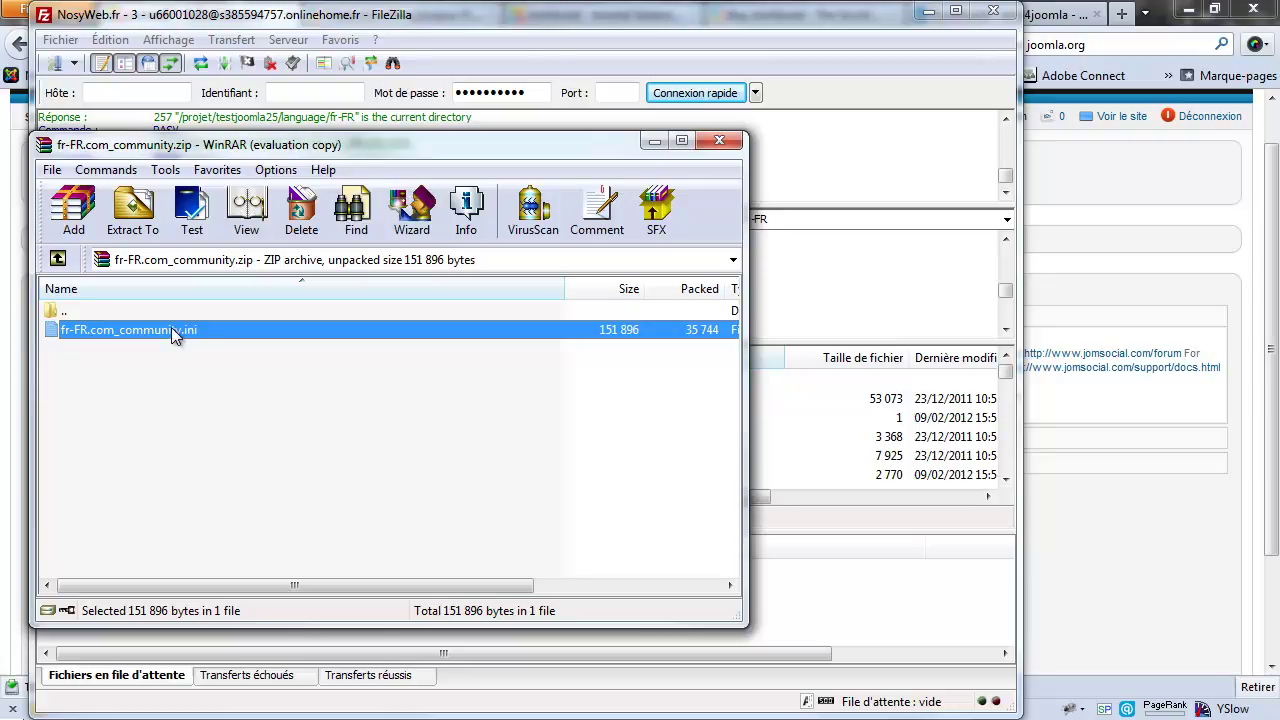
{"action": "key", "text": "alt+Tab"}
{"action": "left_click_drag", "start_coordinate": [124, 608], "coordinate": [728, 432]}
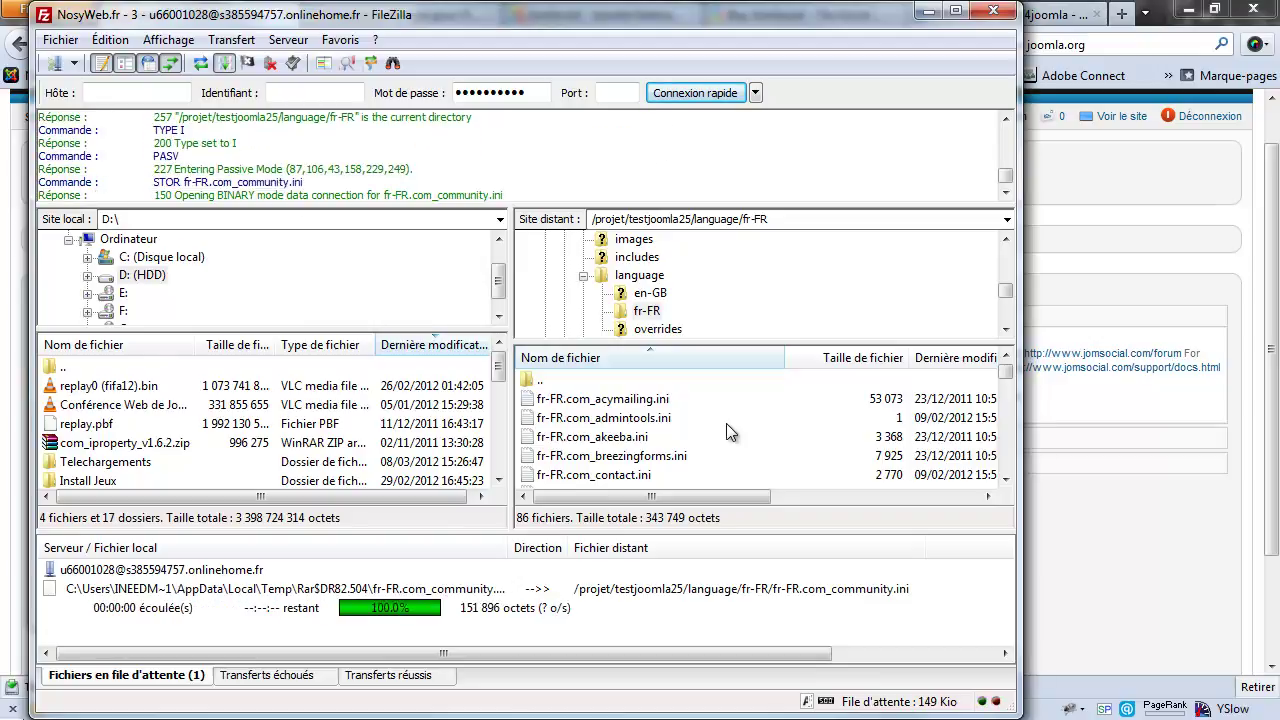
{"action": "left_click", "coordinate": [682, 480]}
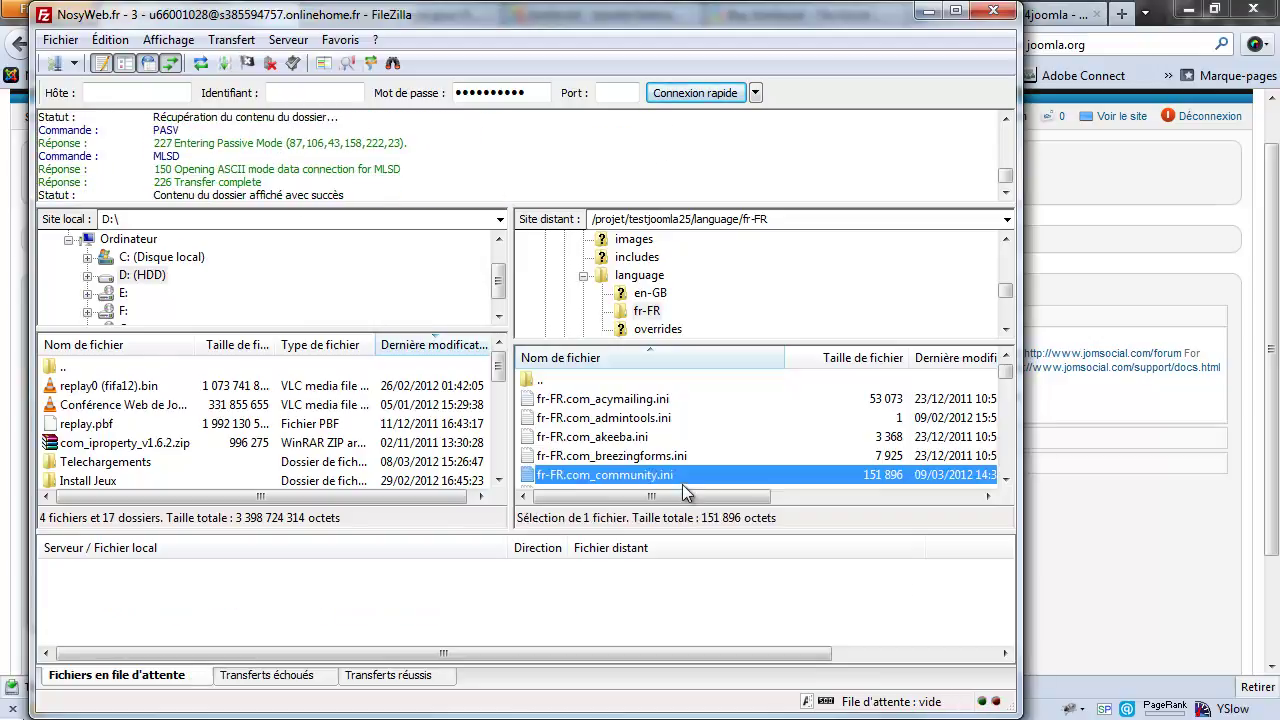
Open the remote language/en-GB folder and locate the matching en-GB.com_community.ini file
{"action": "left_click", "coordinate": [668, 290]}
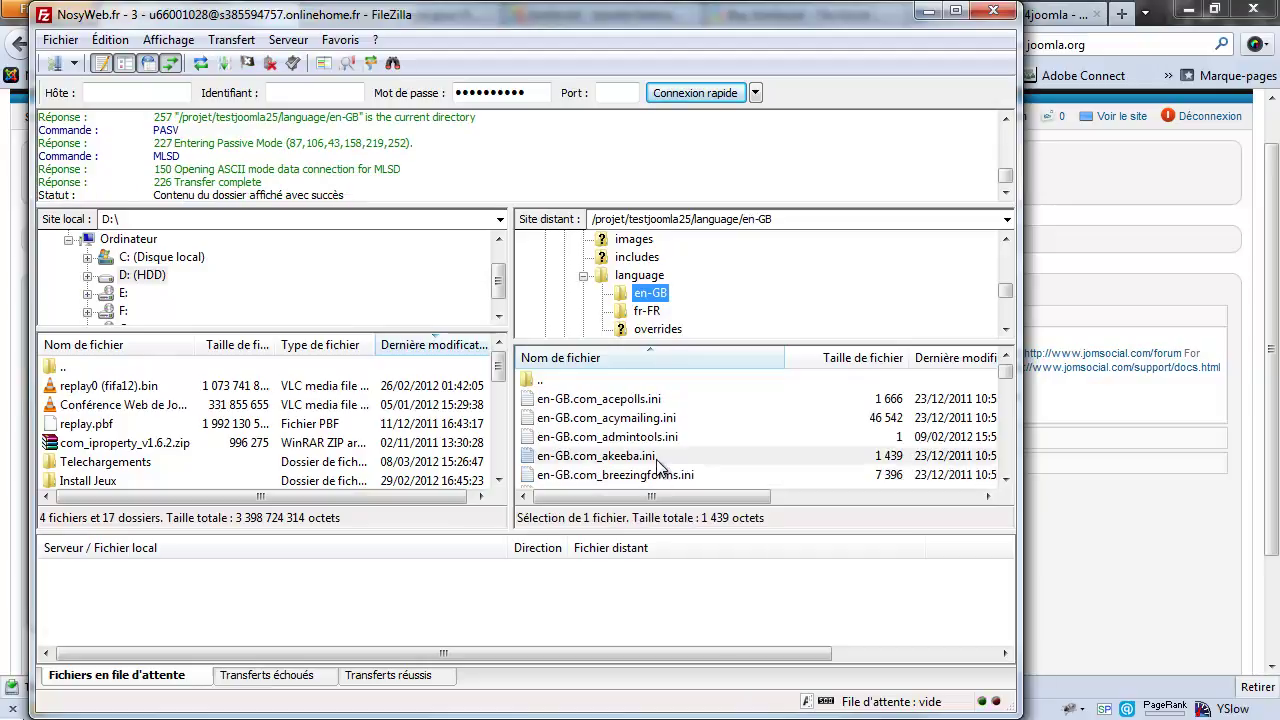
{"action": "left_click", "coordinate": [660, 456]}
{"action": "scroll", "coordinate": [660, 467], "scroll_direction": "down", "scroll_amount": 1}
{"action": "left_click", "coordinate": [662, 407]}
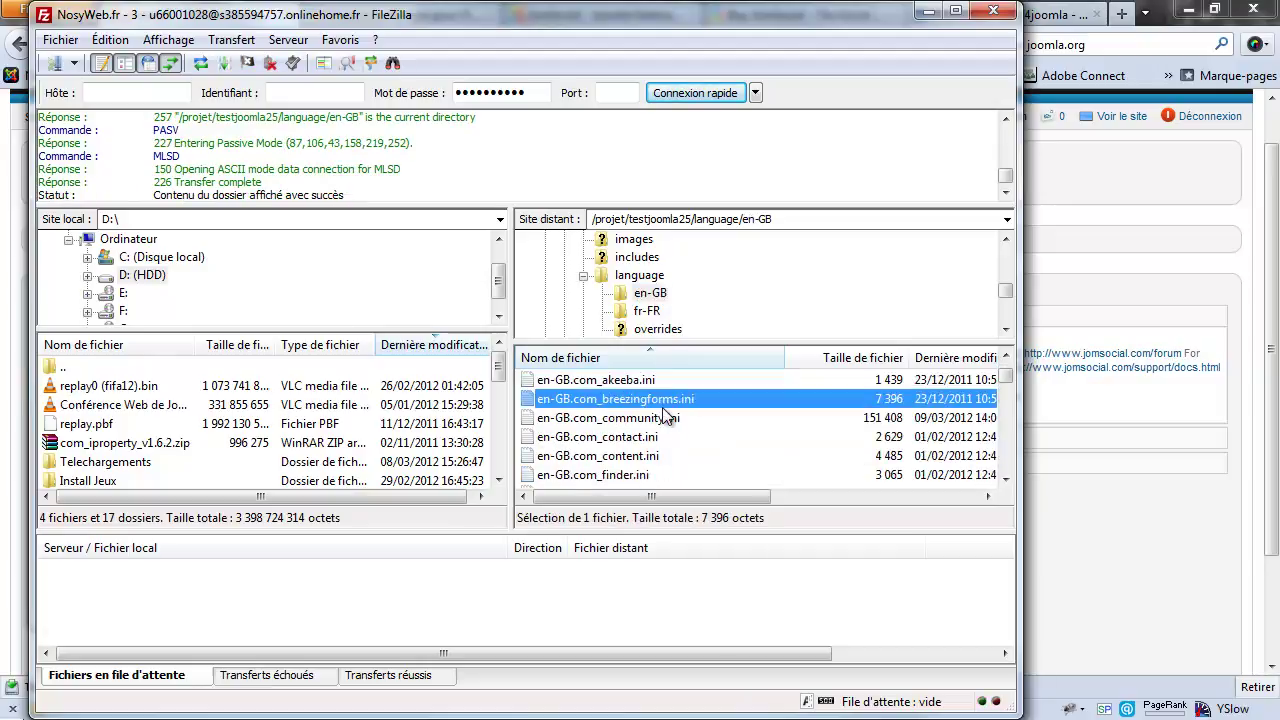
{"action": "left_click", "coordinate": [658, 416]}
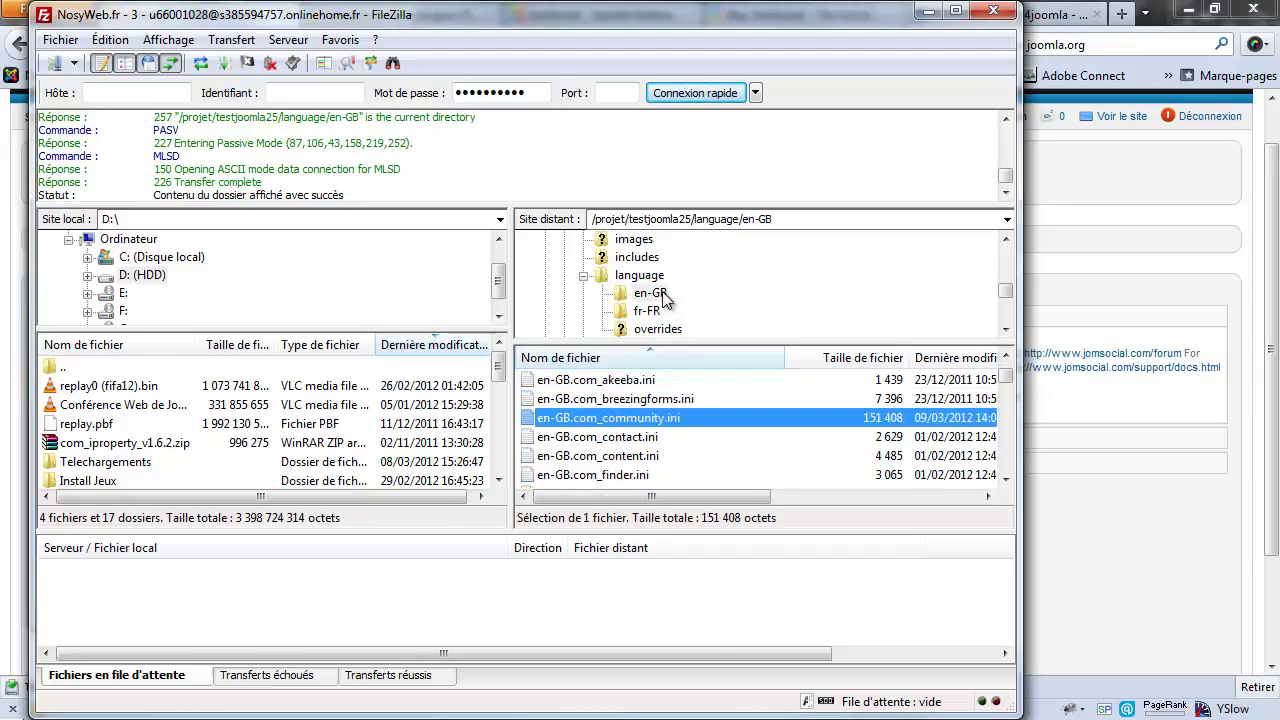
Collapse the remote language folder, open the administrator folder of testjoomla25 and look through its subfolders
{"action": "left_click", "coordinate": [716, 278]}
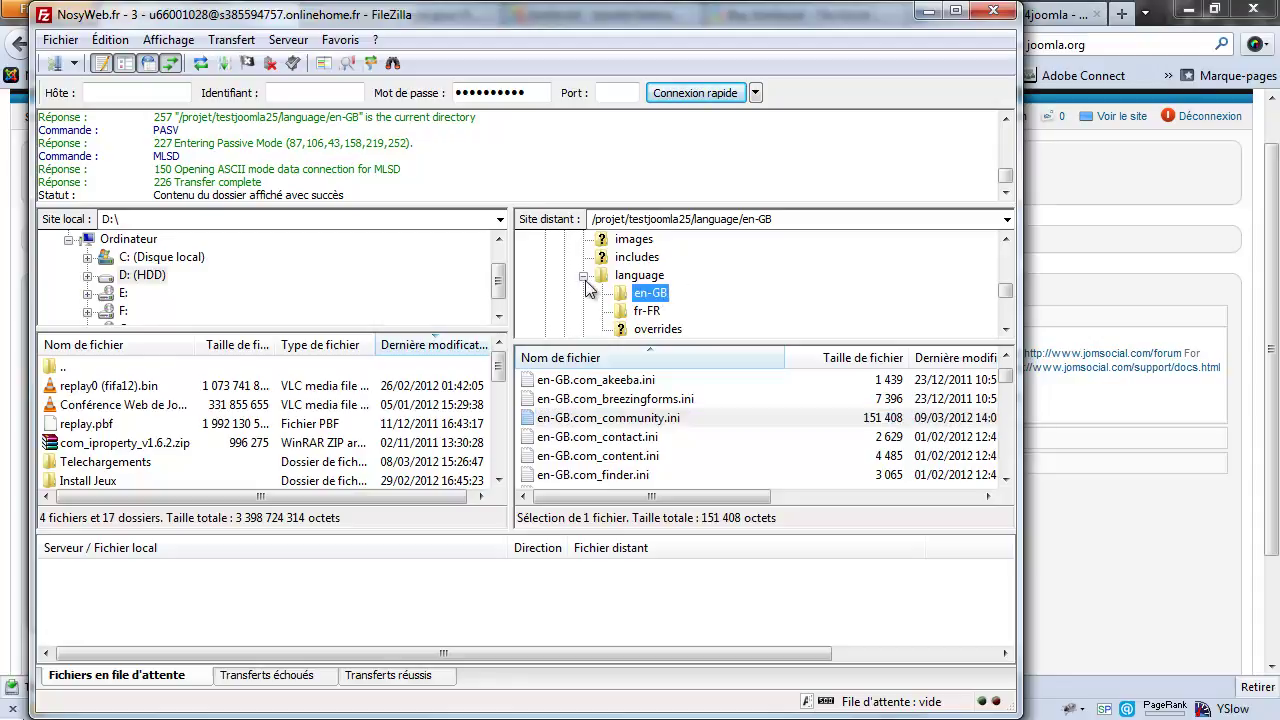
{"action": "left_click", "coordinate": [583, 275]}
{"action": "scroll", "coordinate": [583, 280], "scroll_direction": "up", "scroll_amount": 3}
{"action": "left_click", "coordinate": [620, 312]}
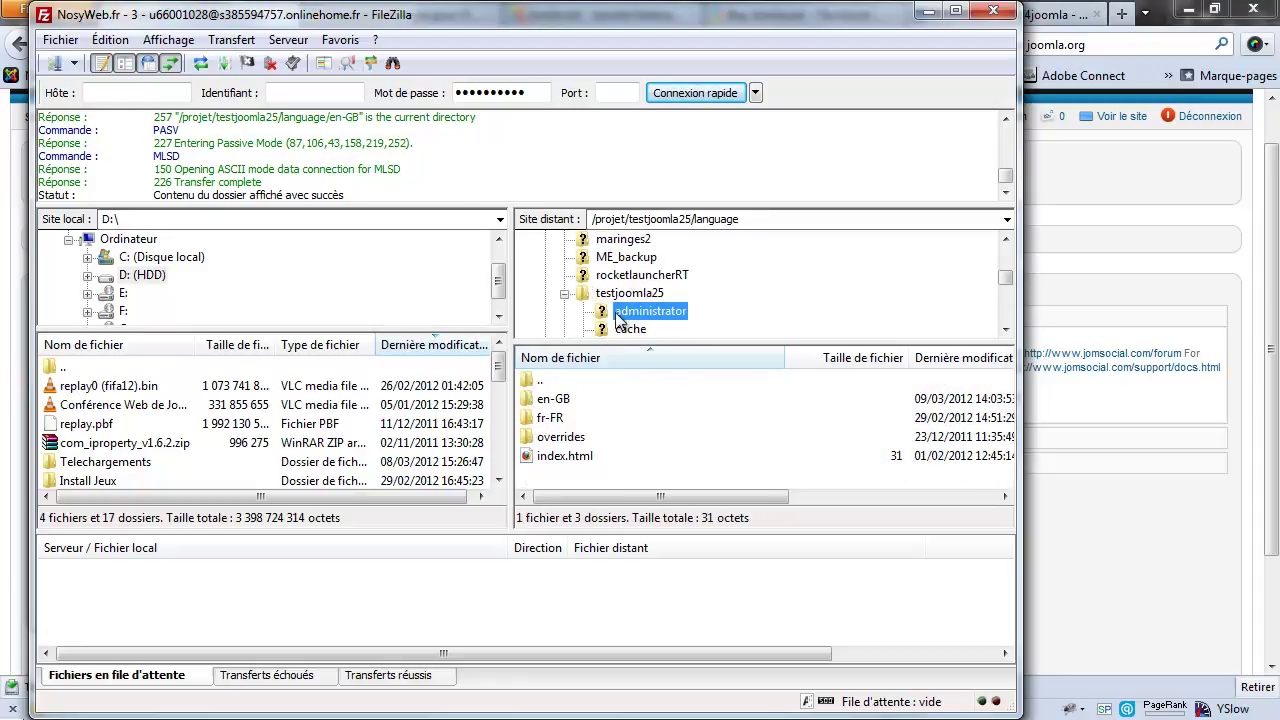
{"action": "left_click", "coordinate": [577, 437]}
{"action": "scroll", "coordinate": [577, 437], "scroll_direction": "down", "scroll_amount": 2}
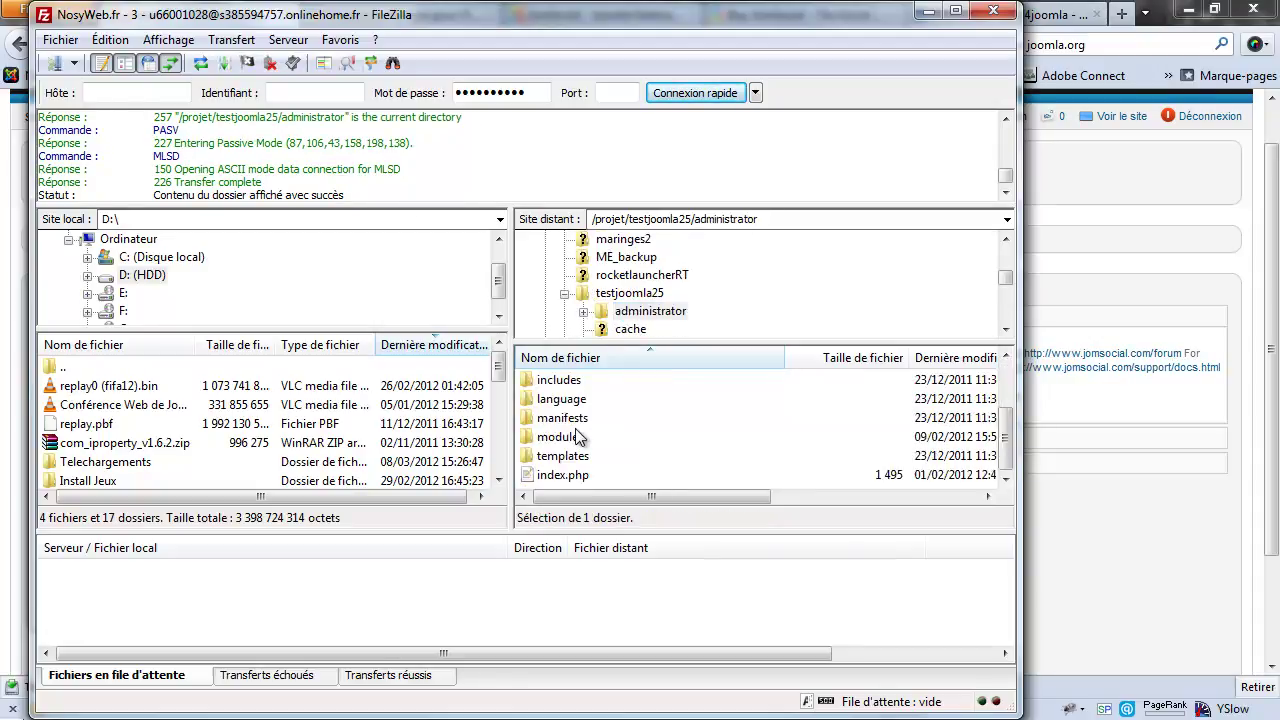
{"action": "scroll", "coordinate": [577, 437], "scroll_direction": "up", "scroll_amount": 1}
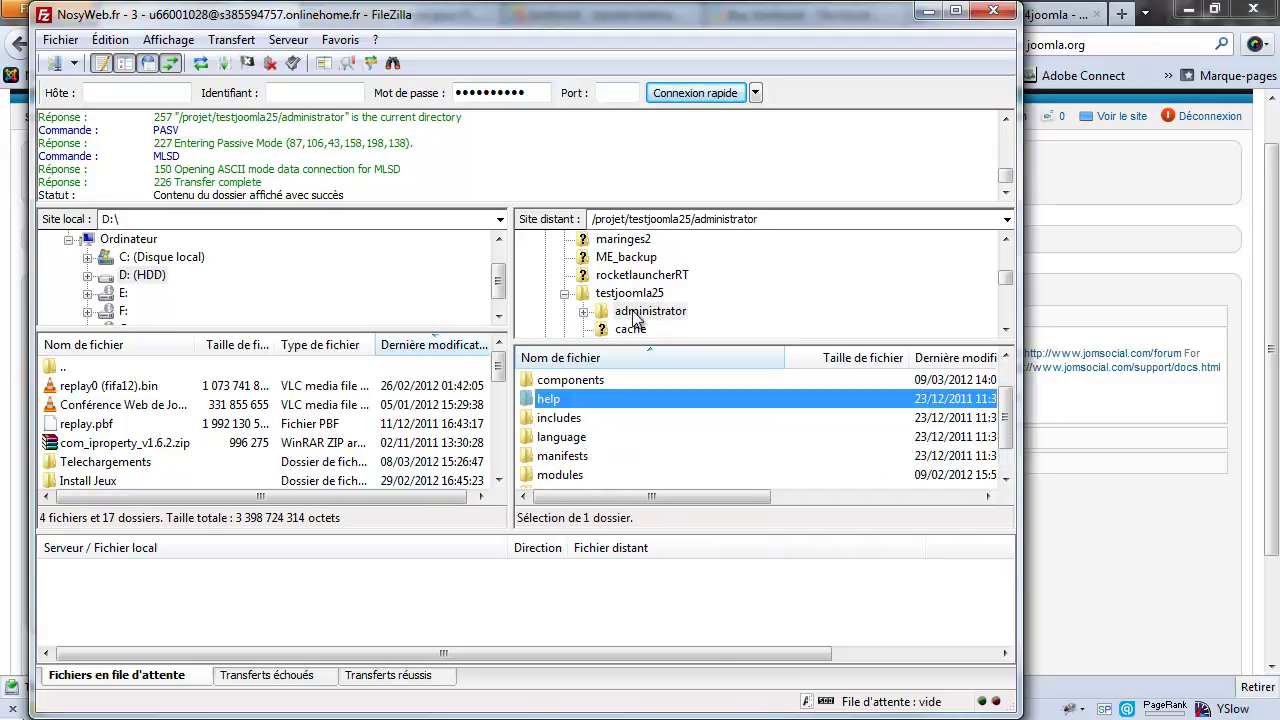
Open the remote administrator/language/fr-FR folder of testjoomla25 and look through its com_ language files for a community file
{"action": "left_click", "coordinate": [681, 313]}
{"action": "scroll", "coordinate": [701, 305], "scroll_direction": "down", "scroll_amount": 2}
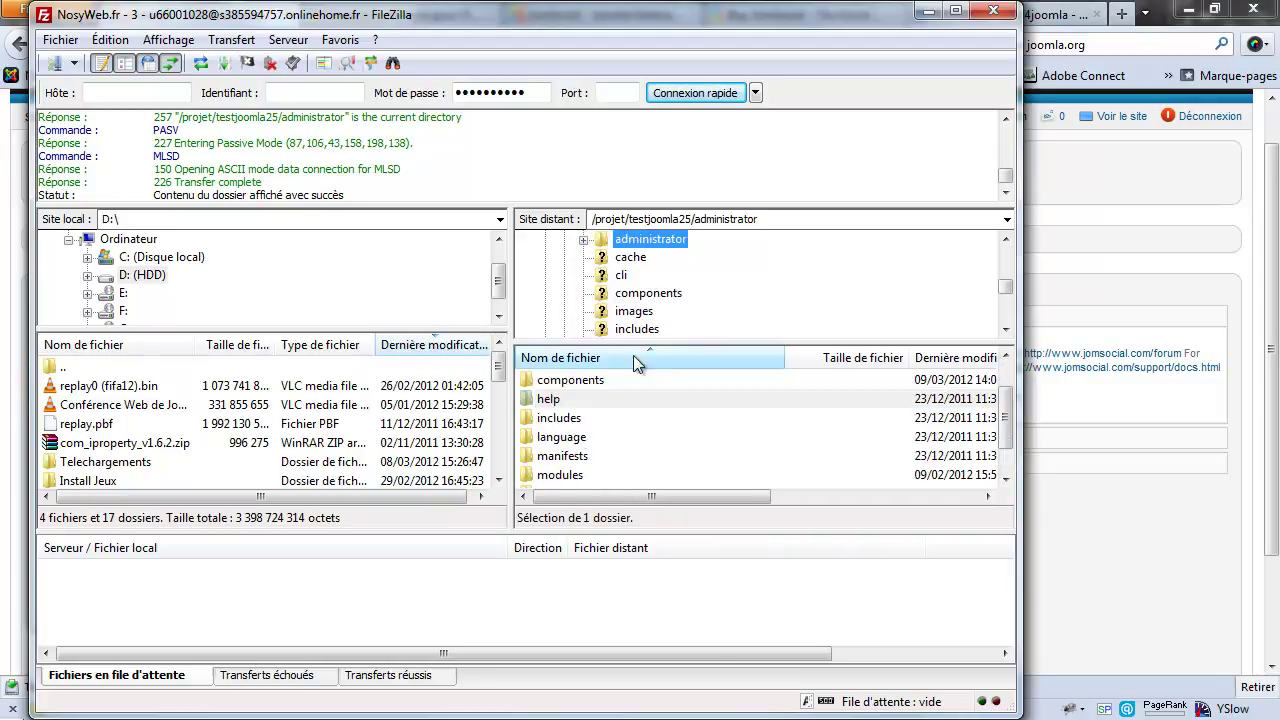
{"action": "double_click", "coordinate": [563, 437]}
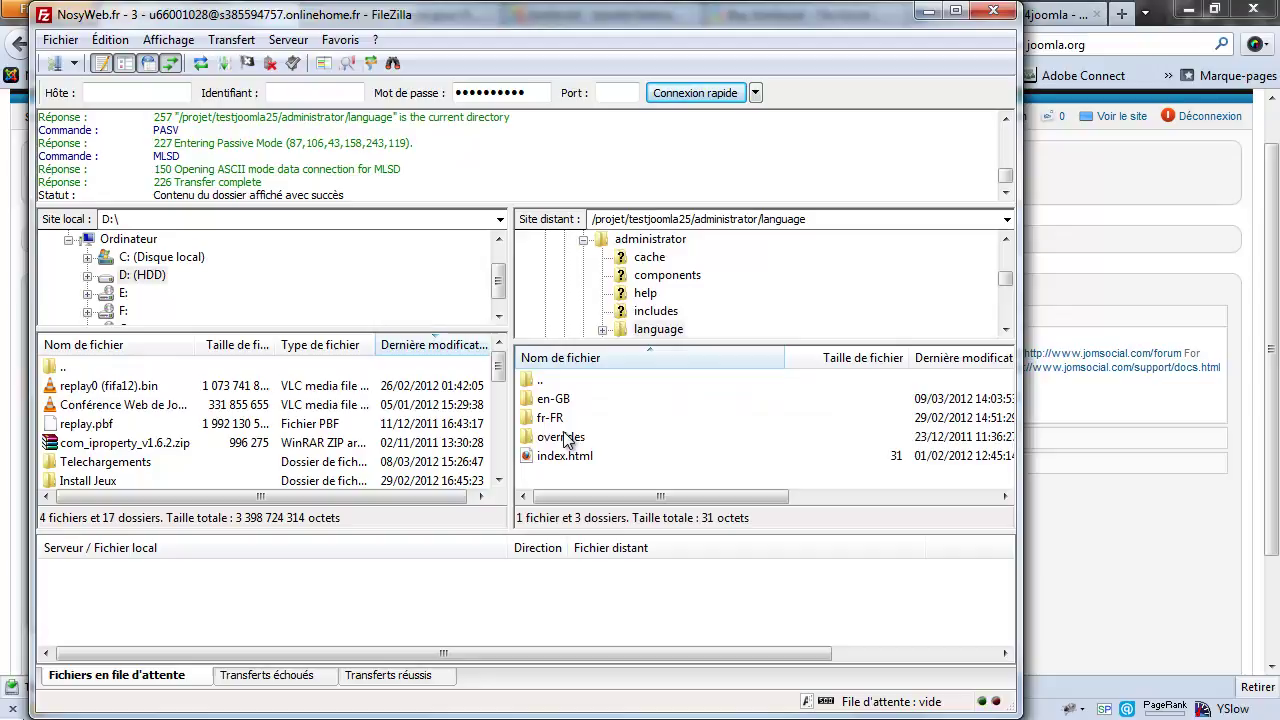
{"action": "double_click", "coordinate": [566, 417]}
{"action": "left_click", "coordinate": [622, 426]}
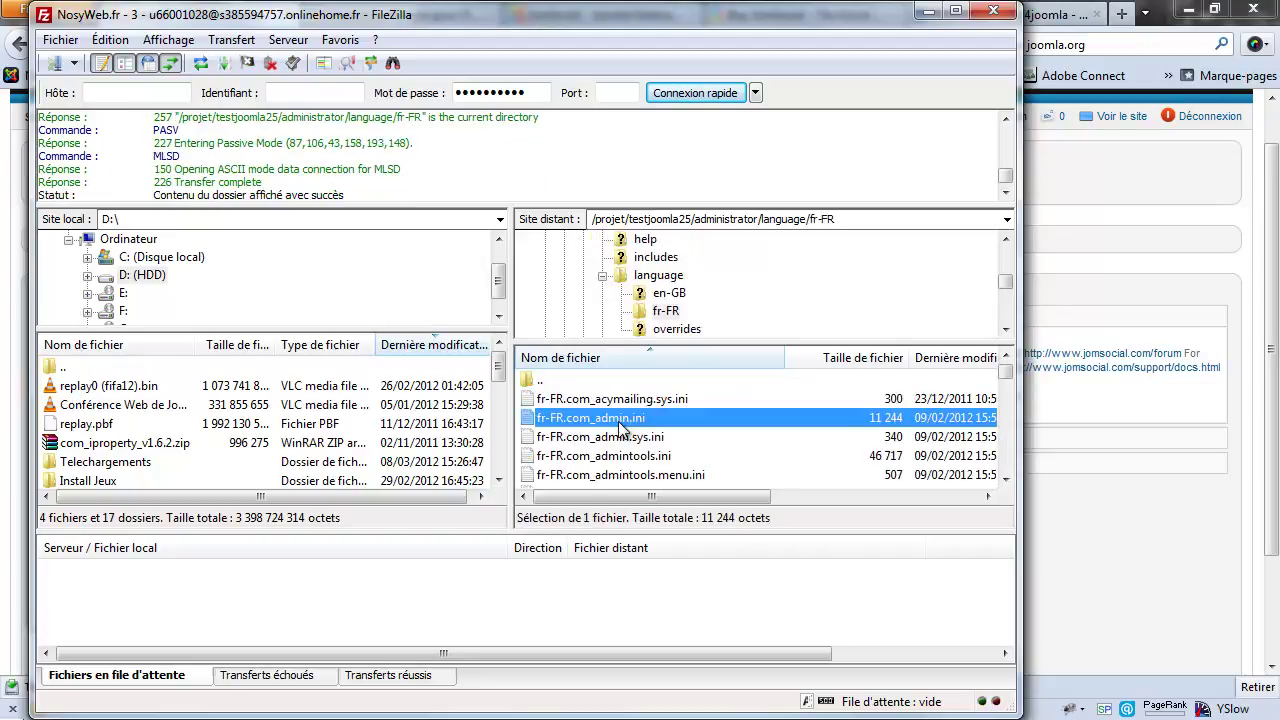
{"action": "scroll", "coordinate": [622, 426], "scroll_direction": "down", "scroll_amount": 6}
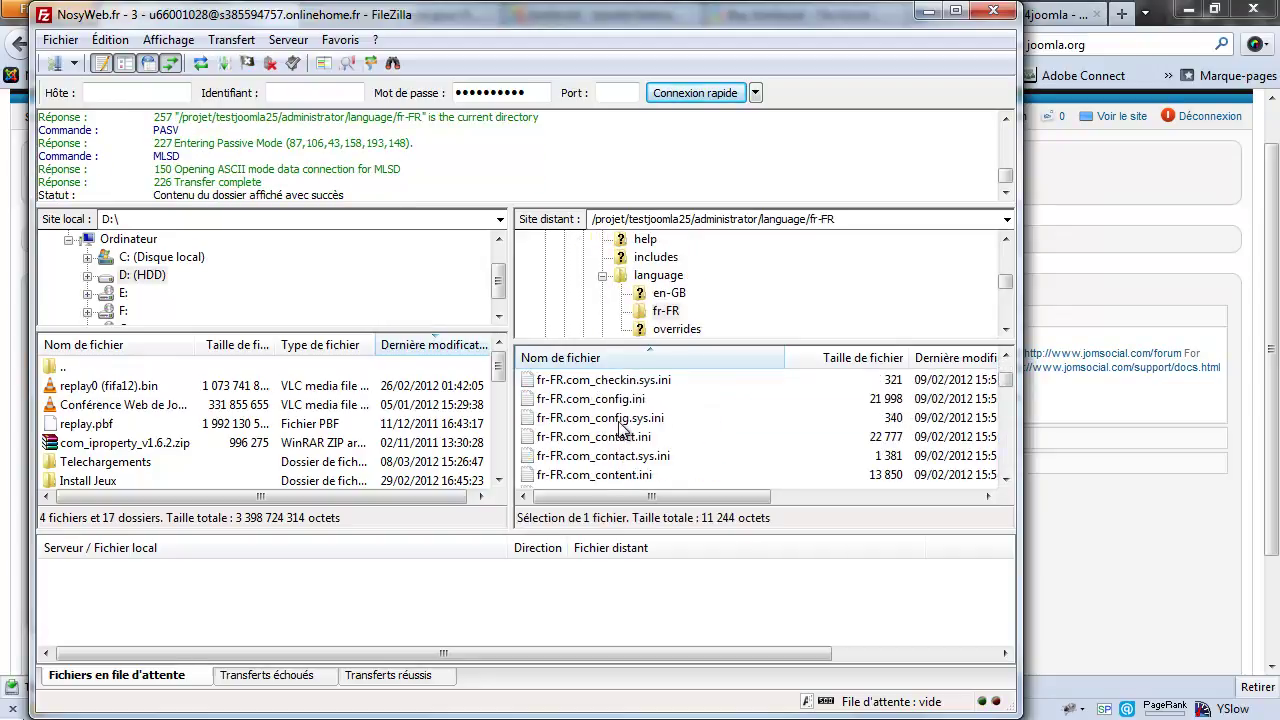
Locate en-GB.com_community.ini in the remote administrator/language/en-GB folder, and return to the neighbouring fr-FR folder
{"action": "left_click", "coordinate": [669, 292]}
{"action": "left_click", "coordinate": [629, 455]}
{"action": "scroll", "coordinate": [629, 455], "scroll_direction": "down", "scroll_amount": 3}
{"action": "scroll", "coordinate": [629, 455], "scroll_direction": "down", "scroll_amount": 5}
{"action": "scroll", "coordinate": [629, 455], "scroll_direction": "up", "scroll_amount": 7}
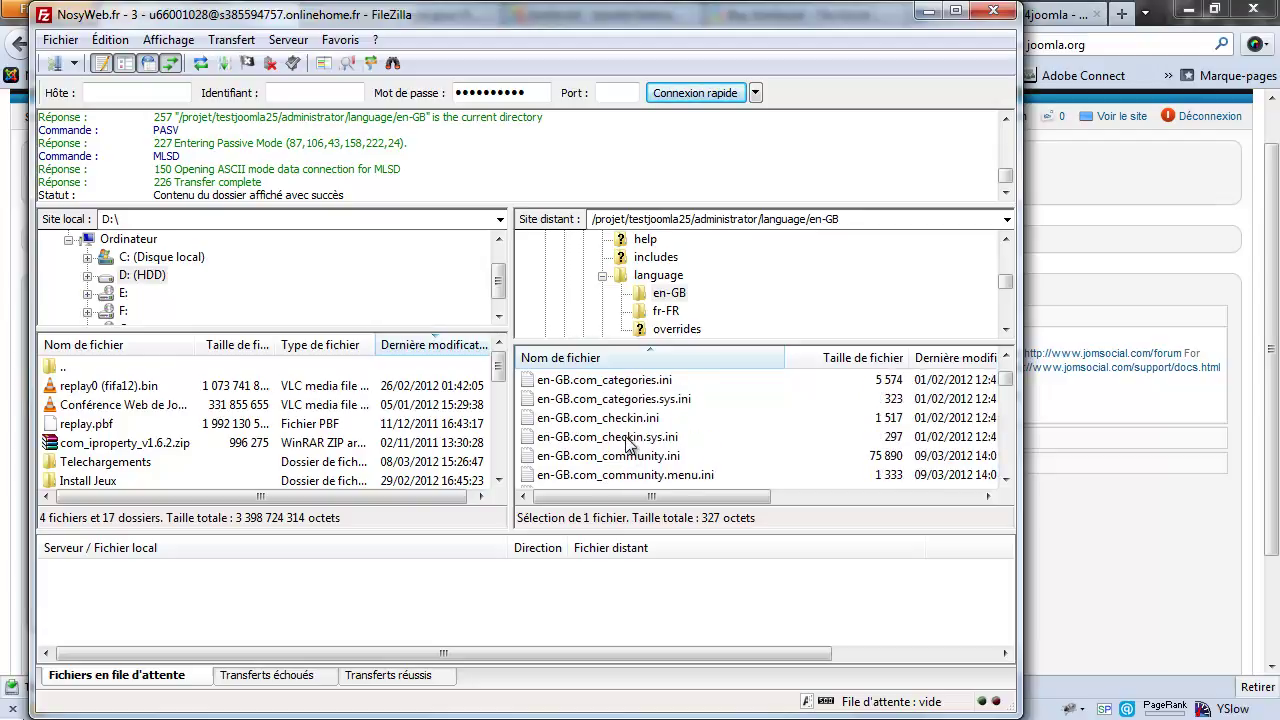
{"action": "left_click", "coordinate": [630, 456]}
{"action": "left_click", "coordinate": [651, 315]}
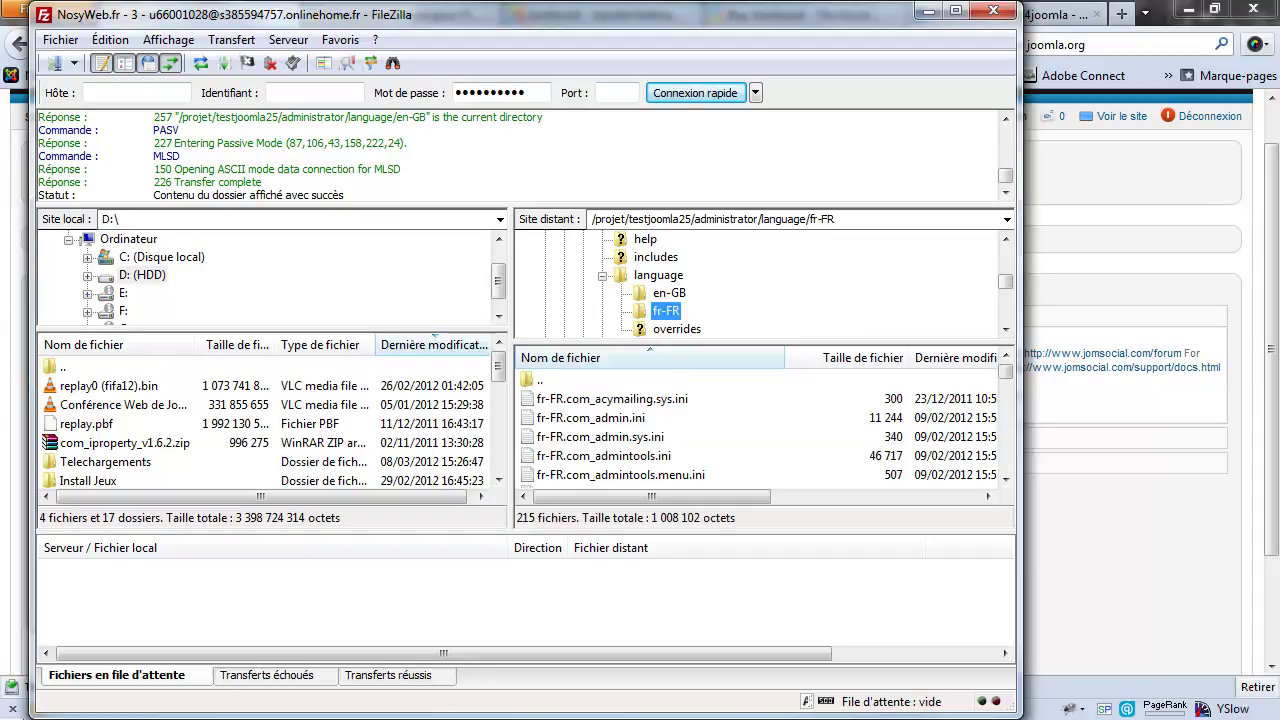
Switch to Windows Explorer, search the local Language folder for "jomsocial" and open the Jomsocial 2.2-FR-Back-End folder
{"action": "key", "text": "alt+Tab"}
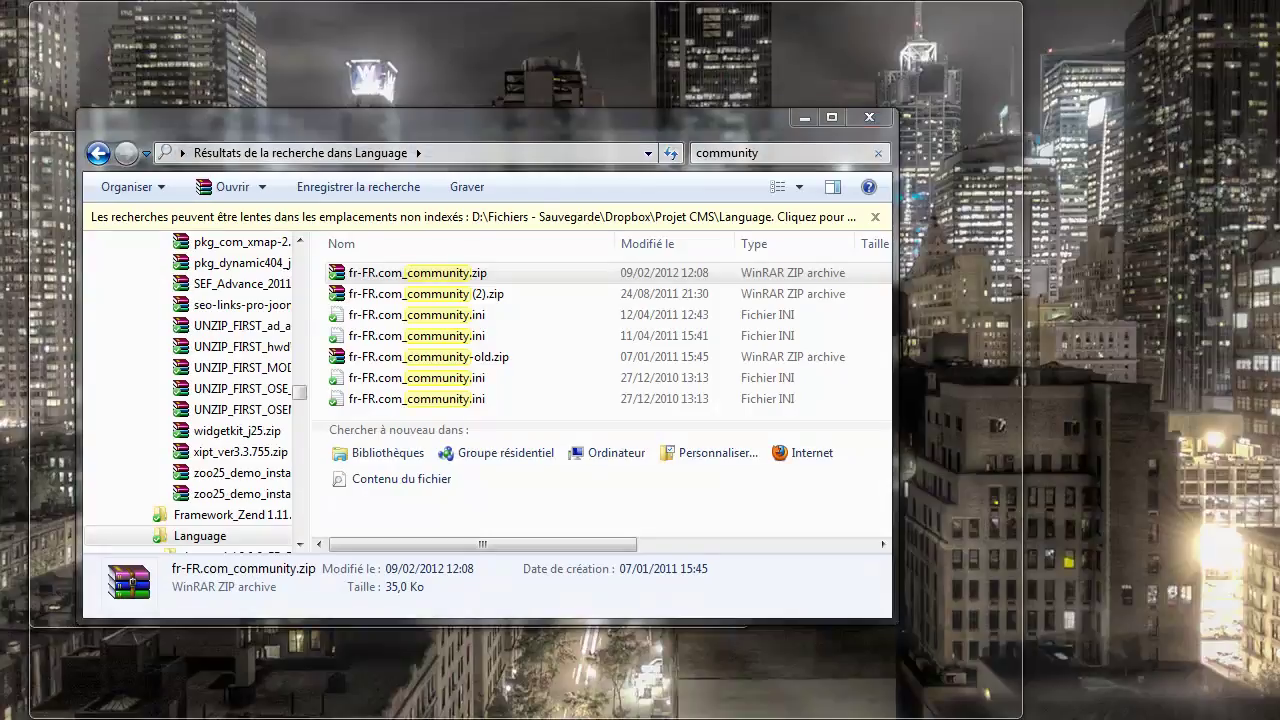
{"action": "left_click", "coordinate": [768, 153]}
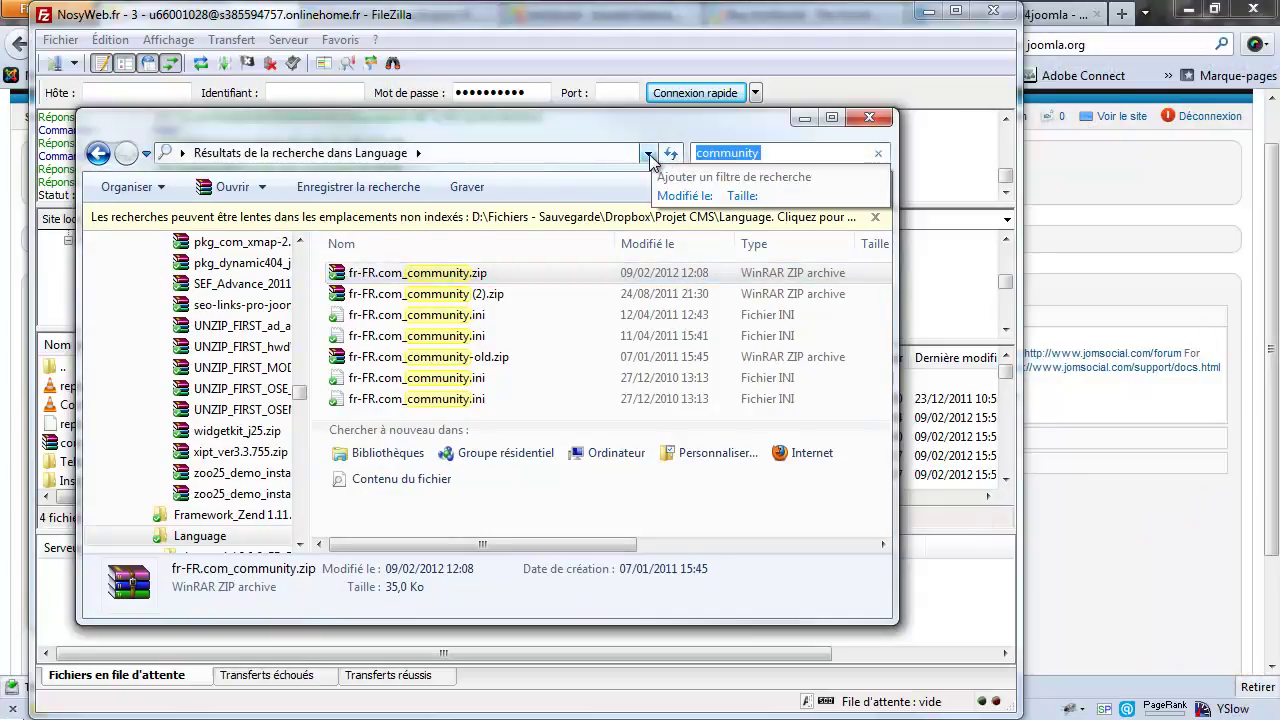
{"action": "type", "text": "jomsocial"}
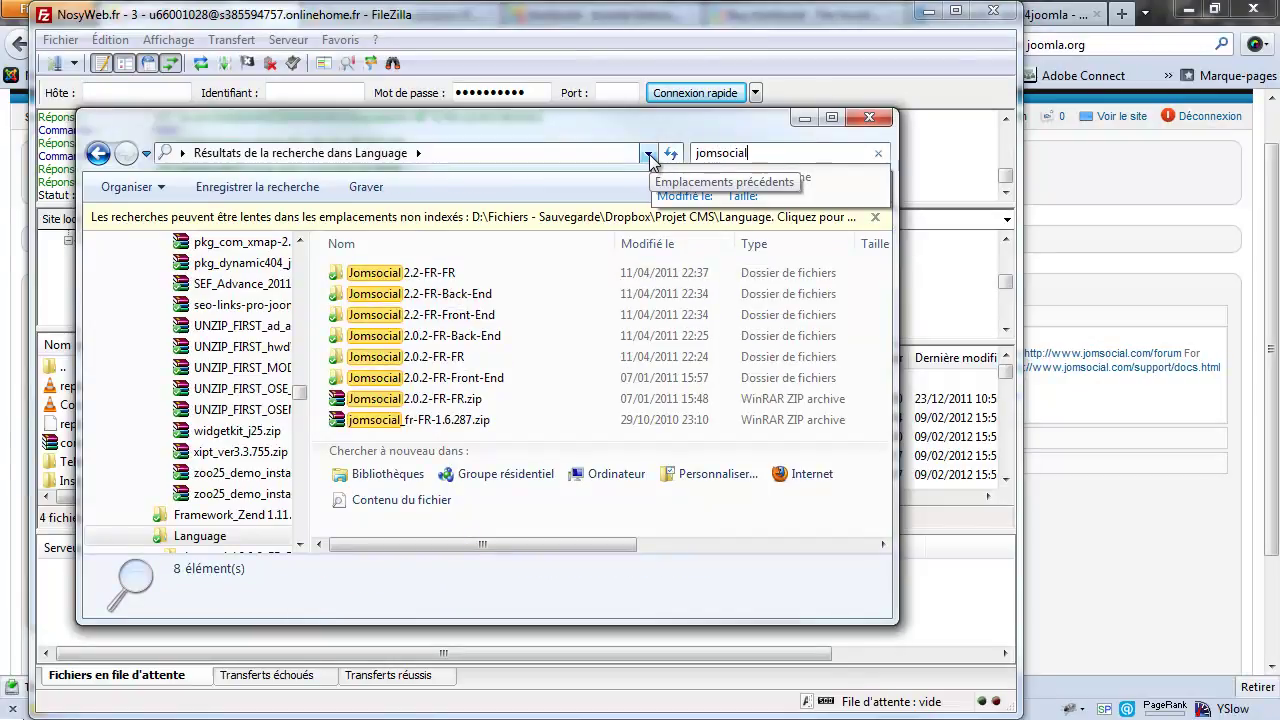
{"action": "left_click", "coordinate": [505, 292]}
{"action": "double_click", "coordinate": [533, 295]}
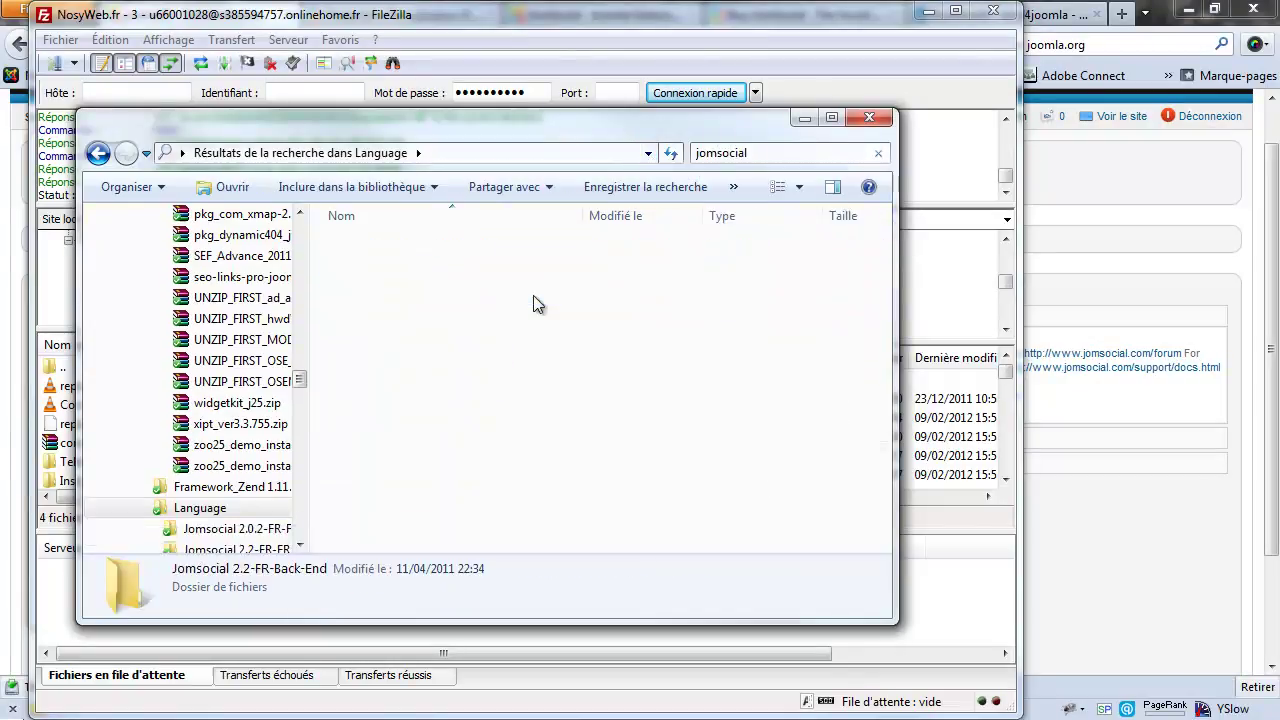
Upload fr-FR.com_community.ini from the back-end folder to the remote administrator/language/fr-FR folder in FileZilla, and minimize the Explorer window
{"action": "left_click_drag", "start_coordinate": [485, 124], "coordinate": [422, 106]}
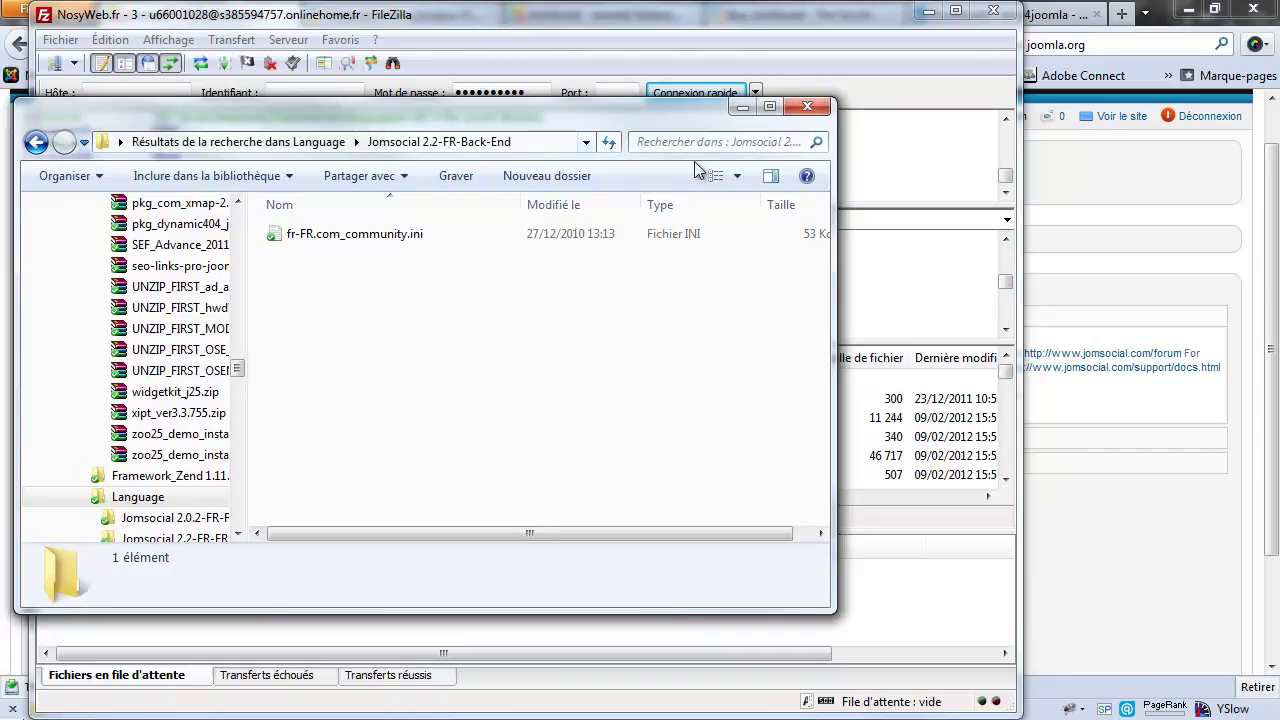
{"action": "left_click_drag", "start_coordinate": [833, 161], "coordinate": [660, 161]}
{"action": "left_click", "coordinate": [352, 234]}
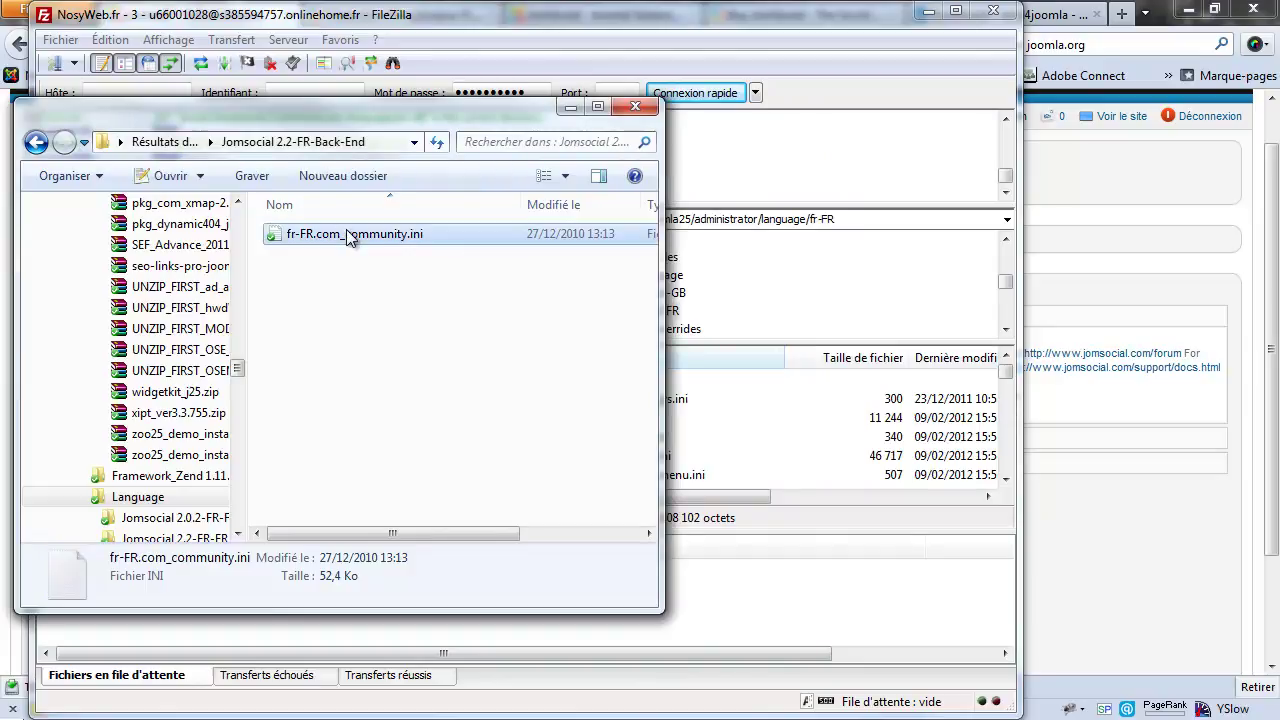
{"action": "left_click_drag", "start_coordinate": [800, 440], "coordinate": [678, 318]}
{"action": "left_click", "coordinate": [570, 106]}
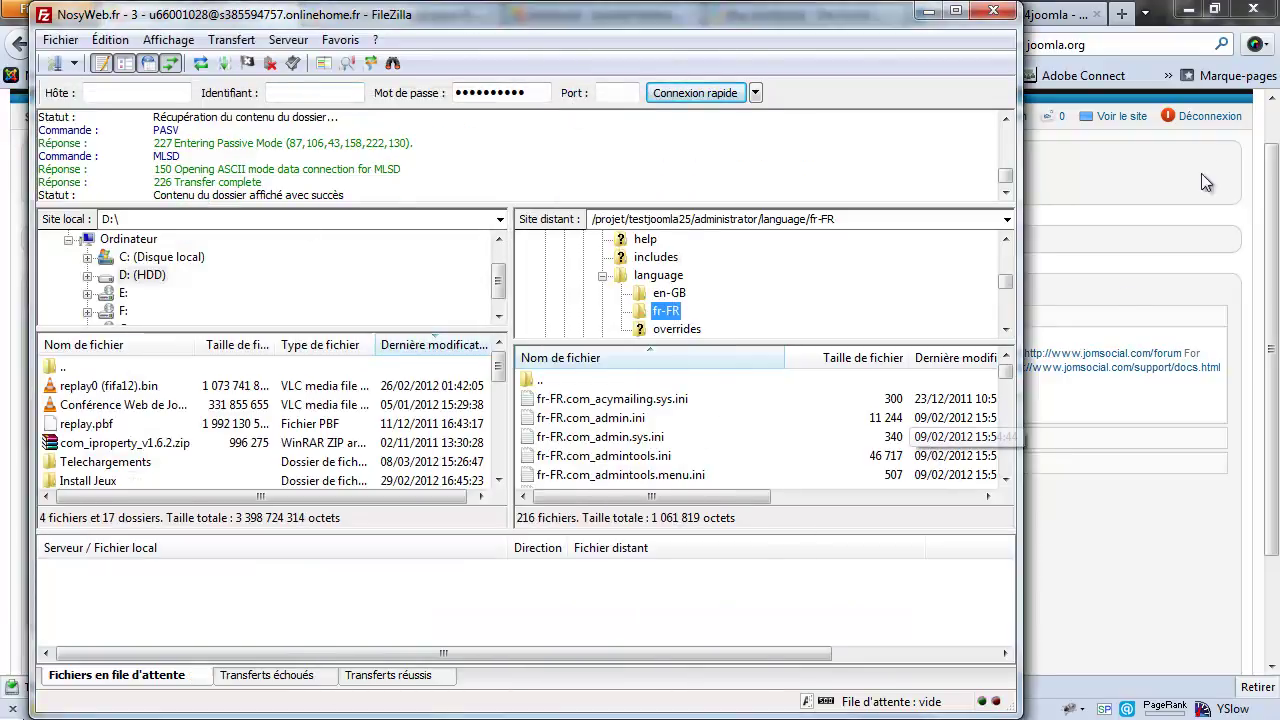
Return to the JomSocial administration page in Firefox and close the WinRAR archive window
{"action": "left_click", "coordinate": [1163, 153]}
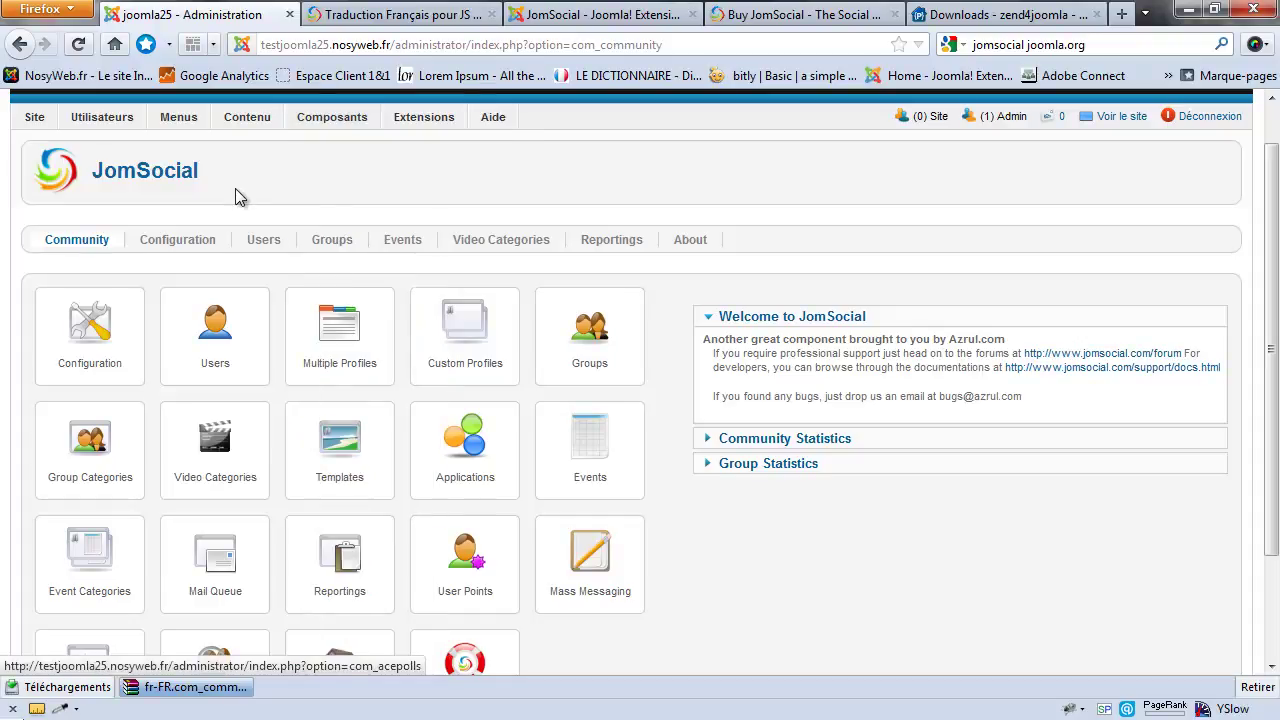
{"action": "left_click", "coordinate": [397, 340]}
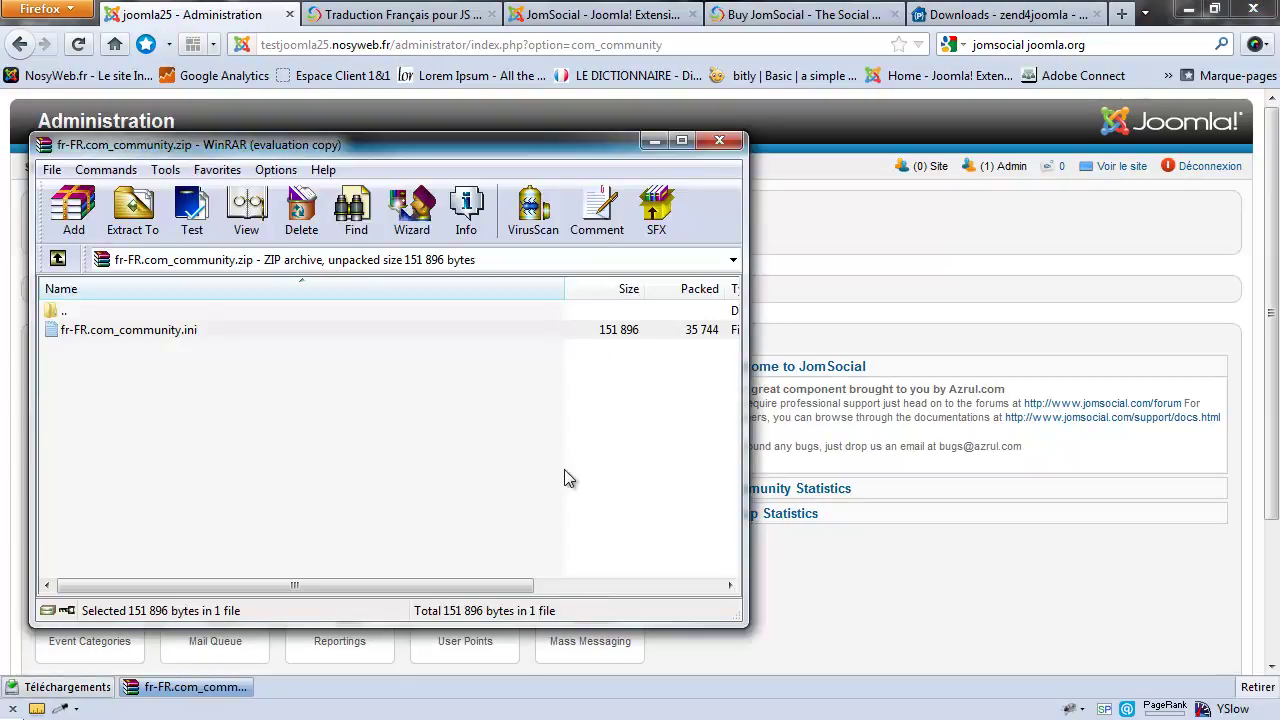
{"action": "left_click", "coordinate": [737, 143]}
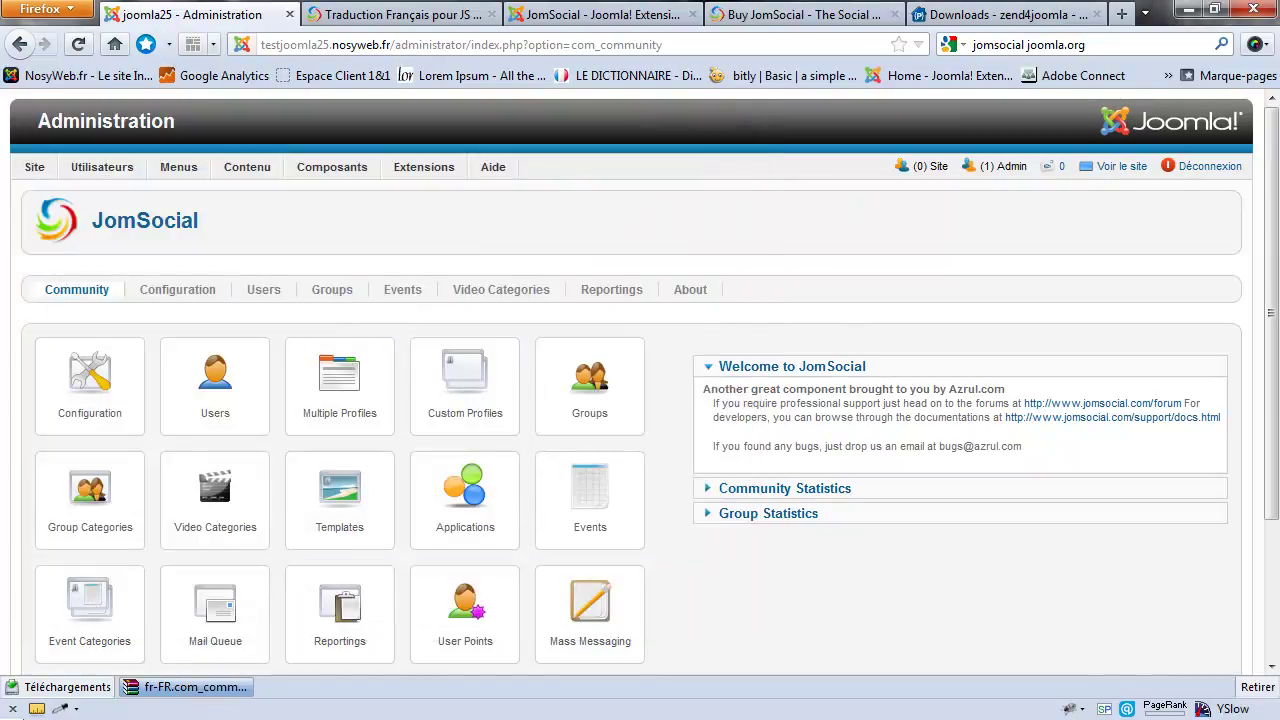
Switch to FileZilla and review the three en-GB.com_community files in the remote administrator/language/en-GB folder: .ini, .menu.ini and .sys.ini
{"action": "key", "text": "alt+Tab"}
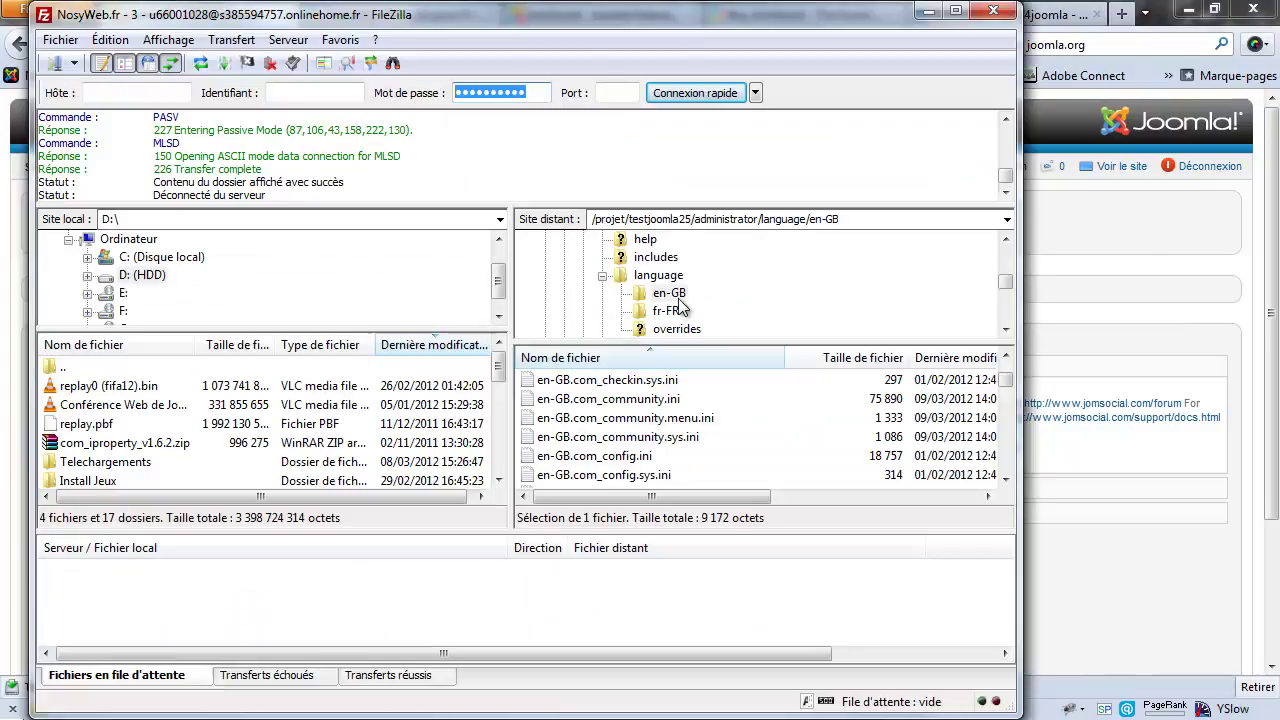
{"action": "left_click", "coordinate": [680, 296]}
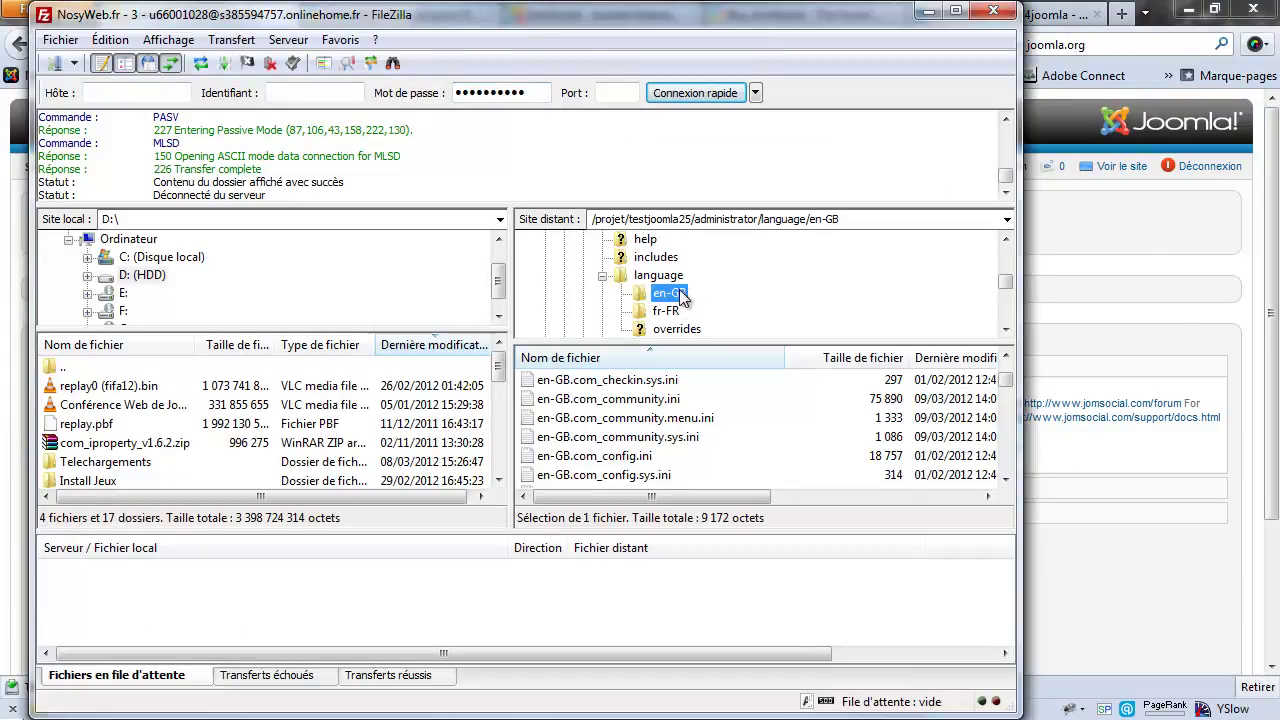
{"action": "left_click", "coordinate": [624, 401]}
{"action": "left_click", "coordinate": [630, 420]}
{"action": "left_click", "coordinate": [628, 440]}
{"action": "left_click", "coordinate": [621, 423]}
{"action": "left_click", "coordinate": [619, 404]}
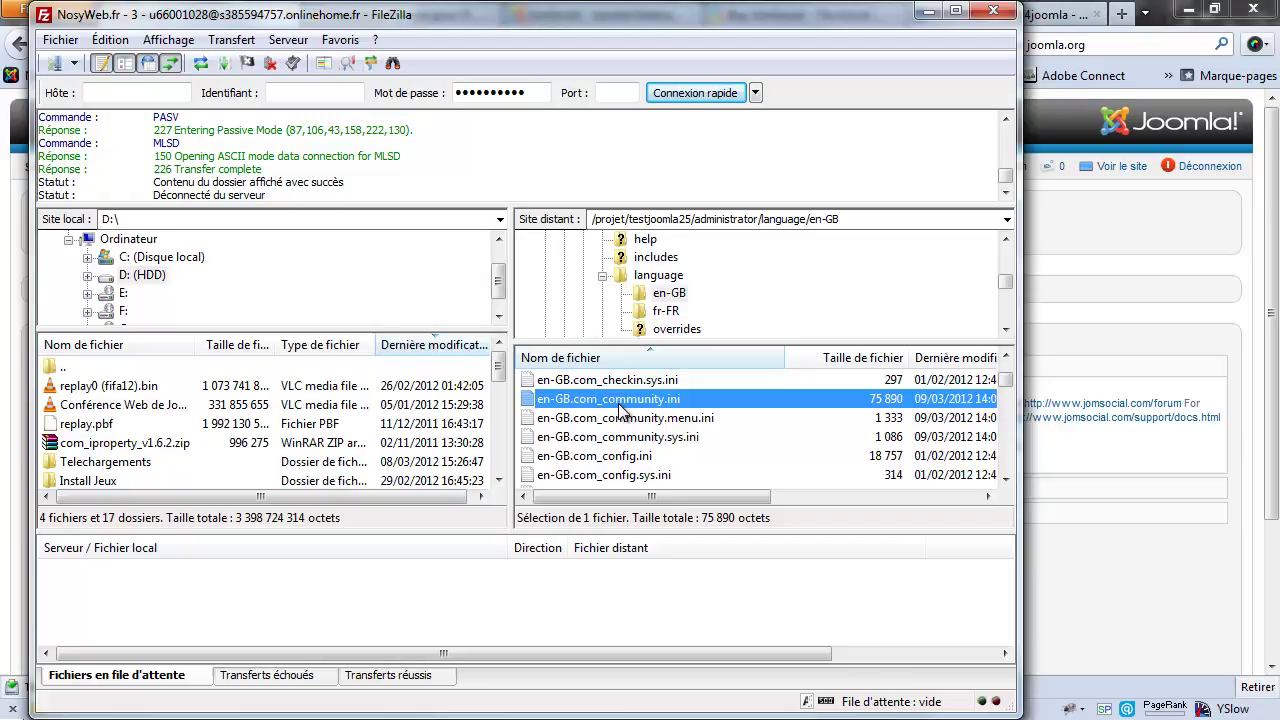
Minimize FileZilla, open the JomSocial Configuration page in Firefox and examine the Reportings and Advanced Search settings of the Site section
{"action": "left_click", "coordinate": [928, 19]}
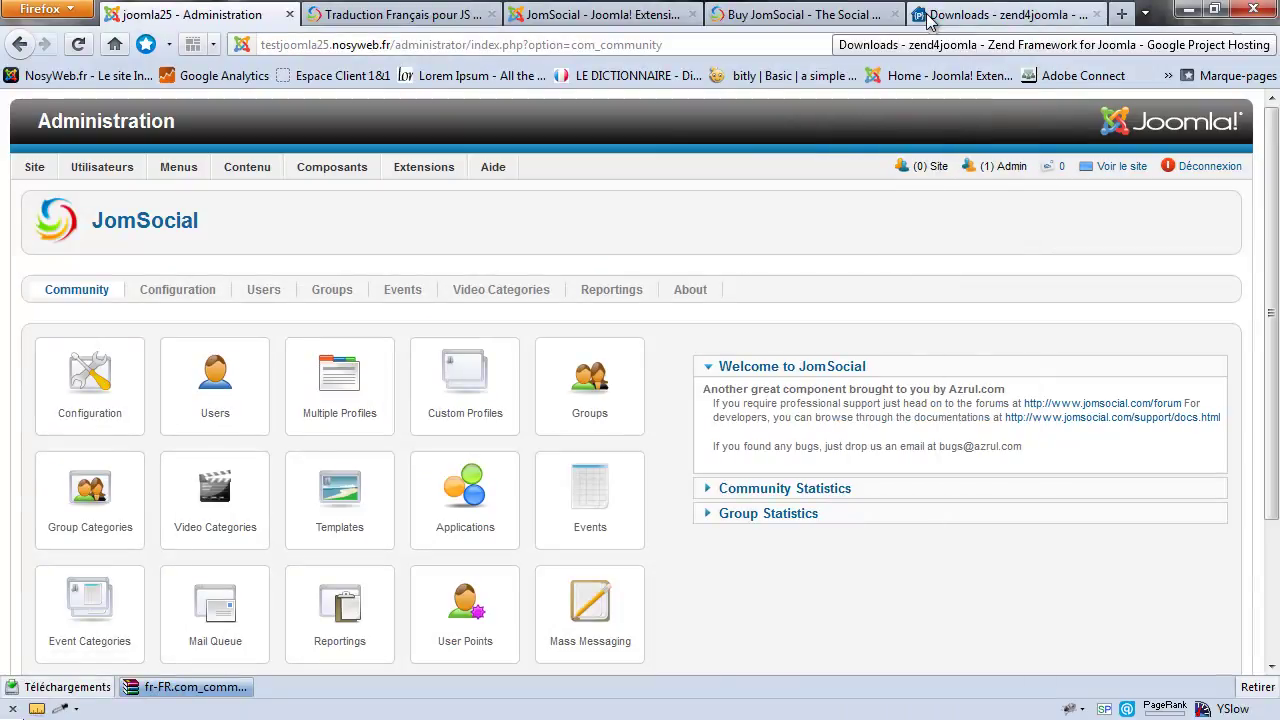
{"action": "left_click", "coordinate": [176, 300]}
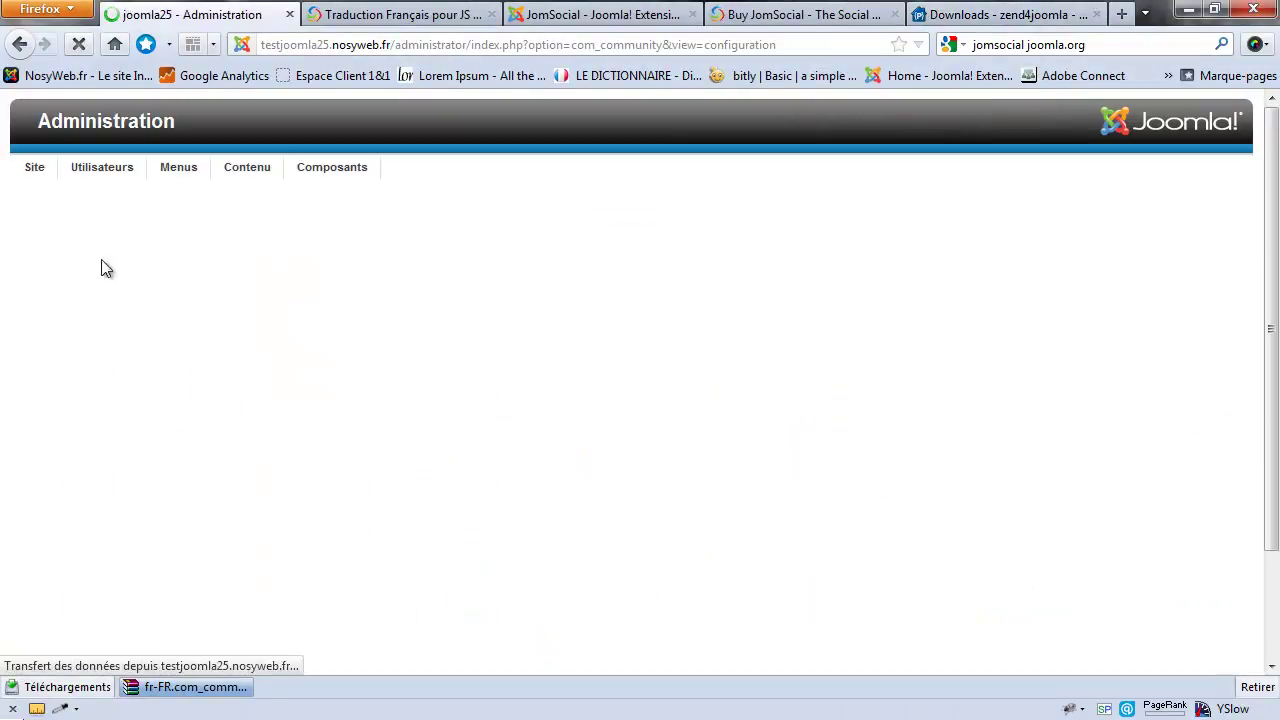
{"action": "scroll", "coordinate": [340, 300], "scroll_direction": "down", "scroll_amount": 3}
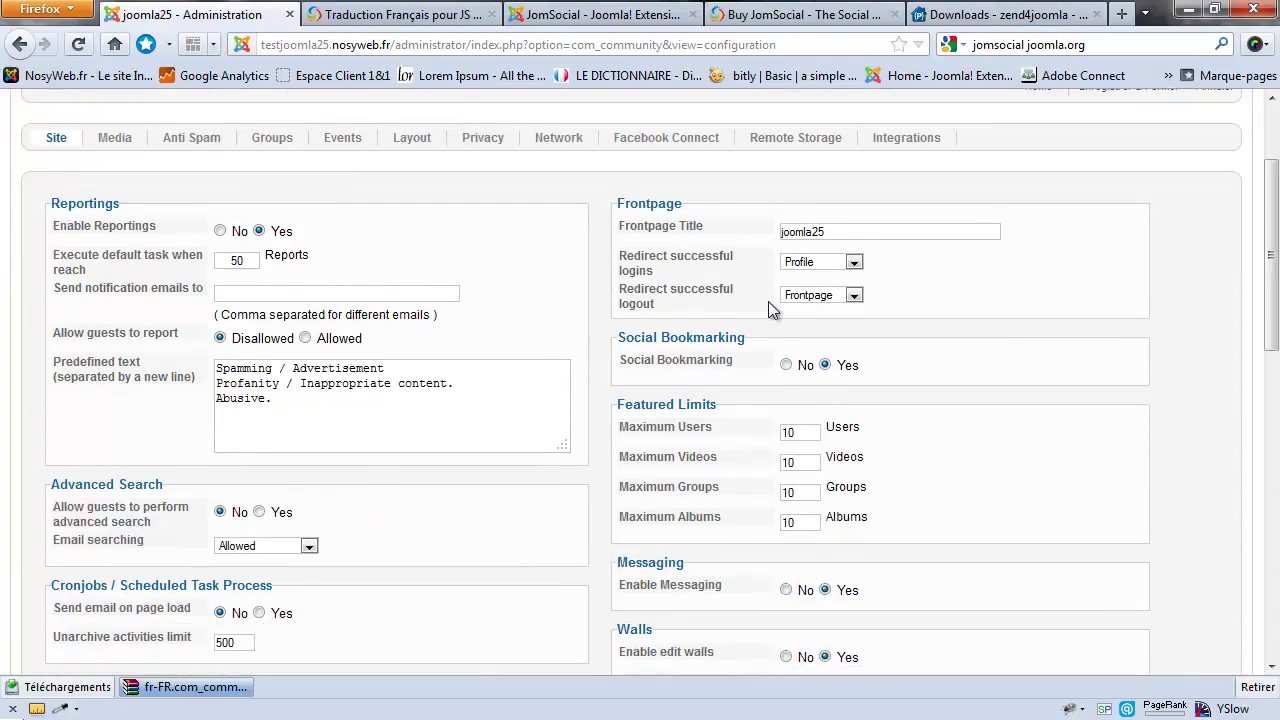
{"action": "scroll", "coordinate": [820, 302], "scroll_direction": "up", "scroll_amount": 1}
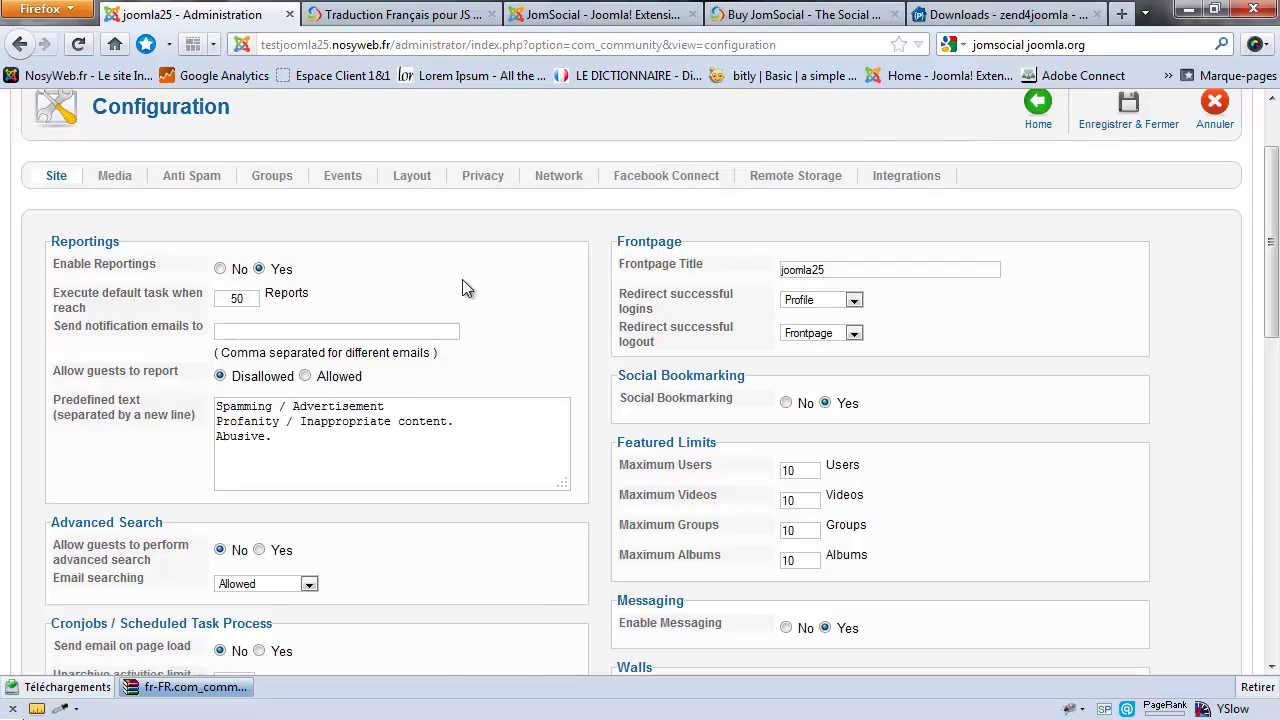
{"action": "scroll", "coordinate": [464, 287], "scroll_direction": "down", "scroll_amount": 2}
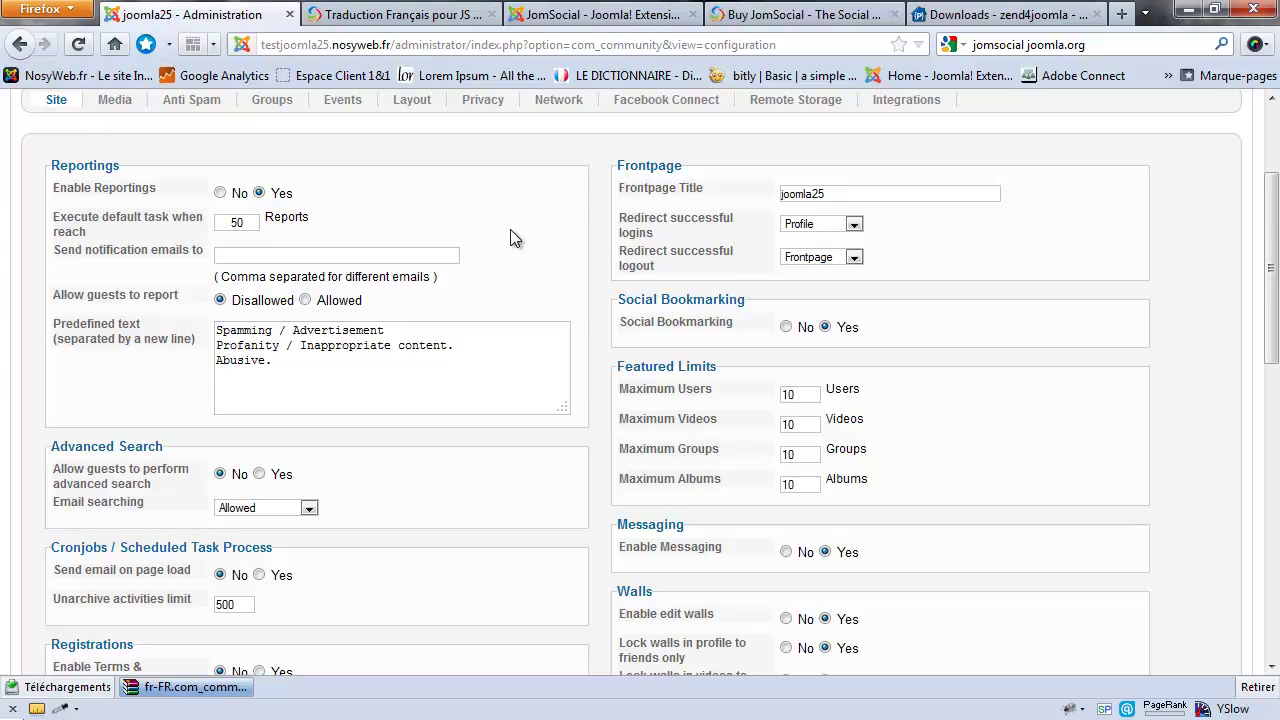
{"action": "scroll", "coordinate": [510, 237], "scroll_direction": "down", "scroll_amount": 1}
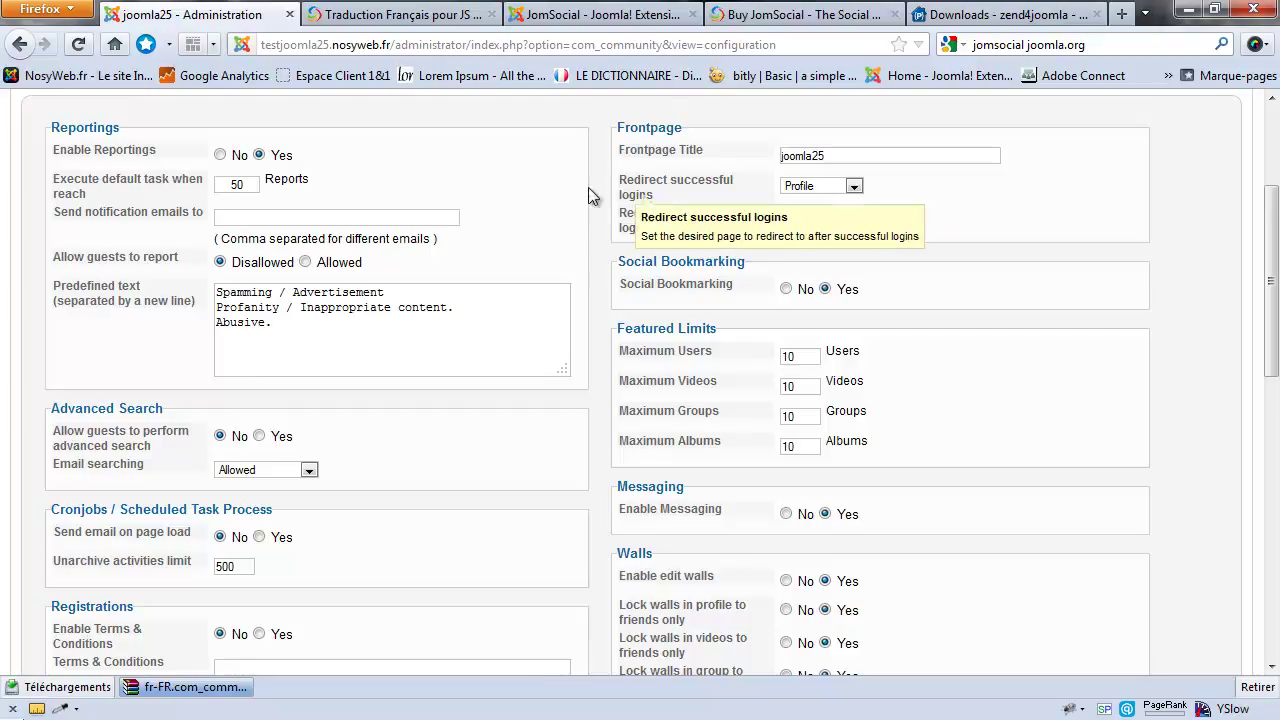
{"action": "scroll", "coordinate": [531, 194], "scroll_direction": "down", "scroll_amount": 1}
{"action": "scroll", "coordinate": [531, 194], "scroll_direction": "up", "scroll_amount": 1}
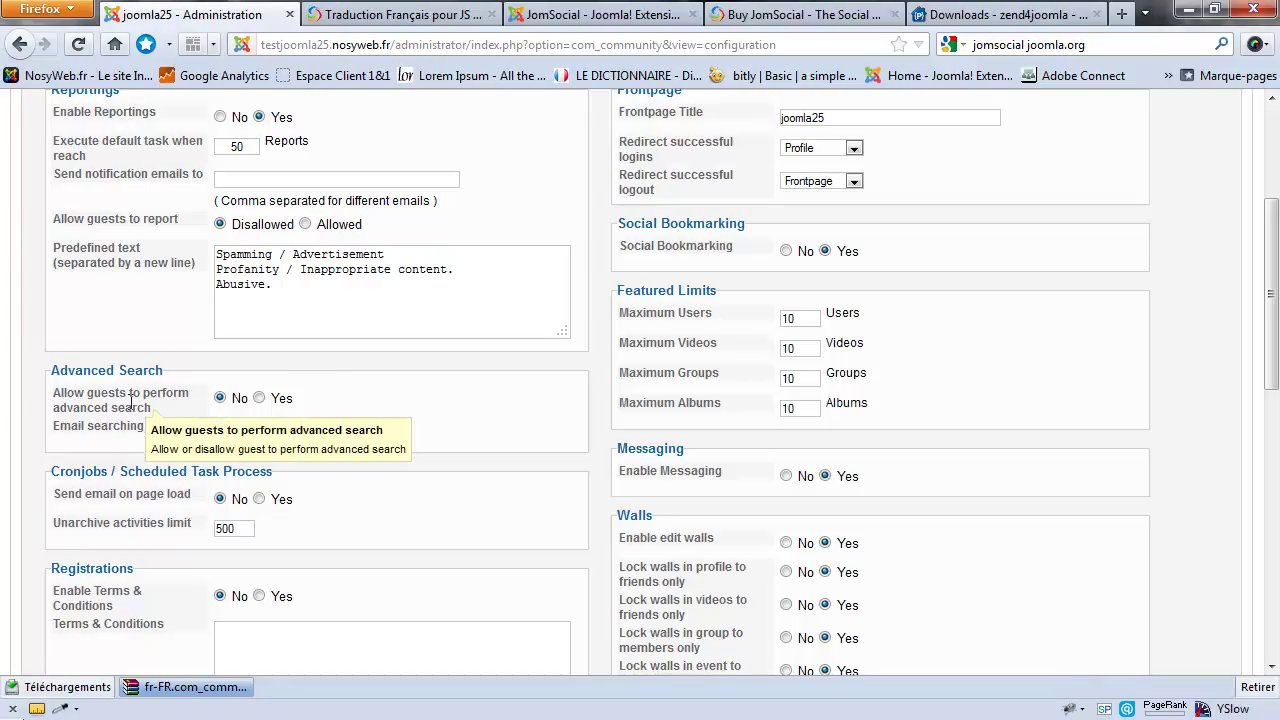
Examine the Cronjobs, Registrations, Recaptcha, Activity, Friends Filtering and Likes Rating settings of the JomSocial Site configuration
{"action": "scroll", "coordinate": [125, 410], "scroll_direction": "down", "scroll_amount": 2}
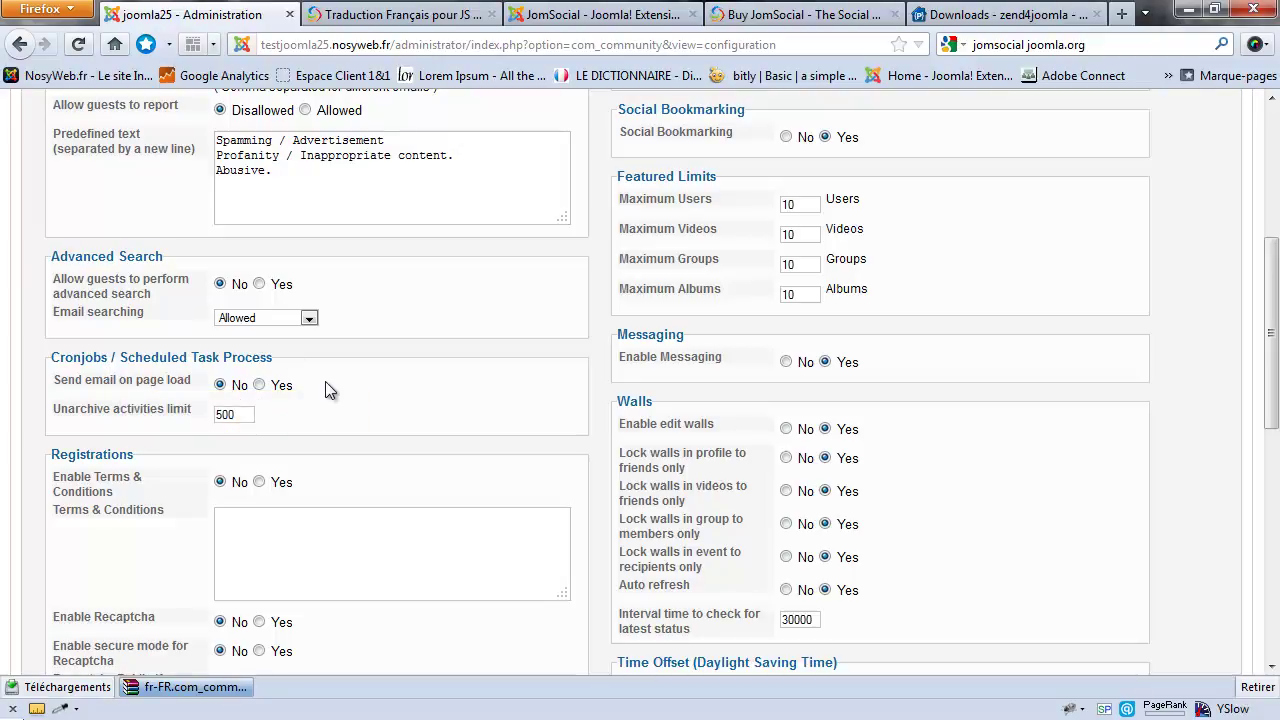
{"action": "scroll", "coordinate": [325, 381], "scroll_direction": "down", "scroll_amount": 2}
{"action": "scroll", "coordinate": [328, 382], "scroll_direction": "down", "scroll_amount": 2}
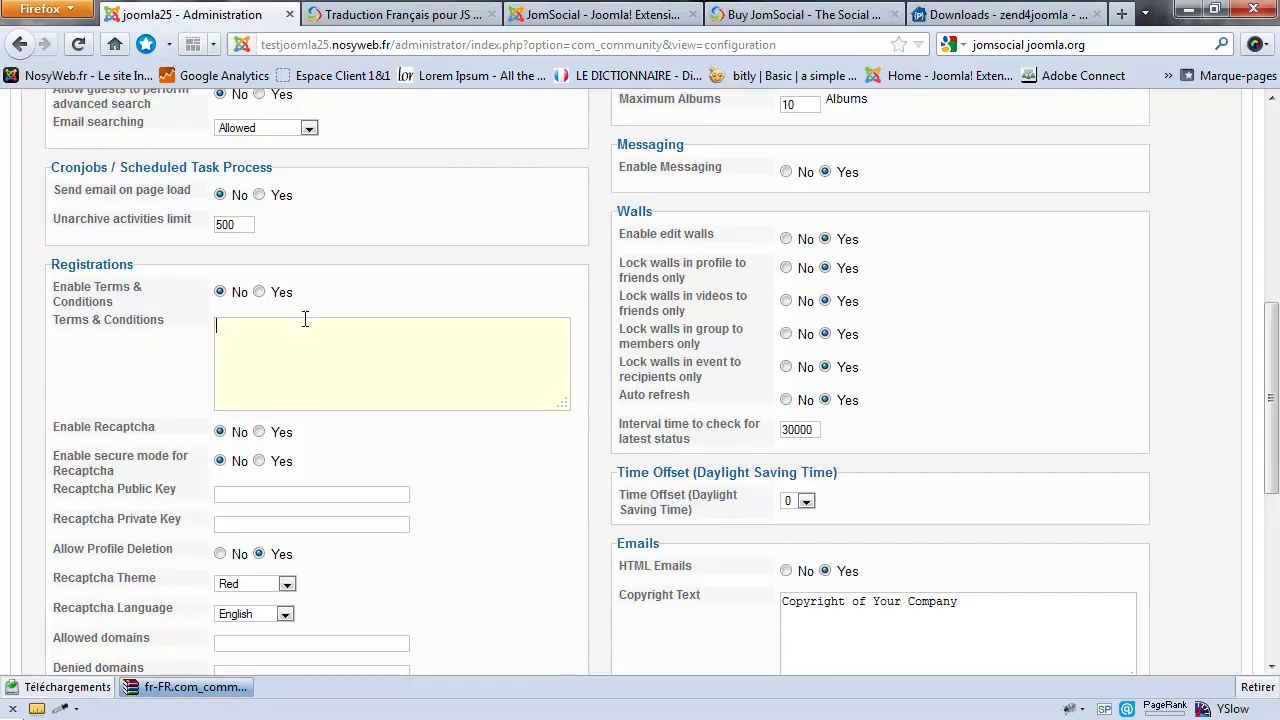
{"action": "scroll", "coordinate": [278, 420], "scroll_direction": "down", "scroll_amount": 1}
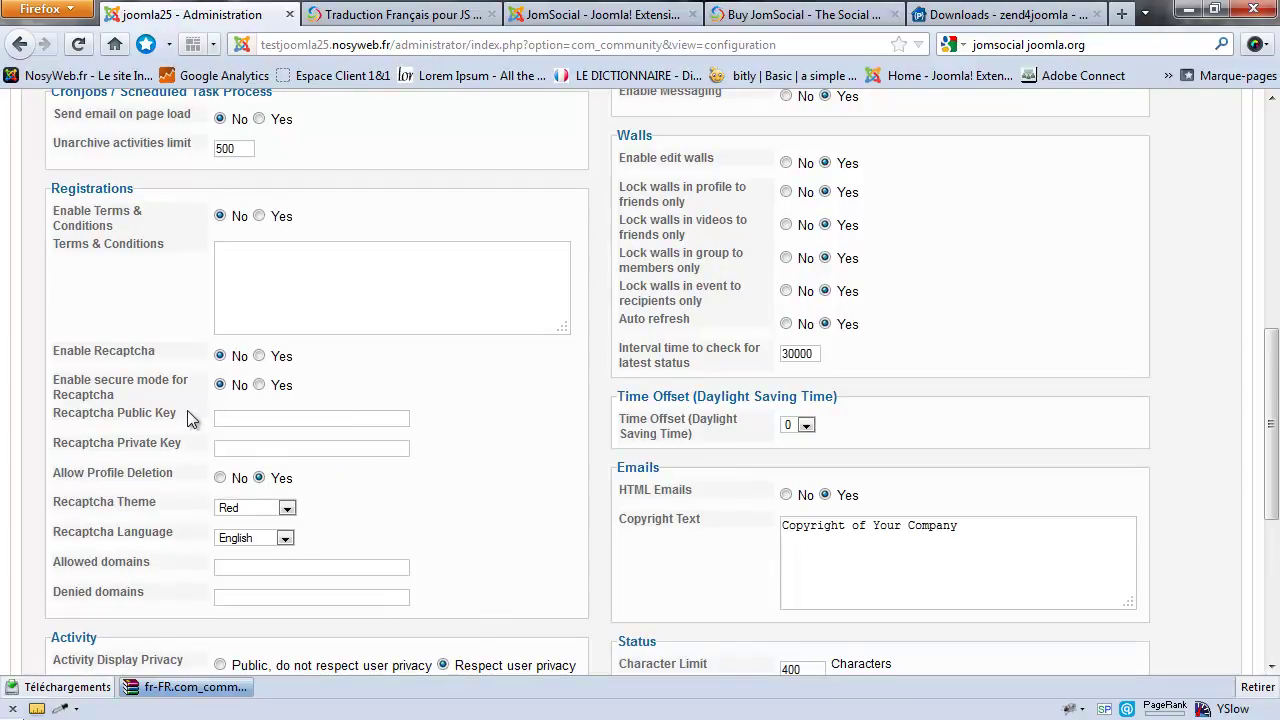
{"action": "mouse_move", "coordinate": [169, 413]}
{"action": "scroll", "coordinate": [416, 434], "scroll_direction": "down", "scroll_amount": 2}
{"action": "scroll", "coordinate": [285, 332], "scroll_direction": "down", "scroll_amount": 3}
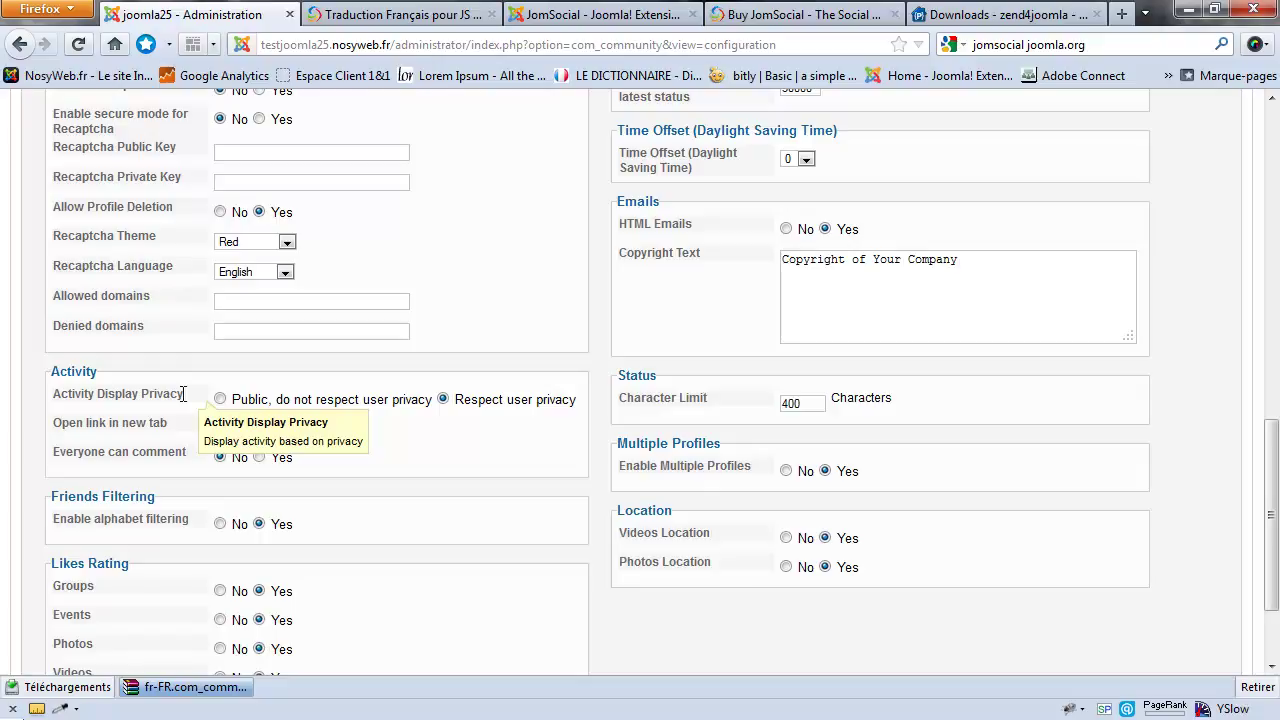
{"action": "scroll", "coordinate": [410, 480], "scroll_direction": "down", "scroll_amount": 3}
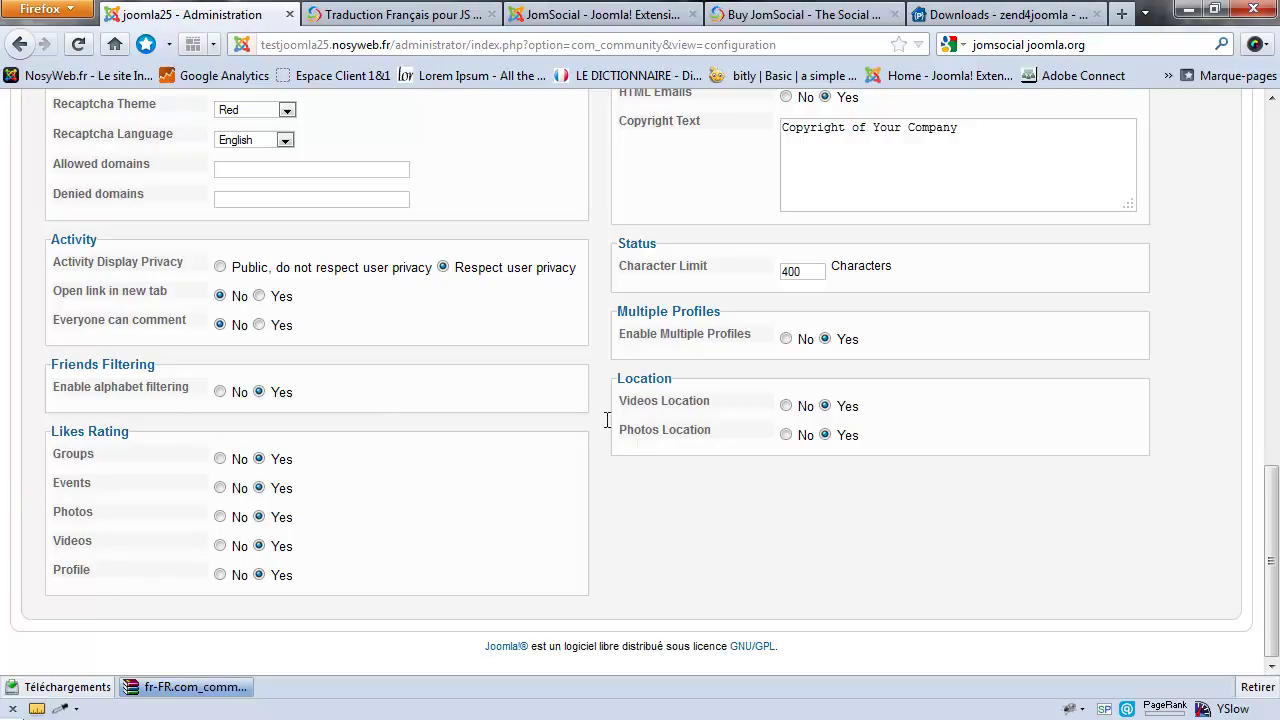
Examine the Frontpage, Social Bookmarking, Featured Limits, Messaging and Walls settings of the JomSocial Site configuration
{"action": "scroll", "coordinate": [641, 434], "scroll_direction": "up", "scroll_amount": 15}
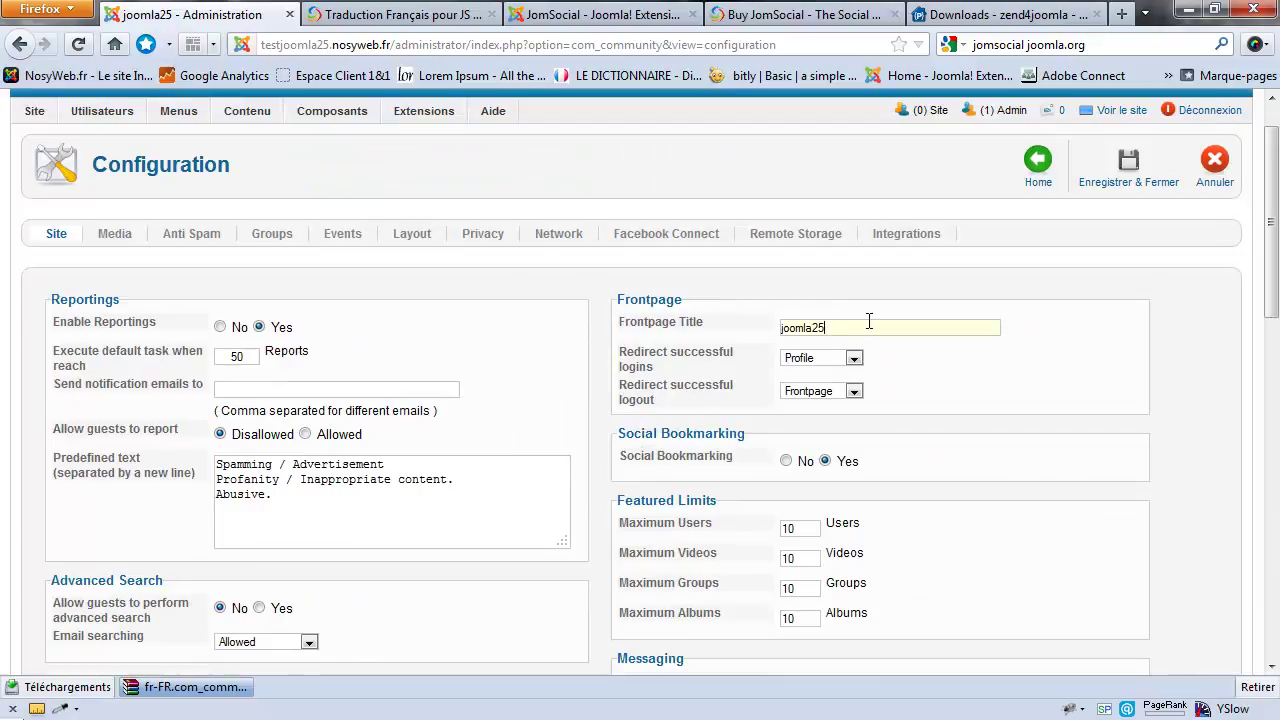
{"action": "scroll", "coordinate": [1087, 341], "scroll_direction": "down", "scroll_amount": 2}
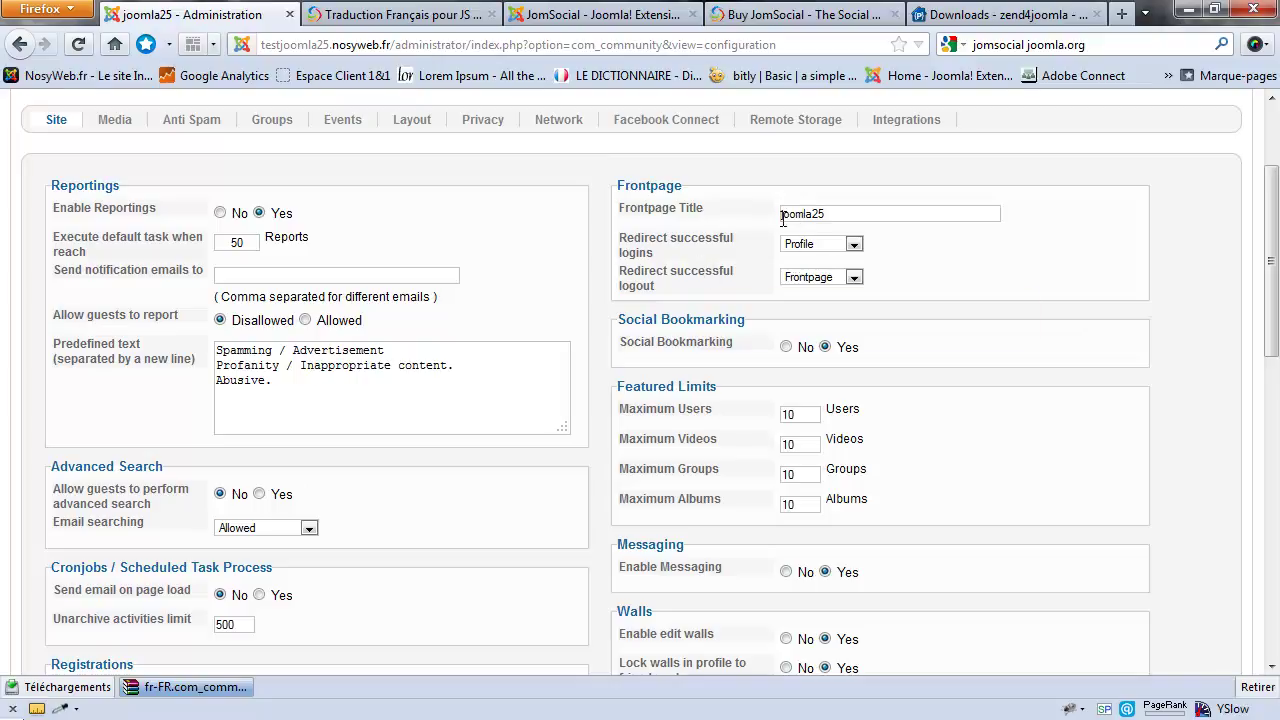
{"action": "scroll", "coordinate": [655, 260], "scroll_direction": "down", "scroll_amount": 2}
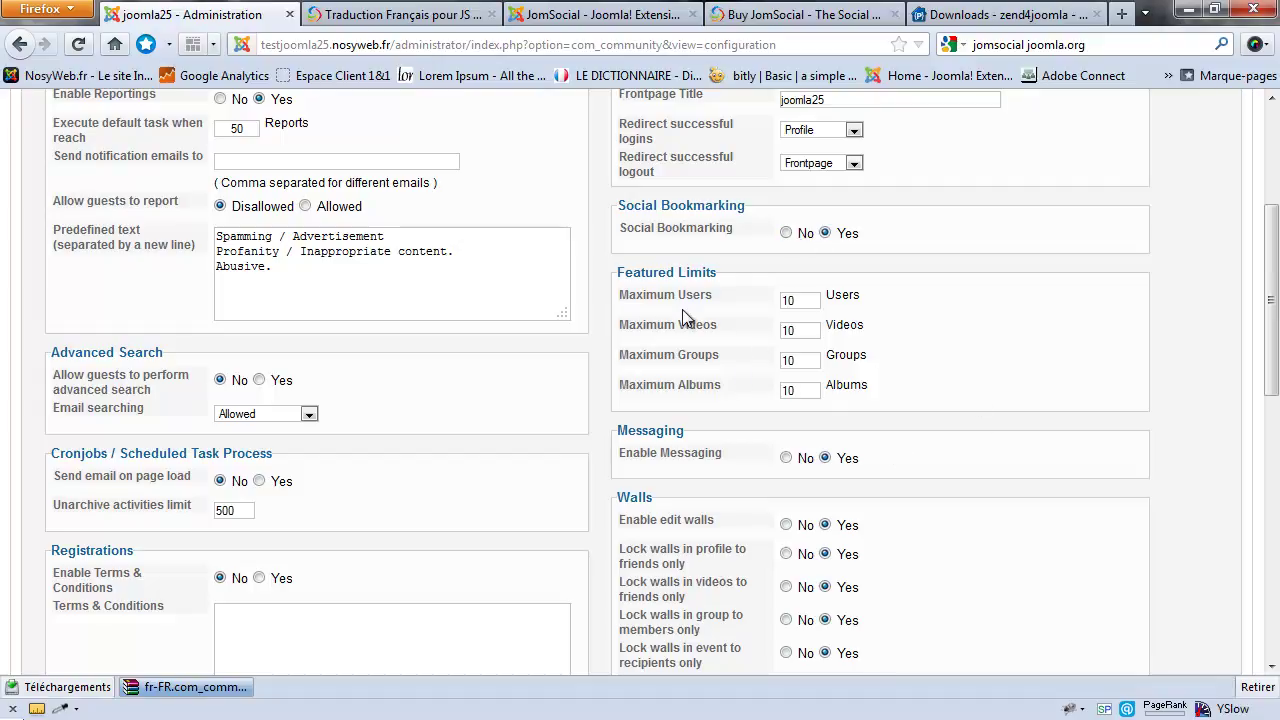
{"action": "scroll", "coordinate": [682, 317], "scroll_direction": "down", "scroll_amount": 3}
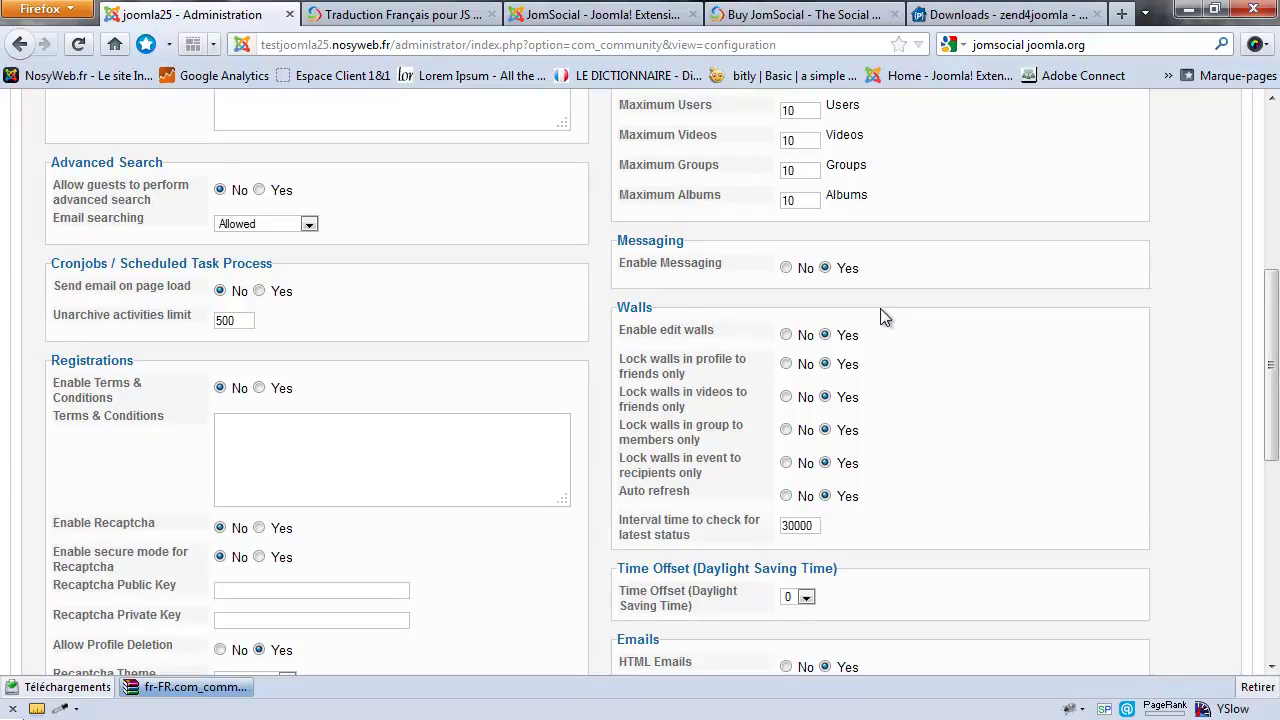
{"action": "scroll", "coordinate": [817, 277], "scroll_direction": "down", "scroll_amount": 3}
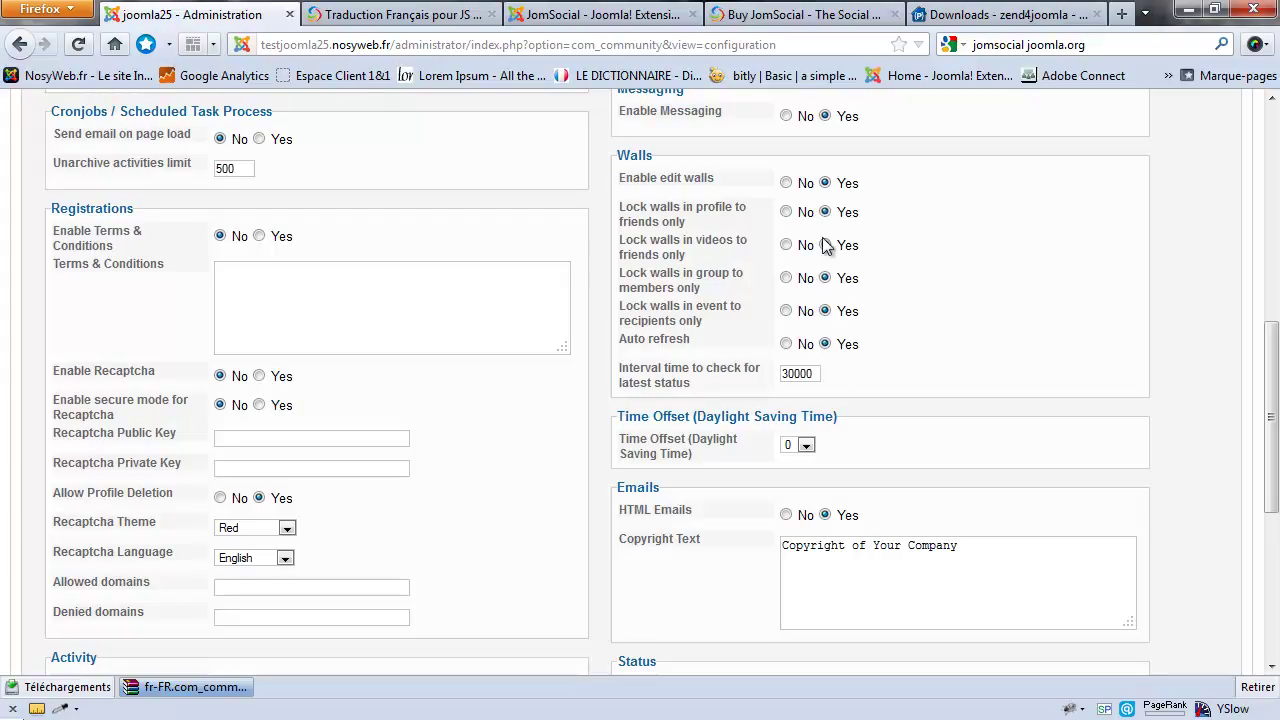
{"action": "mouse_move", "coordinate": [730, 240]}
{"action": "mouse_move", "coordinate": [667, 317]}
Examine the Time Offset, Emails copyright text, Status, Multiple Profiles and Location settings of the Site configuration
{"action": "scroll", "coordinate": [930, 241], "scroll_direction": "down", "scroll_amount": 5}
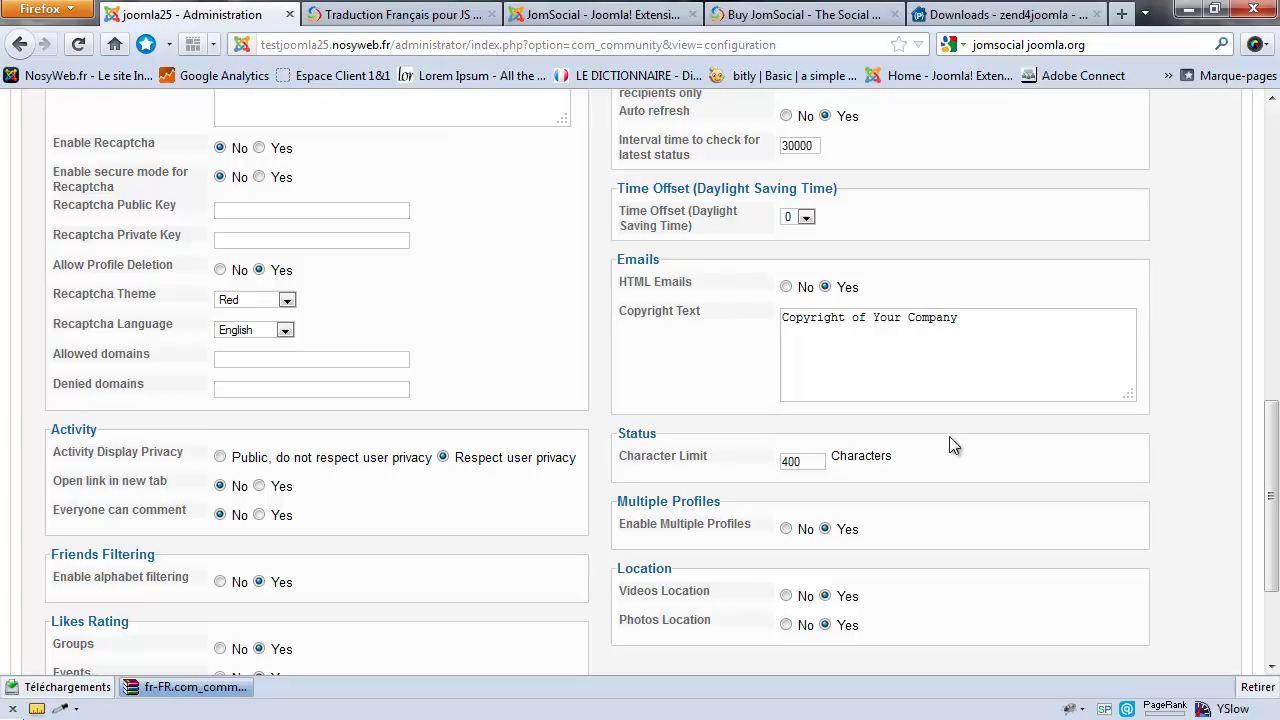
{"action": "scroll", "coordinate": [822, 283], "scroll_direction": "down", "scroll_amount": 4}
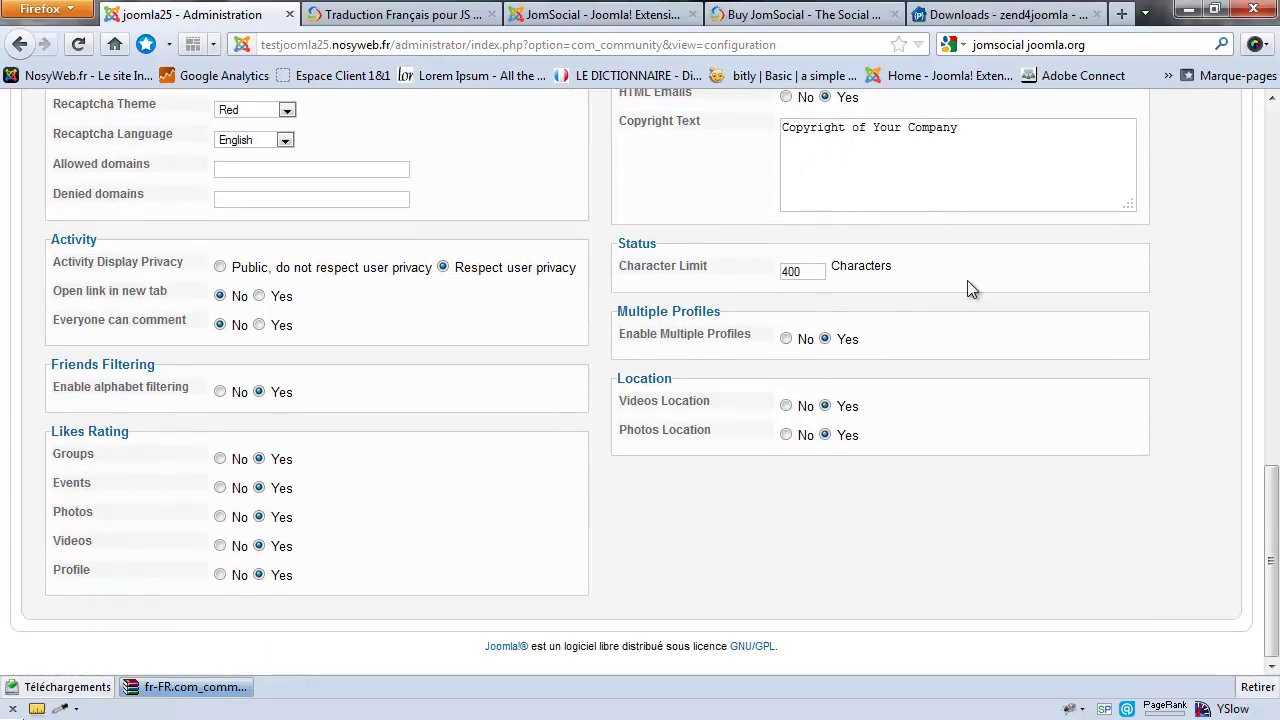
{"action": "left_click", "coordinate": [977, 131]}
{"action": "mouse_move", "coordinate": [977, 131]}
{"action": "left_mouse_down"}
{"action": "mouse_move", "coordinate": [777, 130]}
{"action": "mouse_move", "coordinate": [988, 127]}
{"action": "left_mouse_up"}
{"action": "key", "text": "ctrl+shift+Left"}
{"action": "key", "text": "ctrl+shift+Left"}
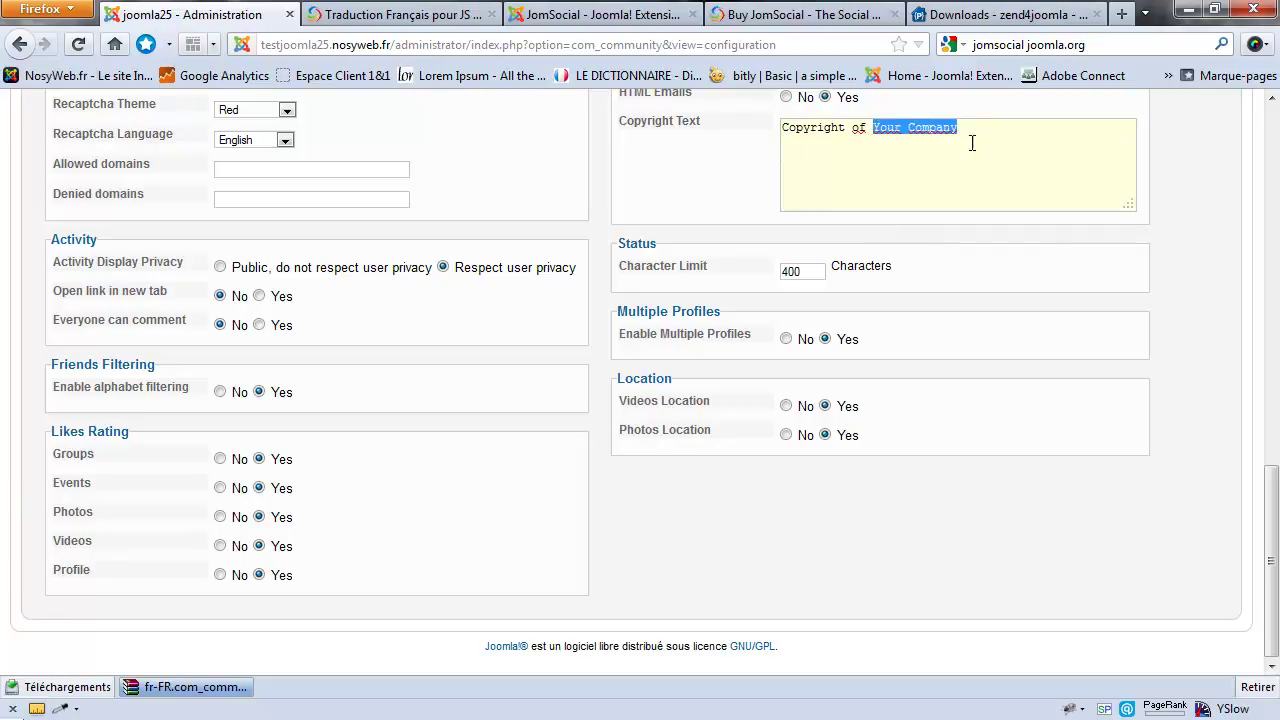
{"action": "left_click", "coordinate": [963, 131]}
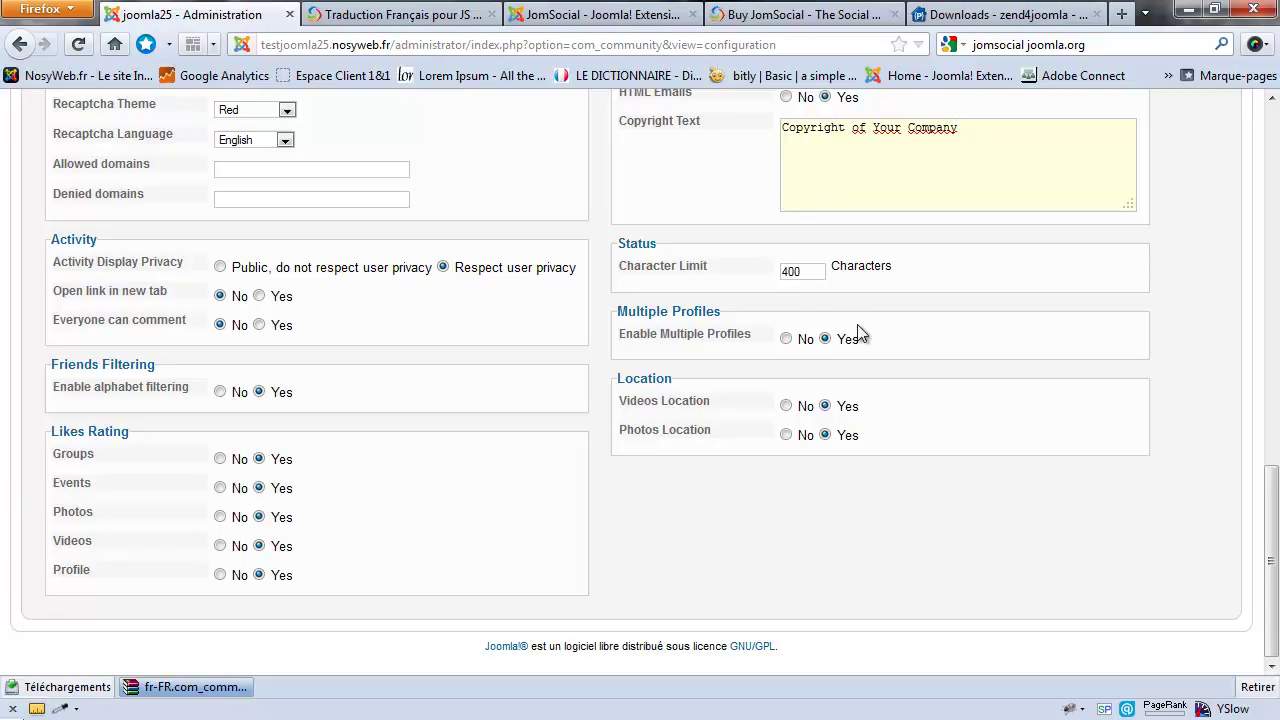
{"action": "left_click", "coordinate": [926, 349]}
{"action": "scroll", "coordinate": [600, 370], "scroll_direction": "up", "scroll_amount": 1}
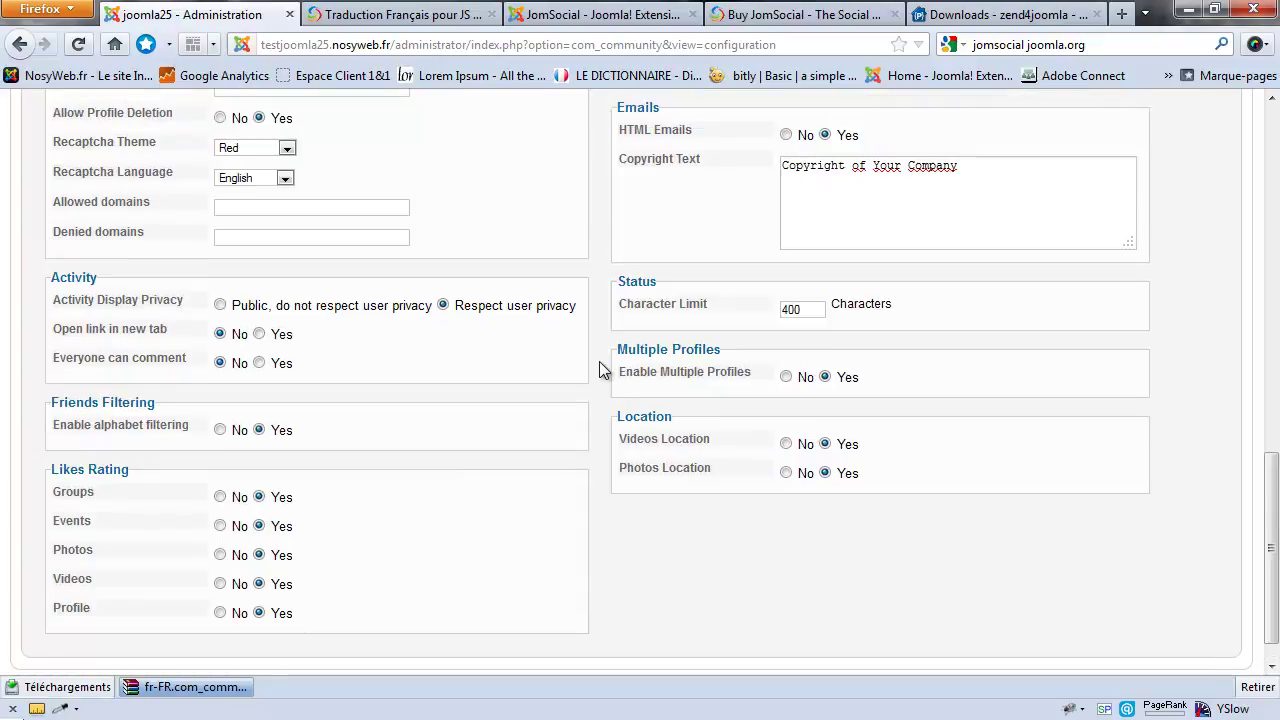
Open the Media configuration section and examine the Photo Gallery settings, including the maximum upload size and its php.ini limit
{"action": "scroll", "coordinate": [600, 370], "scroll_direction": "up", "scroll_amount": 10}
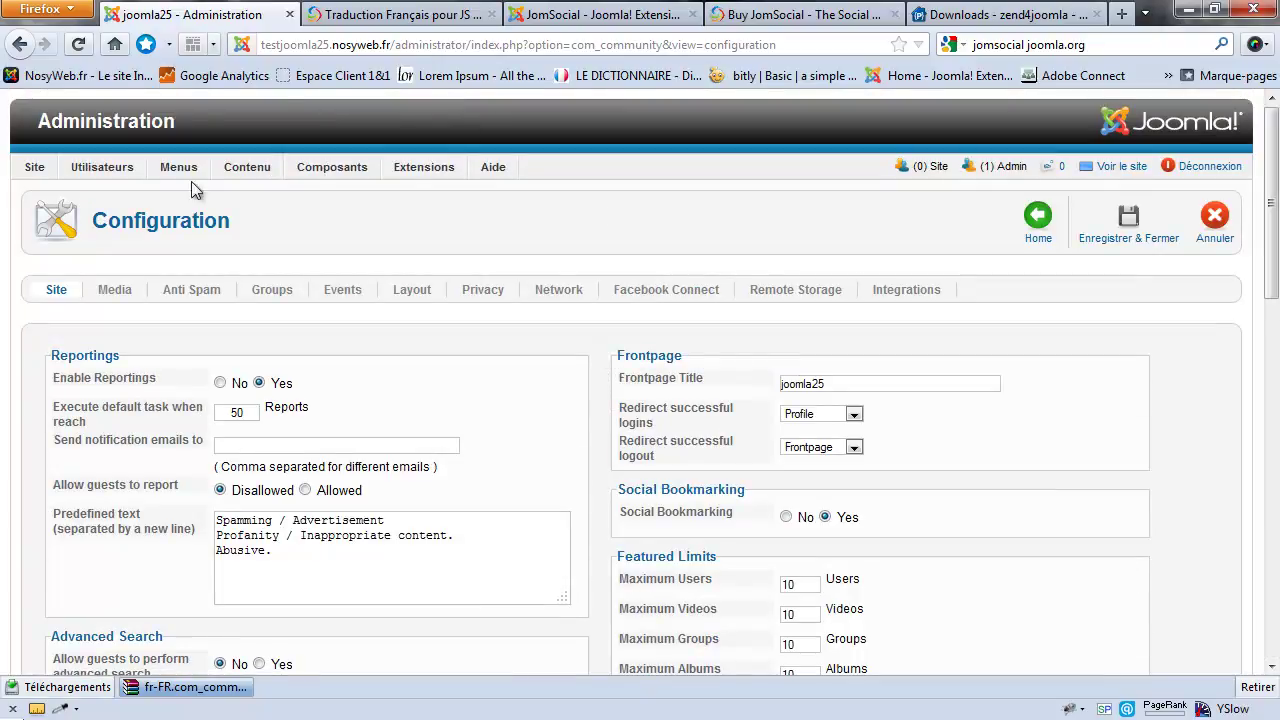
{"action": "left_click", "coordinate": [114, 289]}
{"action": "scroll", "coordinate": [552, 213], "scroll_direction": "down", "scroll_amount": 3}
{"action": "scroll", "coordinate": [550, 205], "scroll_direction": "up", "scroll_amount": 1}
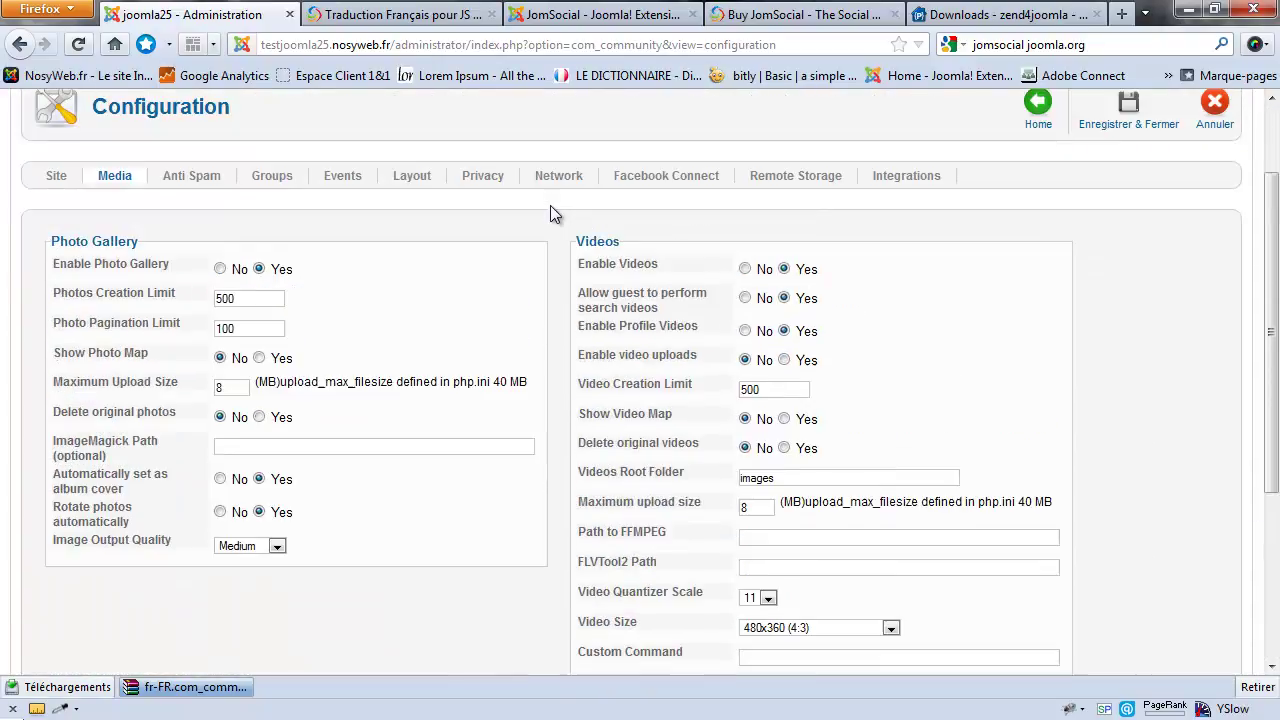
{"action": "scroll", "coordinate": [550, 205], "scroll_direction": "down", "scroll_amount": 1}
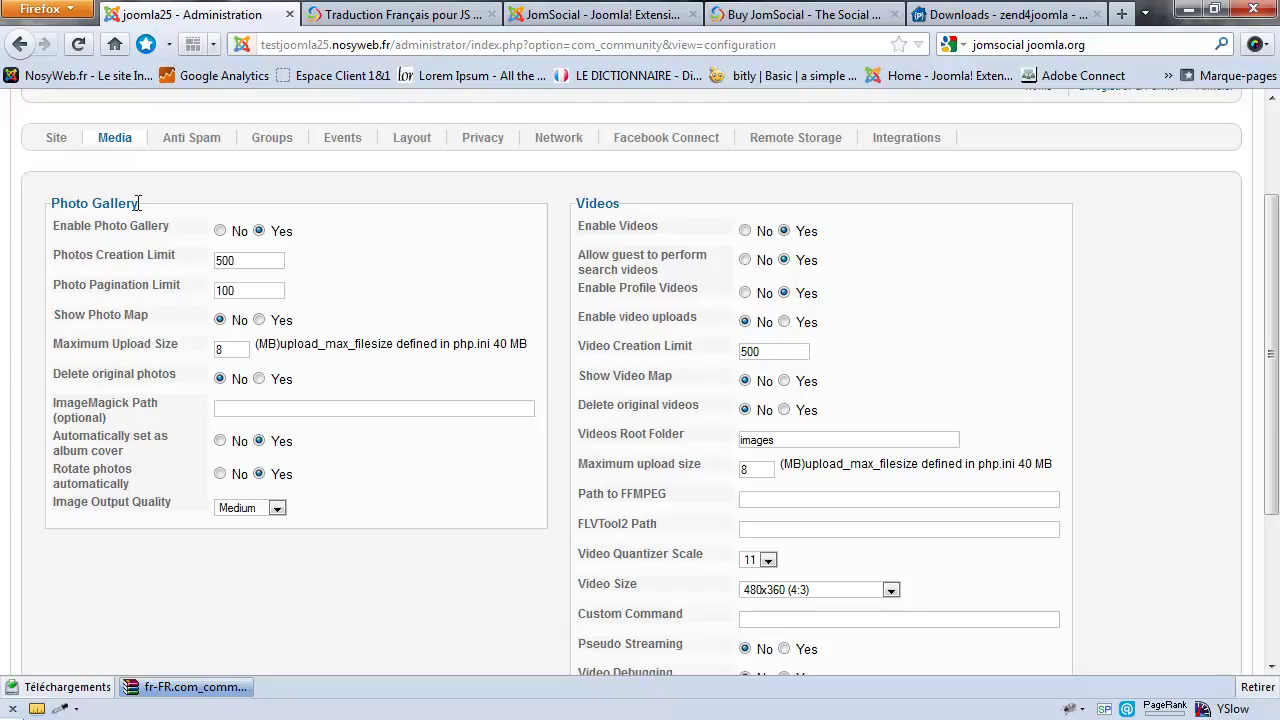
{"action": "mouse_move", "coordinate": [139, 348]}
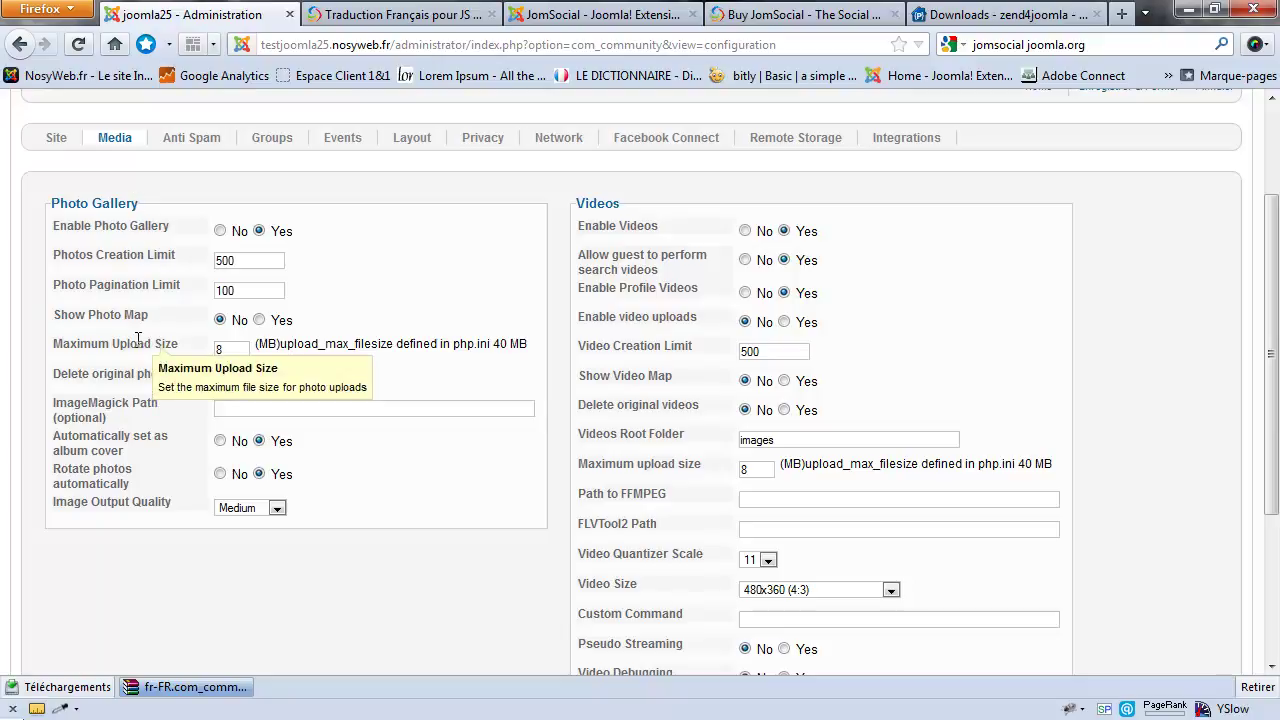
{"action": "mouse_move", "coordinate": [138, 316]}
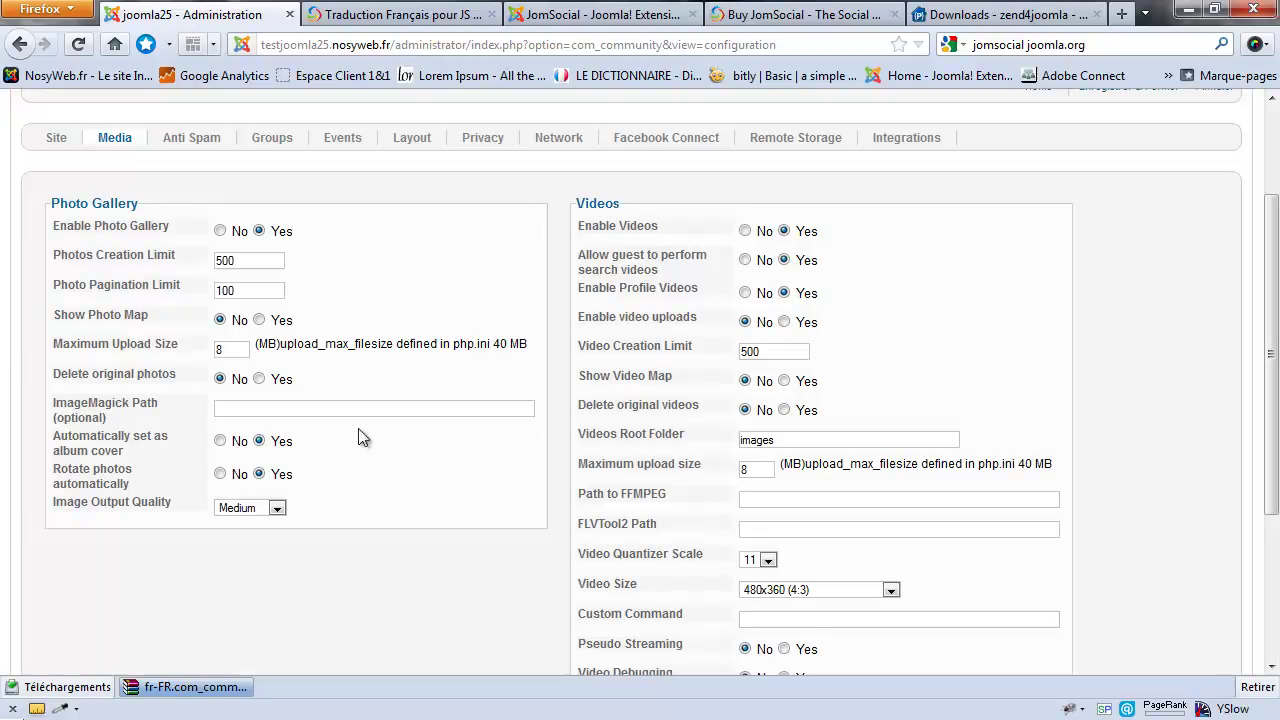
{"action": "left_click", "coordinate": [228, 349]}
{"action": "left_click_drag", "start_coordinate": [280, 343], "coordinate": [498, 344]}
{"action": "left_click", "coordinate": [428, 347]}
{"action": "left_click", "coordinate": [484, 375]}
Examine the Videos settings and the Zencoder Integration note about Amazon S3 in the Media configuration
{"action": "scroll", "coordinate": [846, 240], "scroll_direction": "down", "scroll_amount": 1}
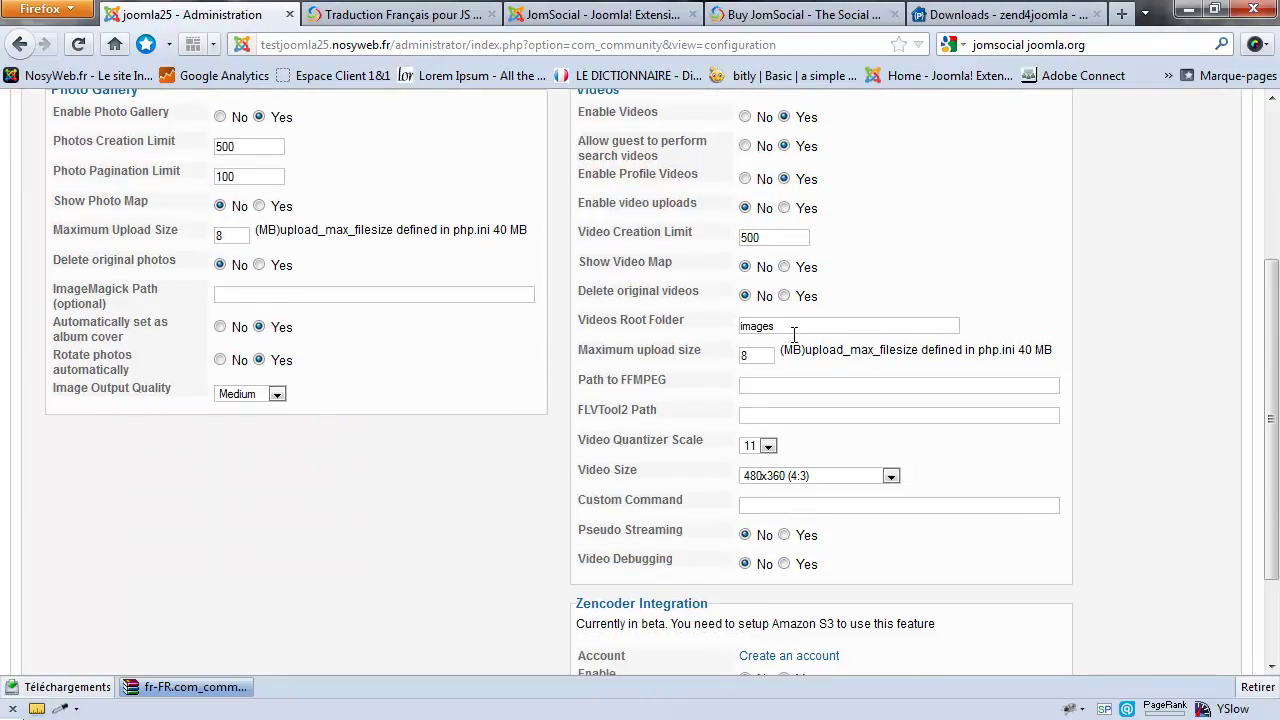
{"action": "mouse_move", "coordinate": [671, 336]}
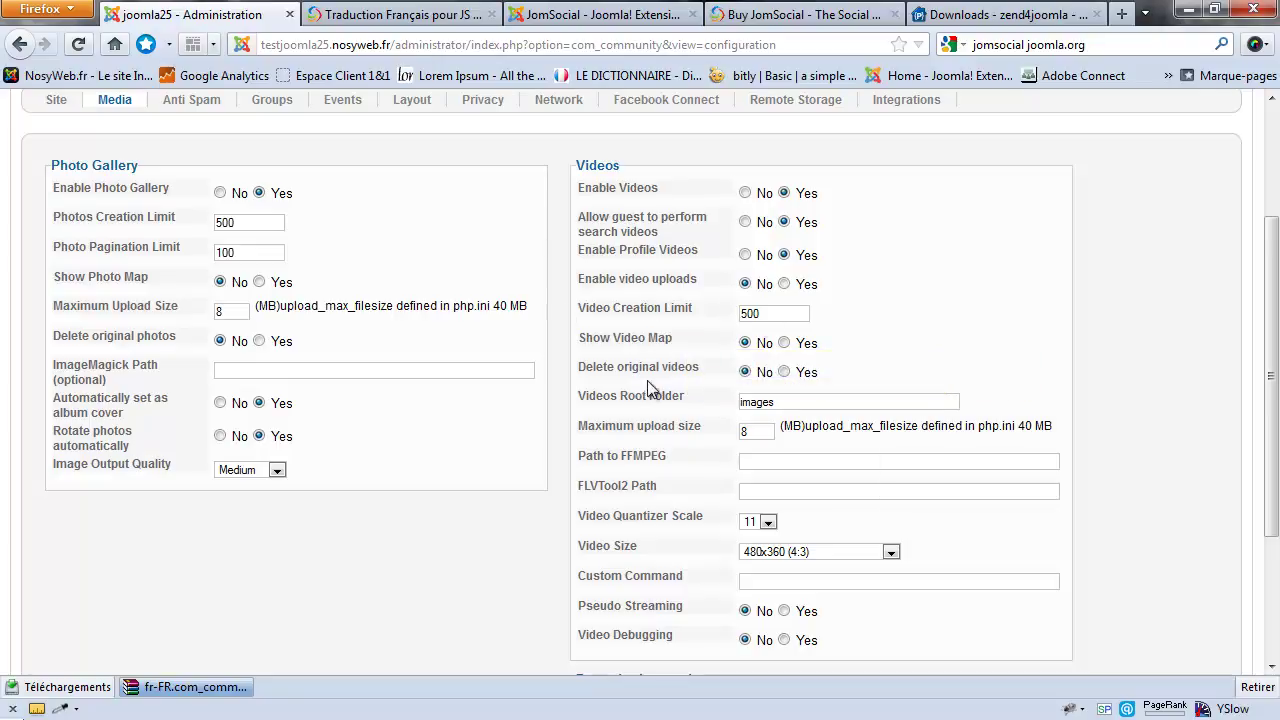
{"action": "scroll", "coordinate": [743, 337], "scroll_direction": "down", "scroll_amount": 3}
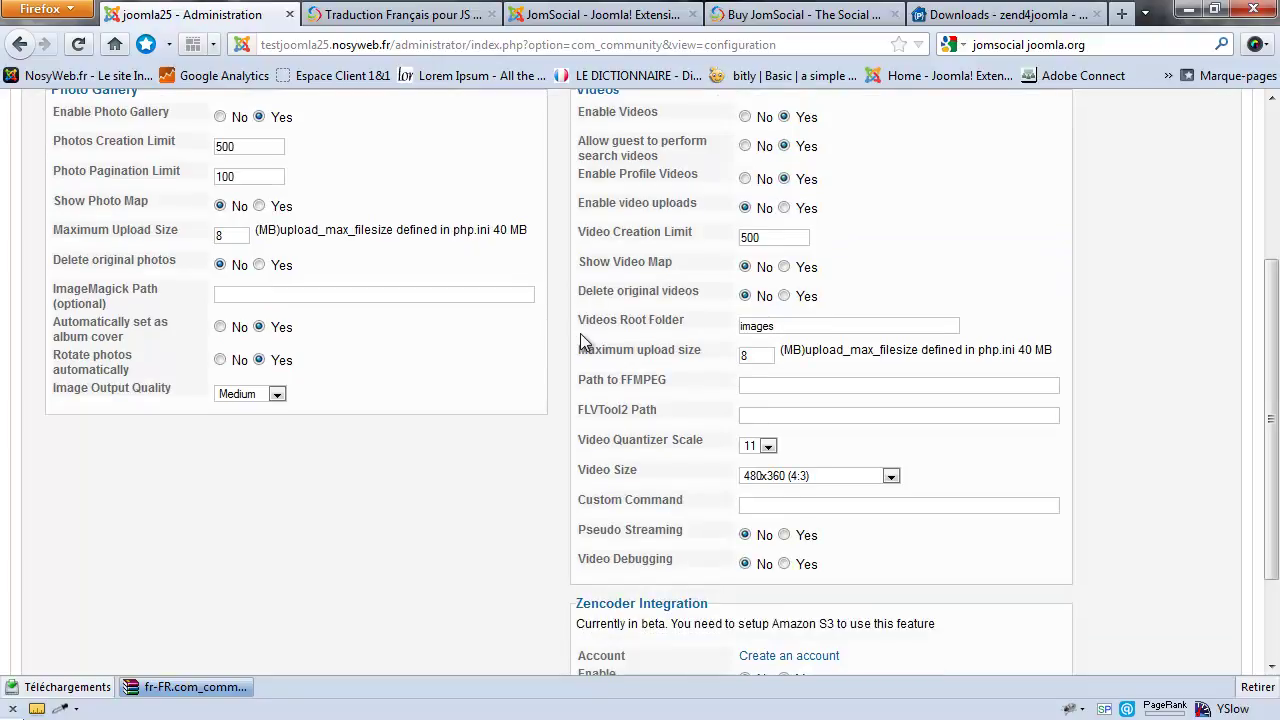
{"action": "mouse_move", "coordinate": [590, 338]}
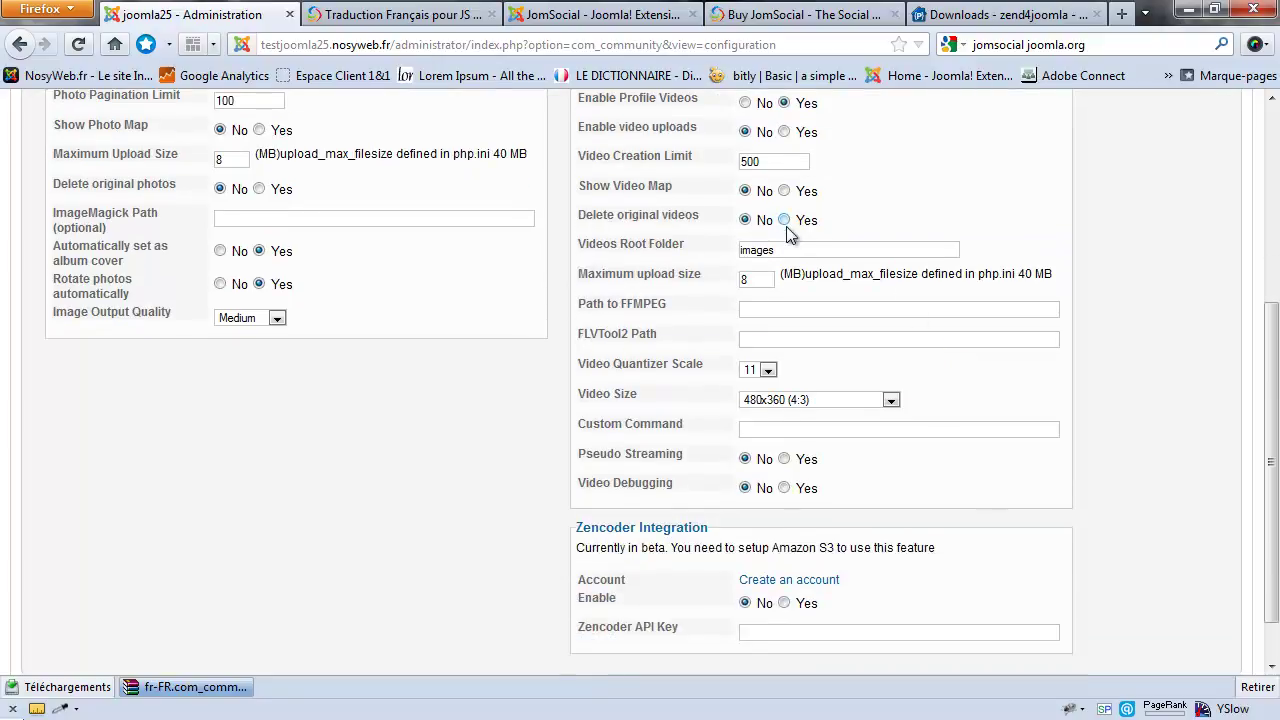
{"action": "scroll", "coordinate": [759, 284], "scroll_direction": "down", "scroll_amount": 2}
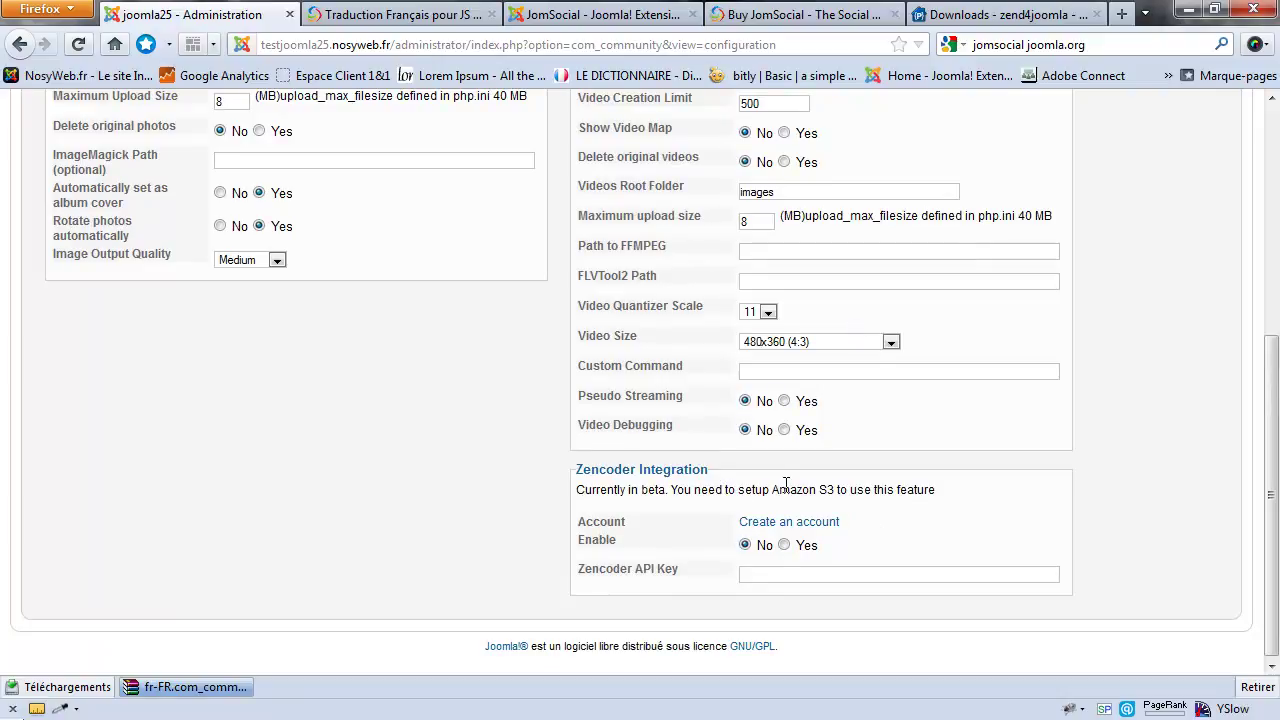
{"action": "left_click_drag", "start_coordinate": [773, 489], "coordinate": [834, 494]}
{"action": "left_click", "coordinate": [834, 494]}
Open the Anti Spam configuration section and examine the Akismet filters and the Daily Limits, including friend requests
{"action": "scroll", "coordinate": [660, 549], "scroll_direction": "up", "scroll_amount": 7}
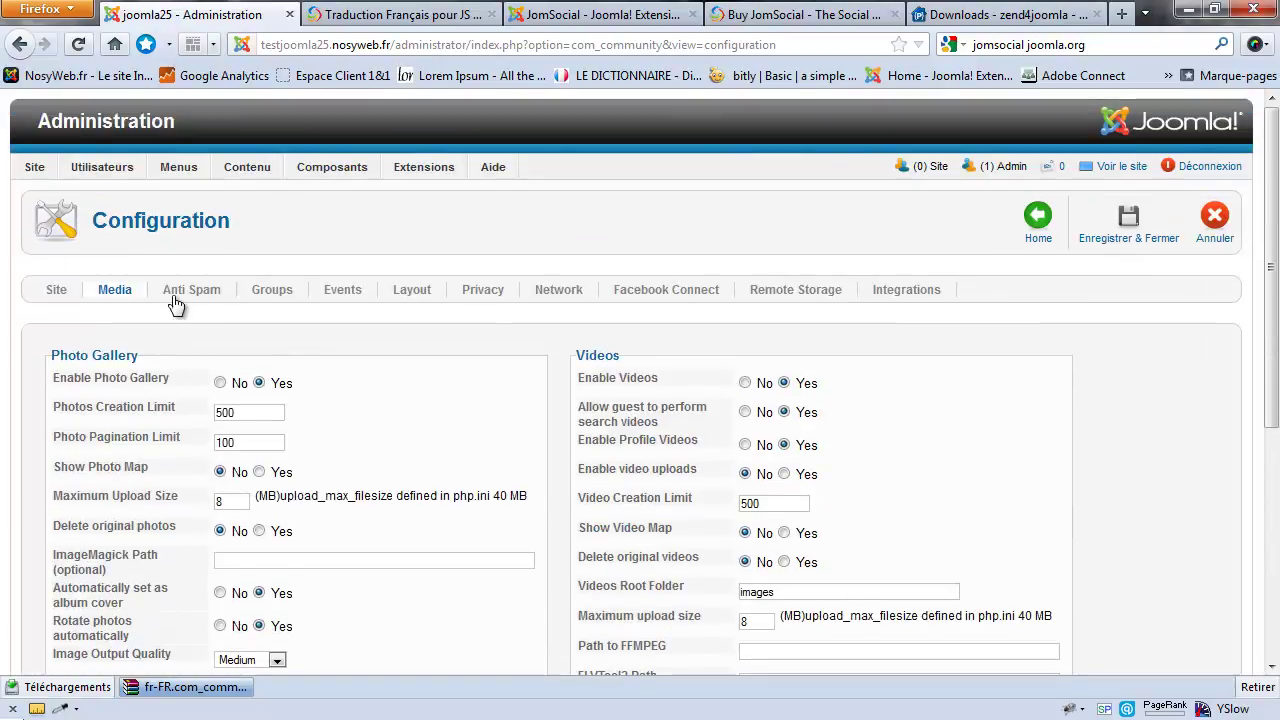
{"action": "left_click", "coordinate": [179, 292]}
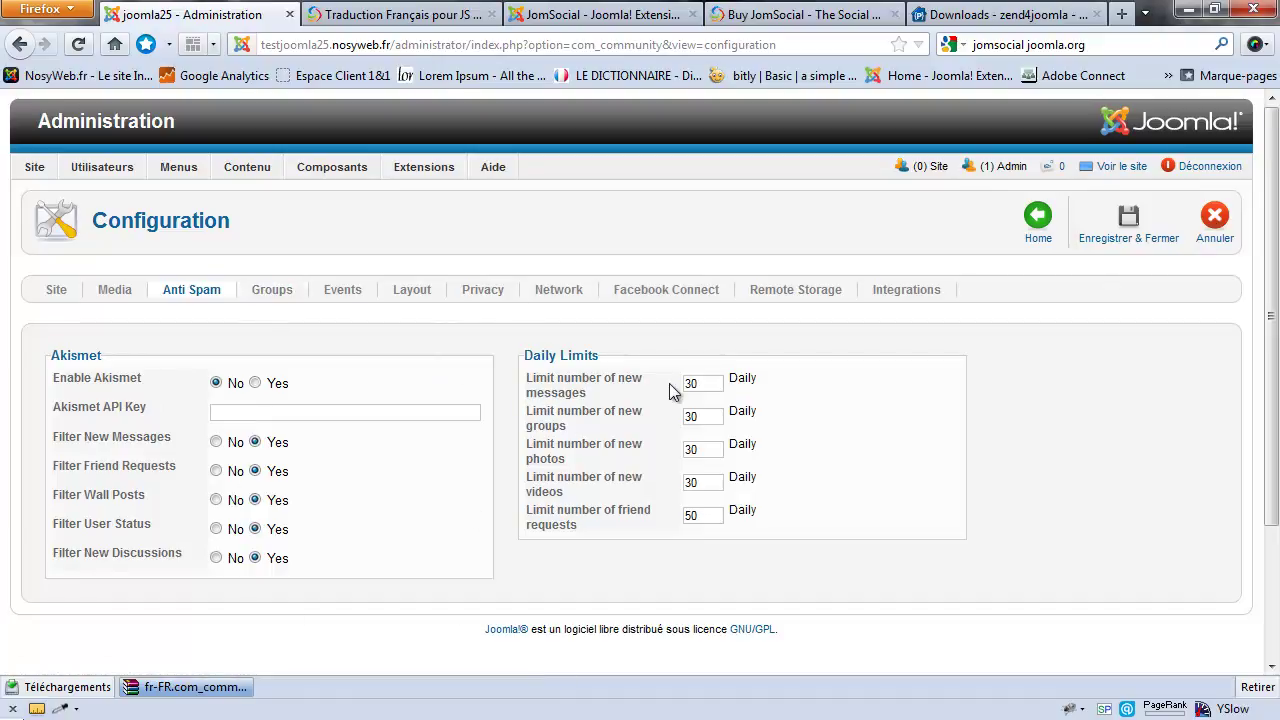
{"action": "mouse_move", "coordinate": [619, 381]}
{"action": "double_click", "coordinate": [708, 516]}
{"action": "left_click", "coordinate": [708, 516]}
Open the Groups configuration section and examine the group search, moderation, creation, upload limit and feature settings
{"action": "left_click", "coordinate": [272, 290]}
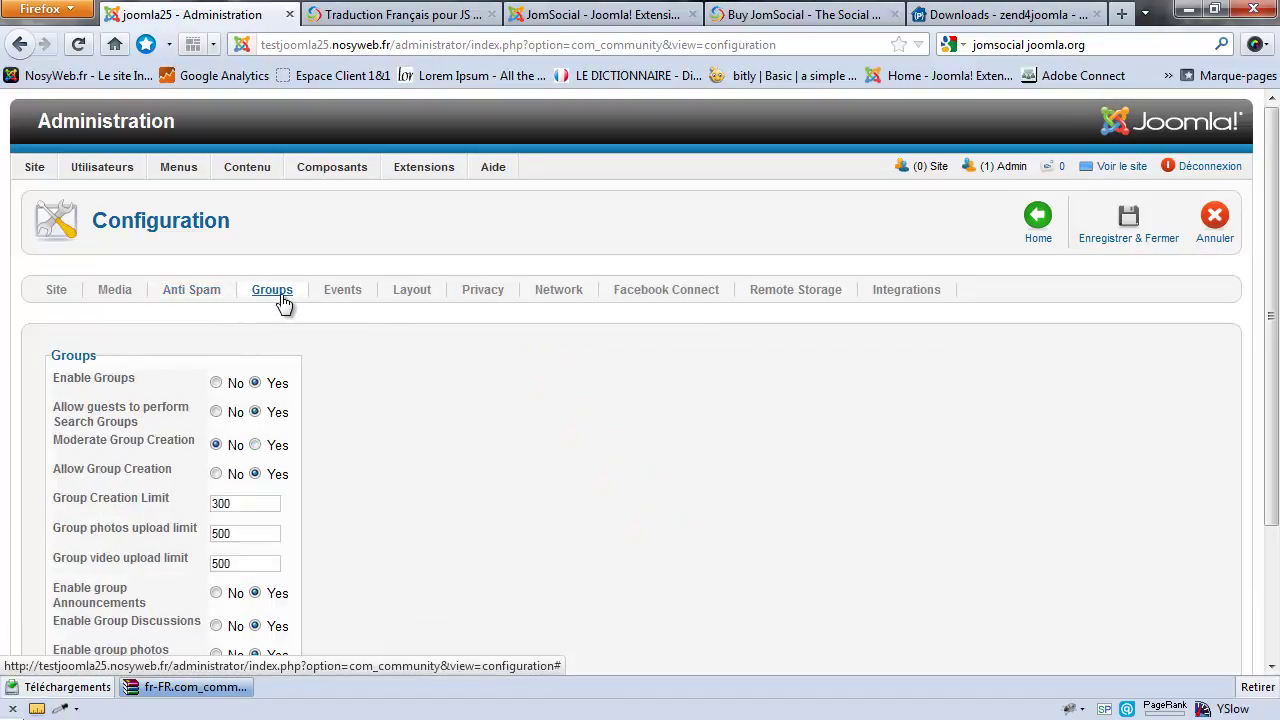
{"action": "scroll", "coordinate": [330, 401], "scroll_direction": "down", "scroll_amount": 3}
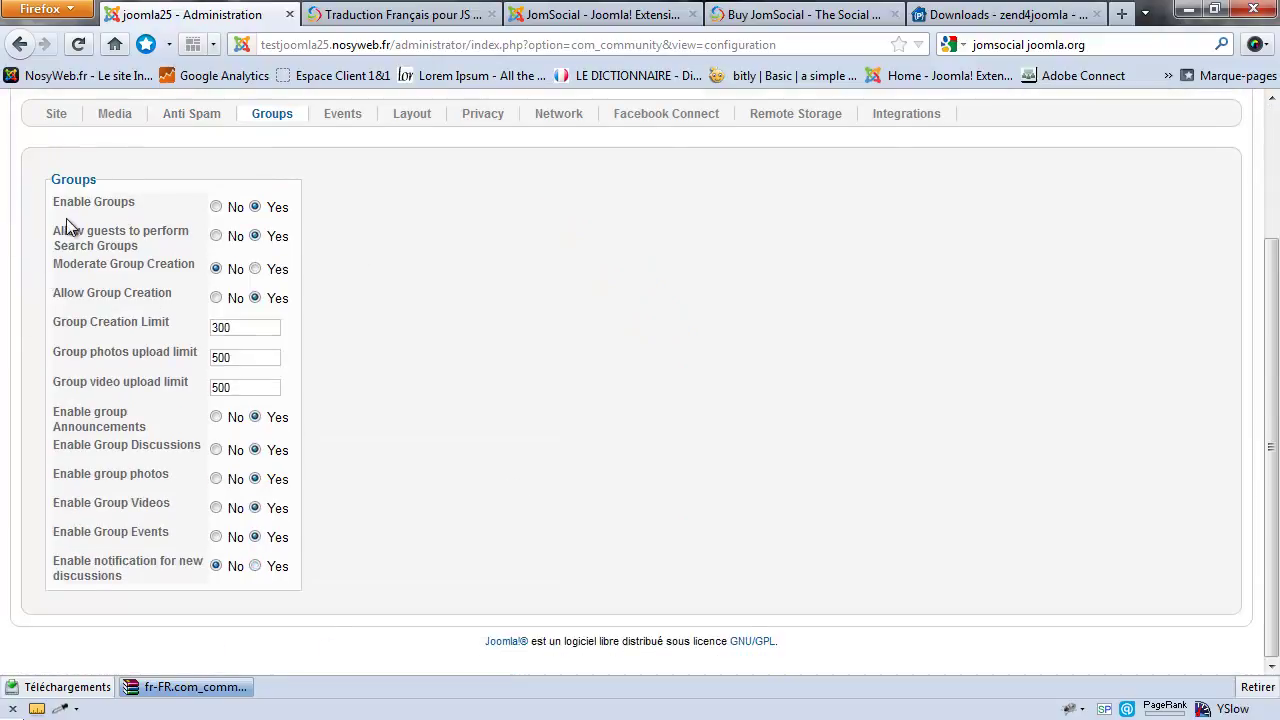
{"action": "mouse_move", "coordinate": [98, 208]}
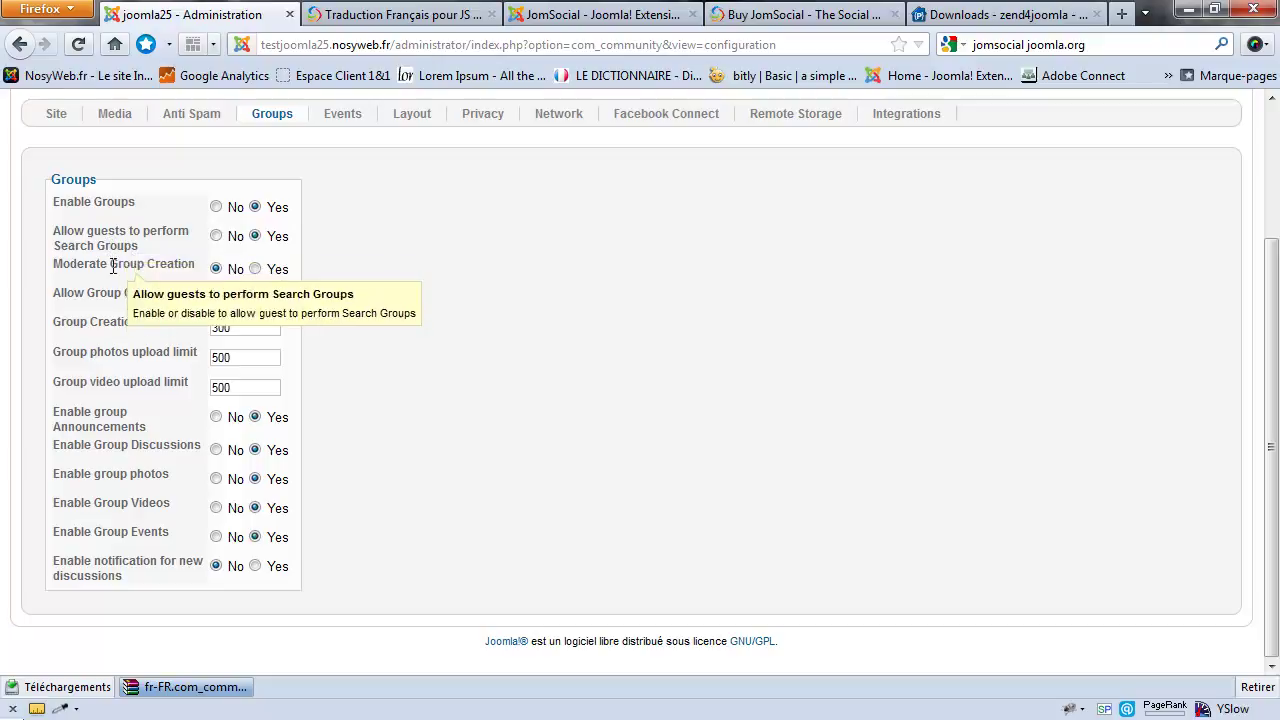
{"action": "mouse_move", "coordinate": [102, 412]}
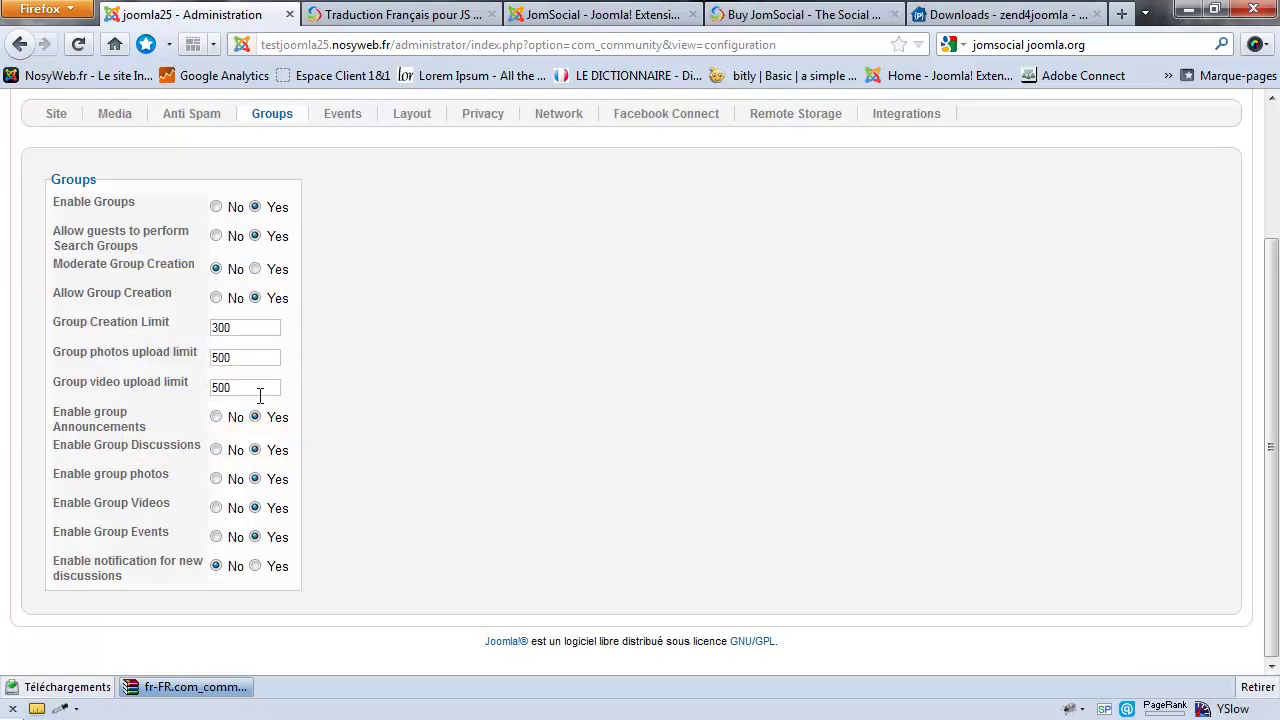
{"action": "mouse_move", "coordinate": [157, 292]}
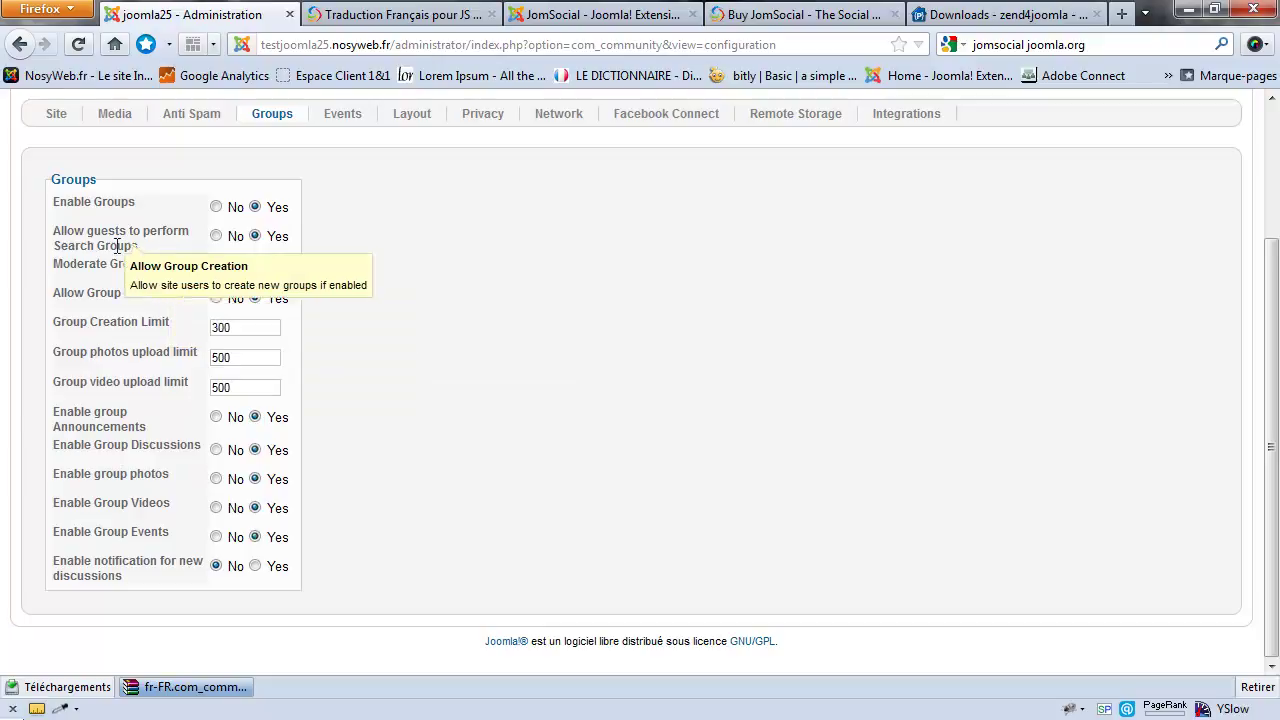
{"action": "mouse_move", "coordinate": [113, 505]}
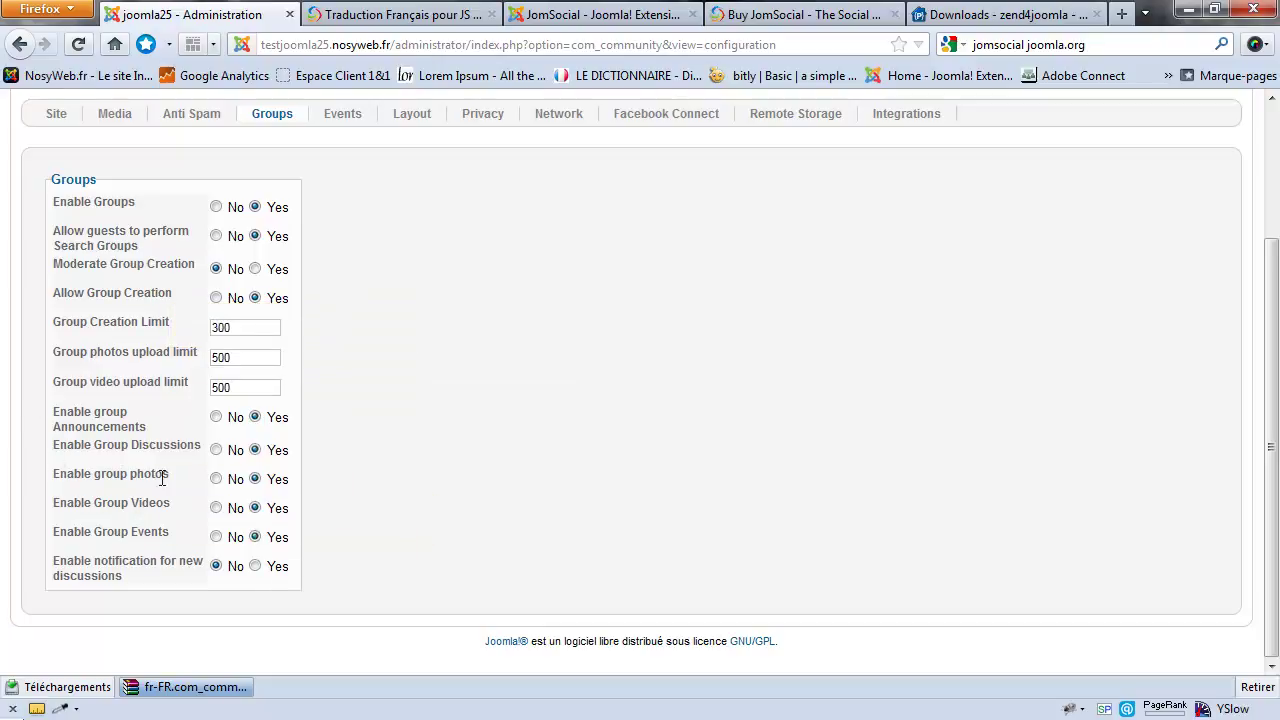
{"action": "mouse_move", "coordinate": [139, 527]}
Open the Events configuration section and examine the event moderation, creation and Time format settings
{"action": "scroll", "coordinate": [382, 478], "scroll_direction": "up", "scroll_amount": 3}
{"action": "left_click", "coordinate": [343, 270]}
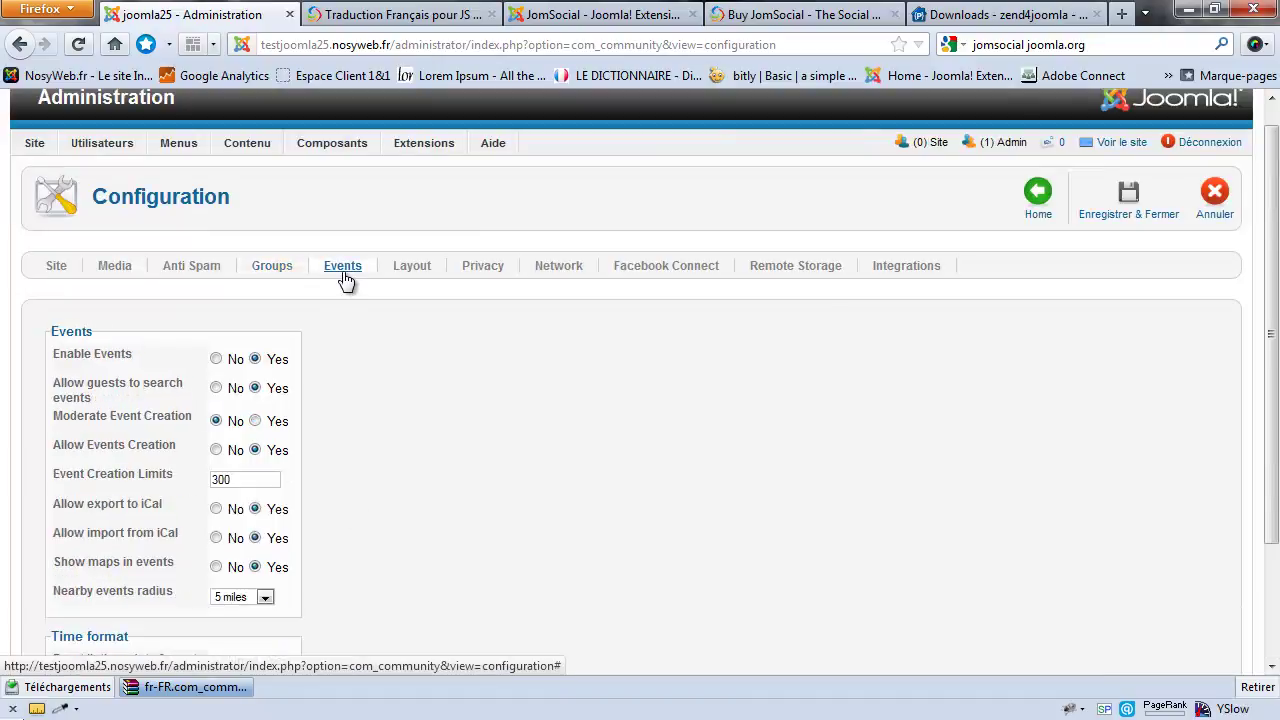
{"action": "scroll", "coordinate": [337, 329], "scroll_direction": "down", "scroll_amount": 3}
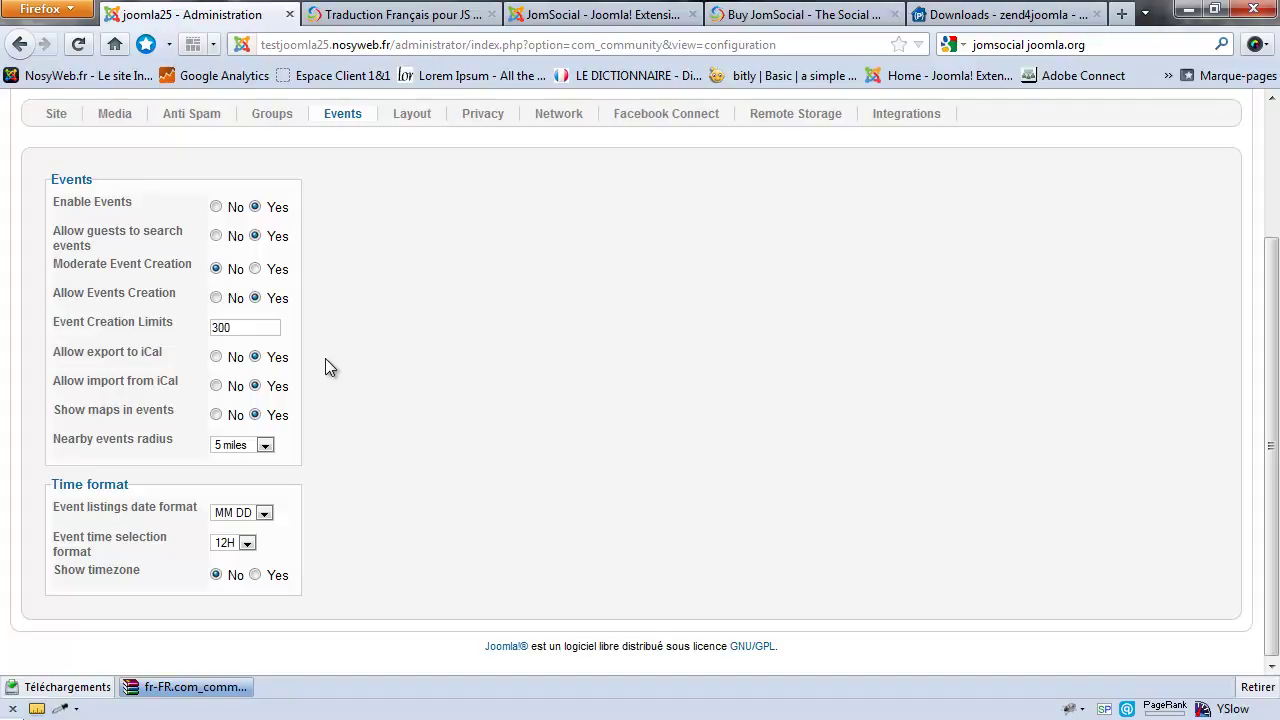
{"action": "mouse_move", "coordinate": [133, 272]}
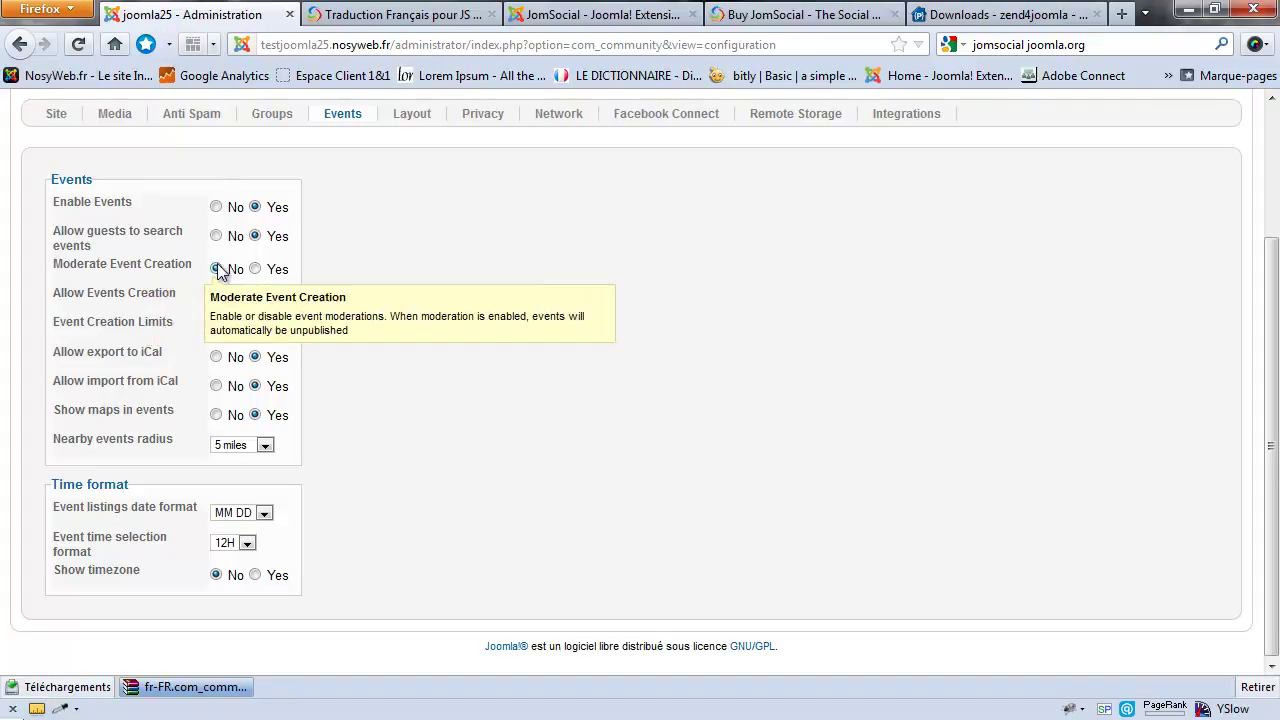
{"action": "left_click", "coordinate": [264, 513]}
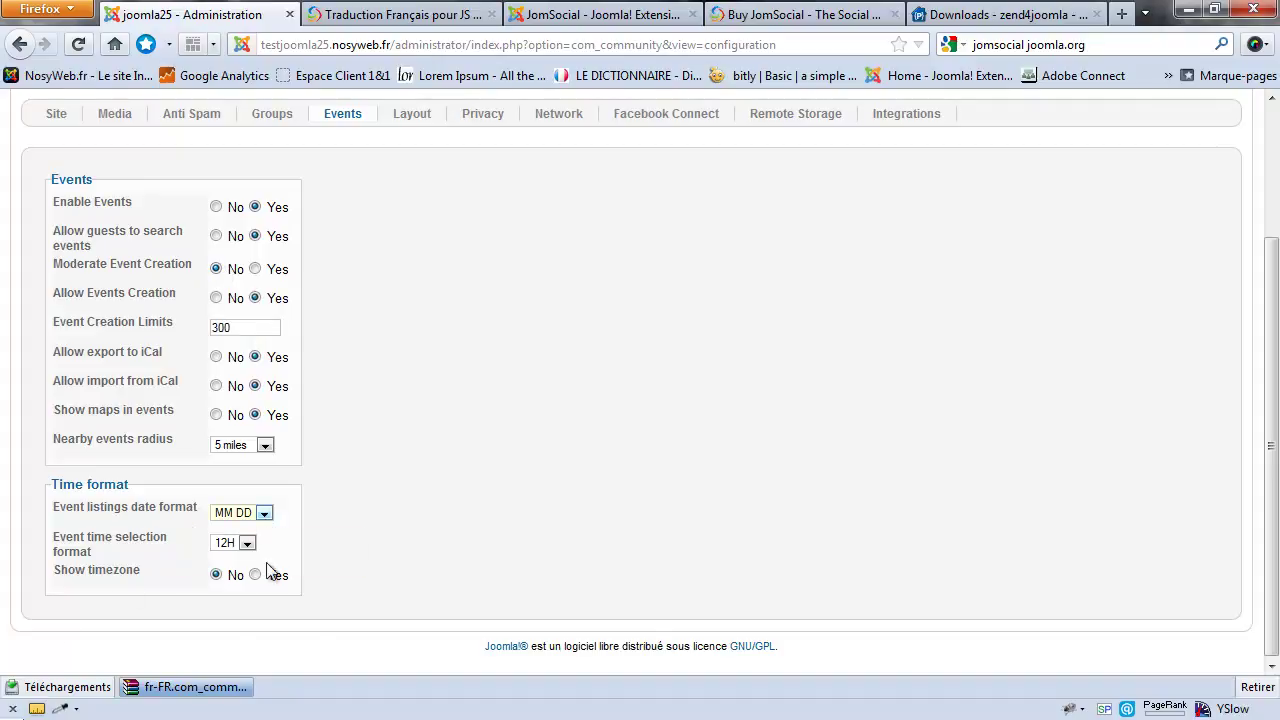
Open the Layout configuration section and examine the Karma point settings and the Show Toolbar option in Display Settings
{"action": "scroll", "coordinate": [323, 494], "scroll_direction": "up", "scroll_amount": 2}
{"action": "left_click", "coordinate": [405, 232]}
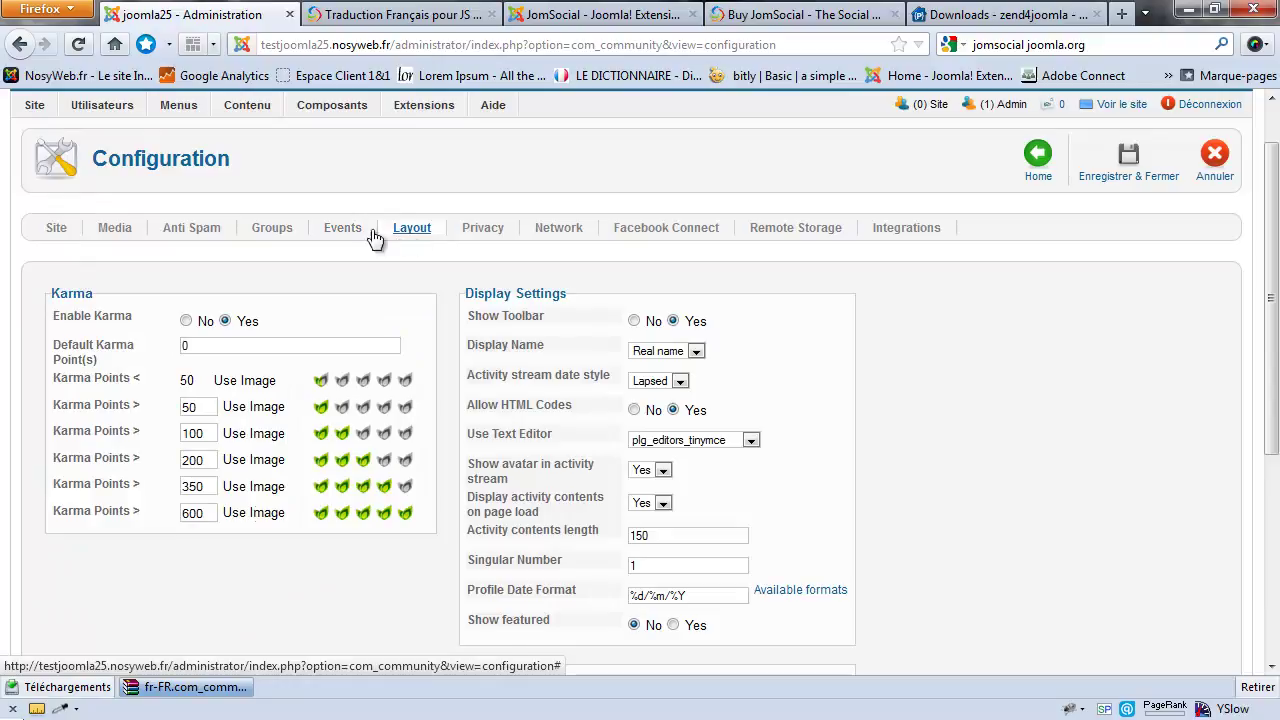
{"action": "scroll", "coordinate": [986, 391], "scroll_direction": "down", "scroll_amount": 2}
{"action": "scroll", "coordinate": [927, 328], "scroll_direction": "down", "scroll_amount": 1}
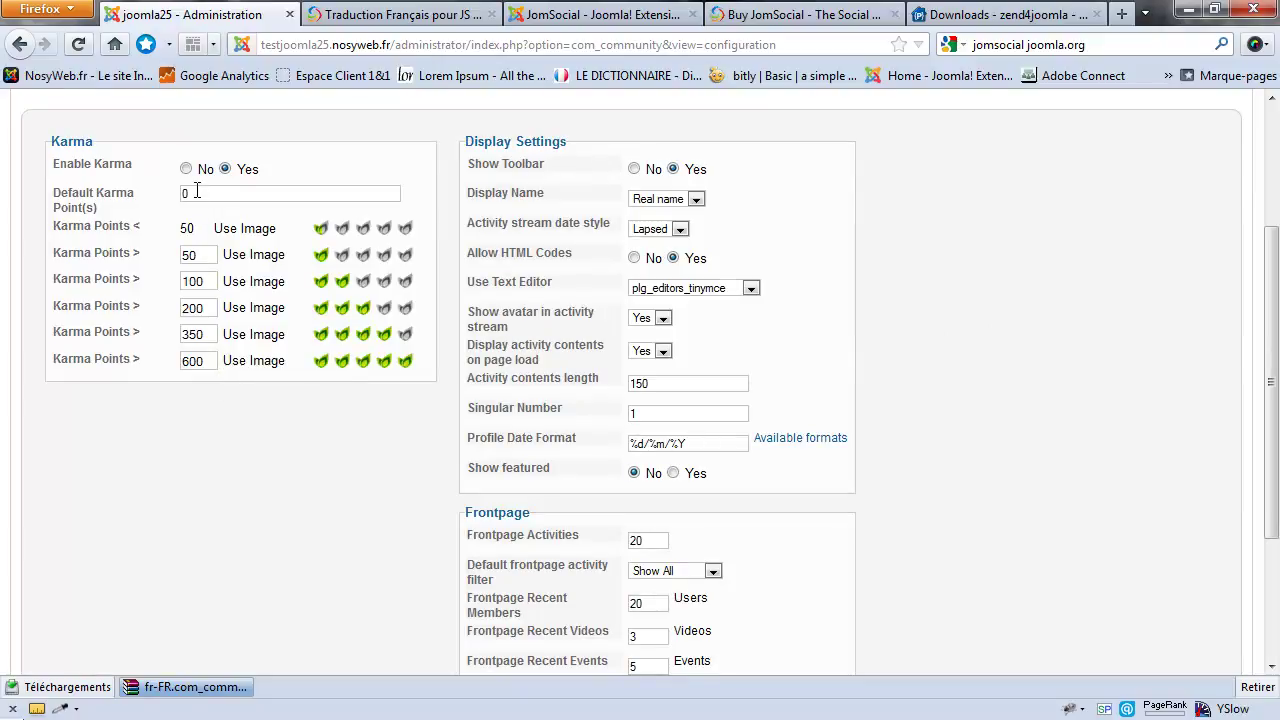
{"action": "scroll", "coordinate": [1132, 418], "scroll_direction": "up", "scroll_amount": 2}
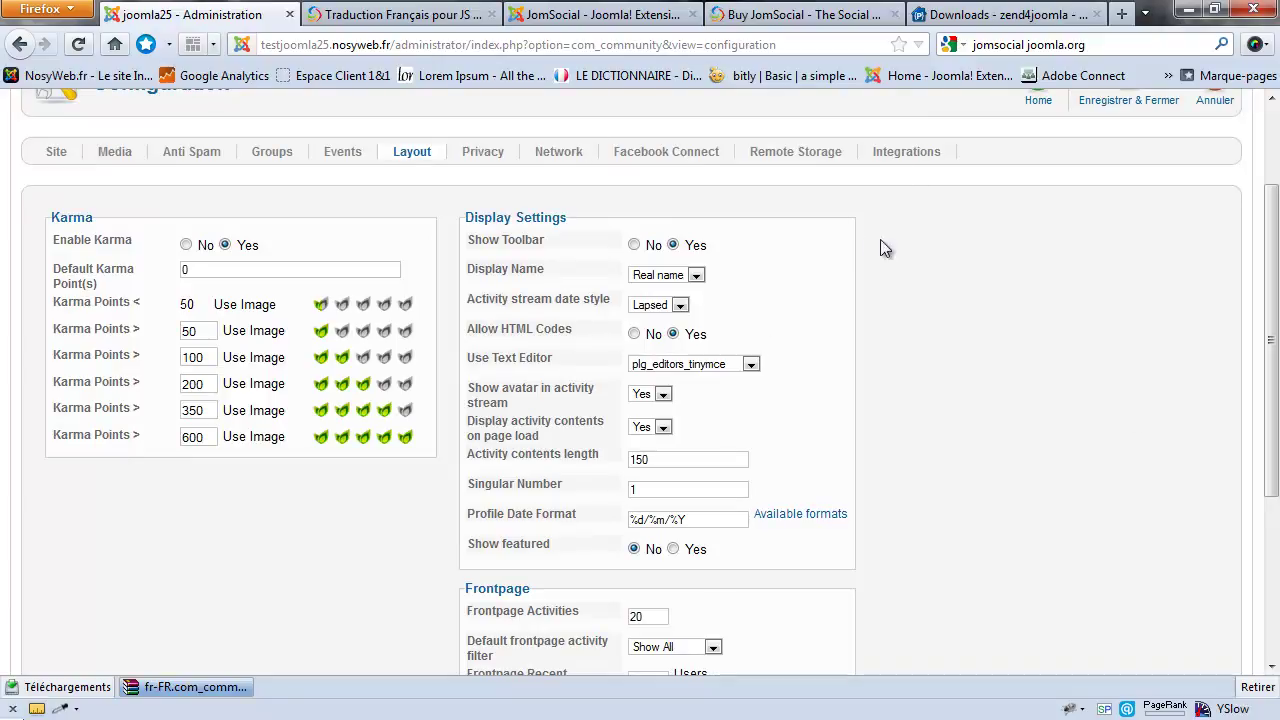
{"action": "scroll", "coordinate": [880, 248], "scroll_direction": "down", "scroll_amount": 3}
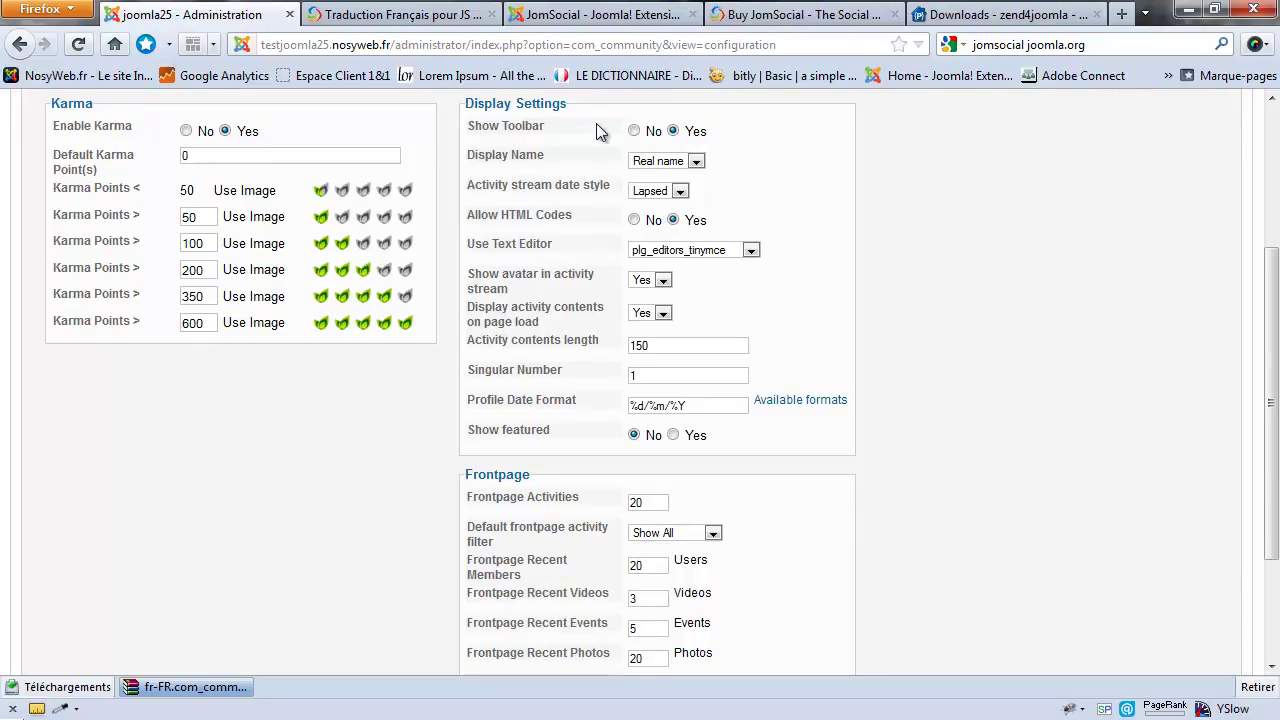
Look up the JomSocial toolbar menu among the site's Joomla menus
{"action": "scroll", "coordinate": [961, 218], "scroll_direction": "up", "scroll_amount": 5}
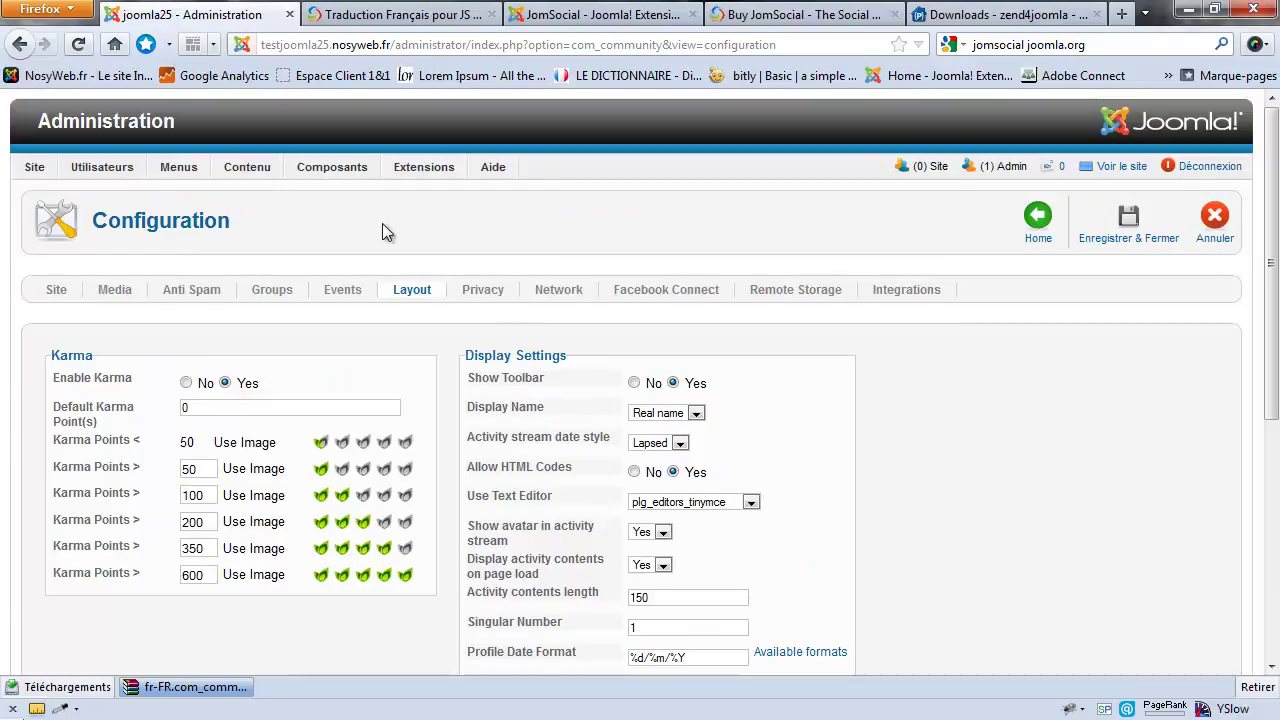
{"action": "mouse_move", "coordinate": [178, 170]}
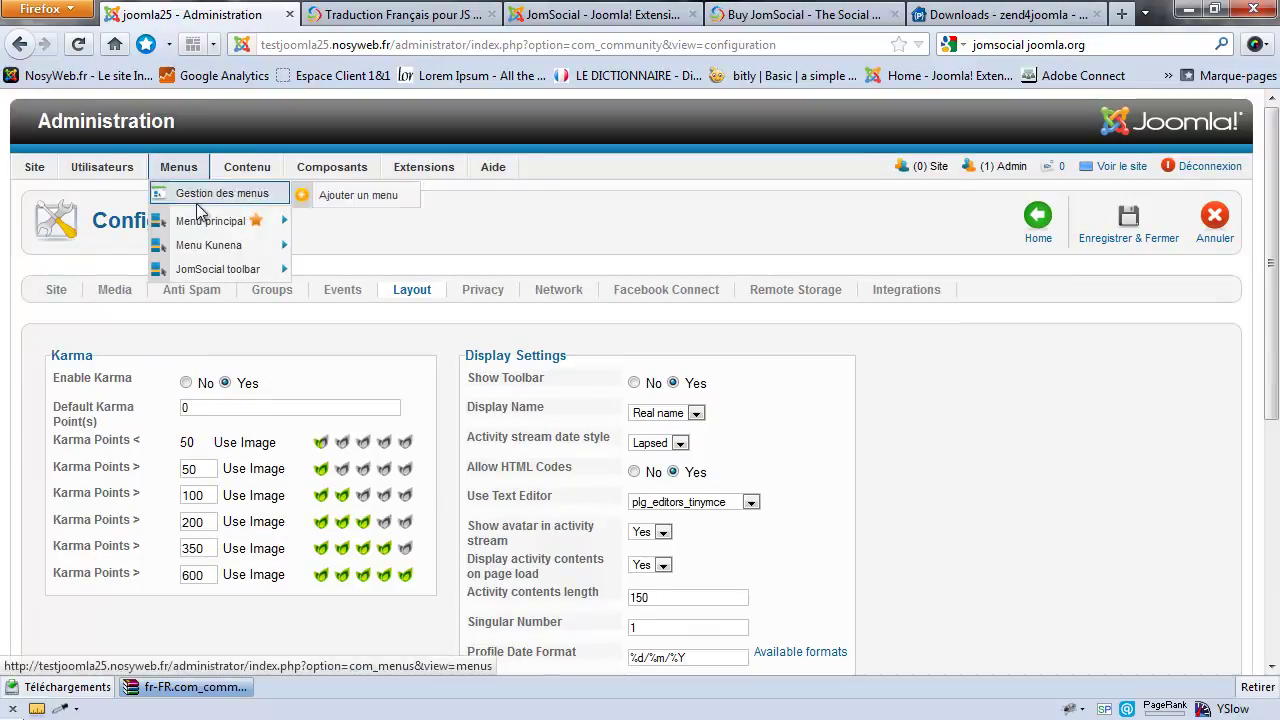
{"action": "mouse_move", "coordinate": [208, 269]}
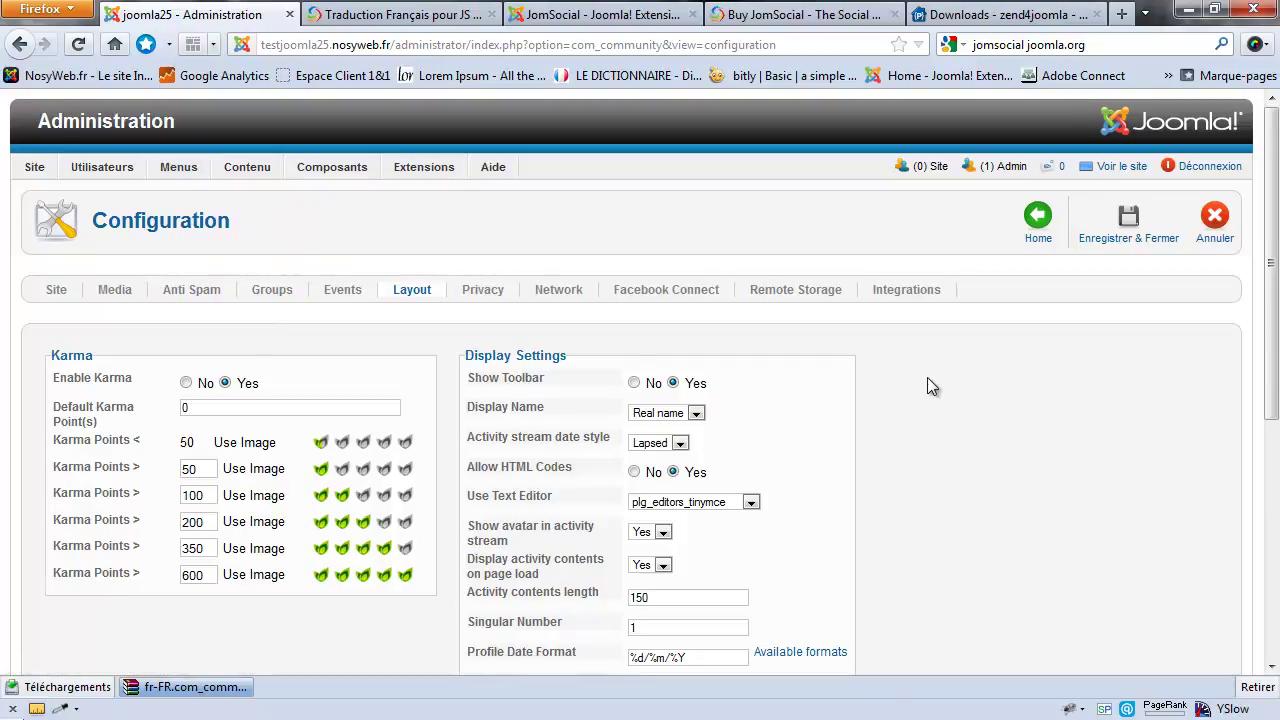
Examine the Layout section's Display Settings, including the Display Name setting and the choices for Use Text Editor
{"action": "scroll", "coordinate": [922, 380], "scroll_direction": "down", "scroll_amount": 3}
{"action": "scroll", "coordinate": [918, 374], "scroll_direction": "up", "scroll_amount": 1}
{"action": "scroll", "coordinate": [843, 366], "scroll_direction": "down", "scroll_amount": 2}
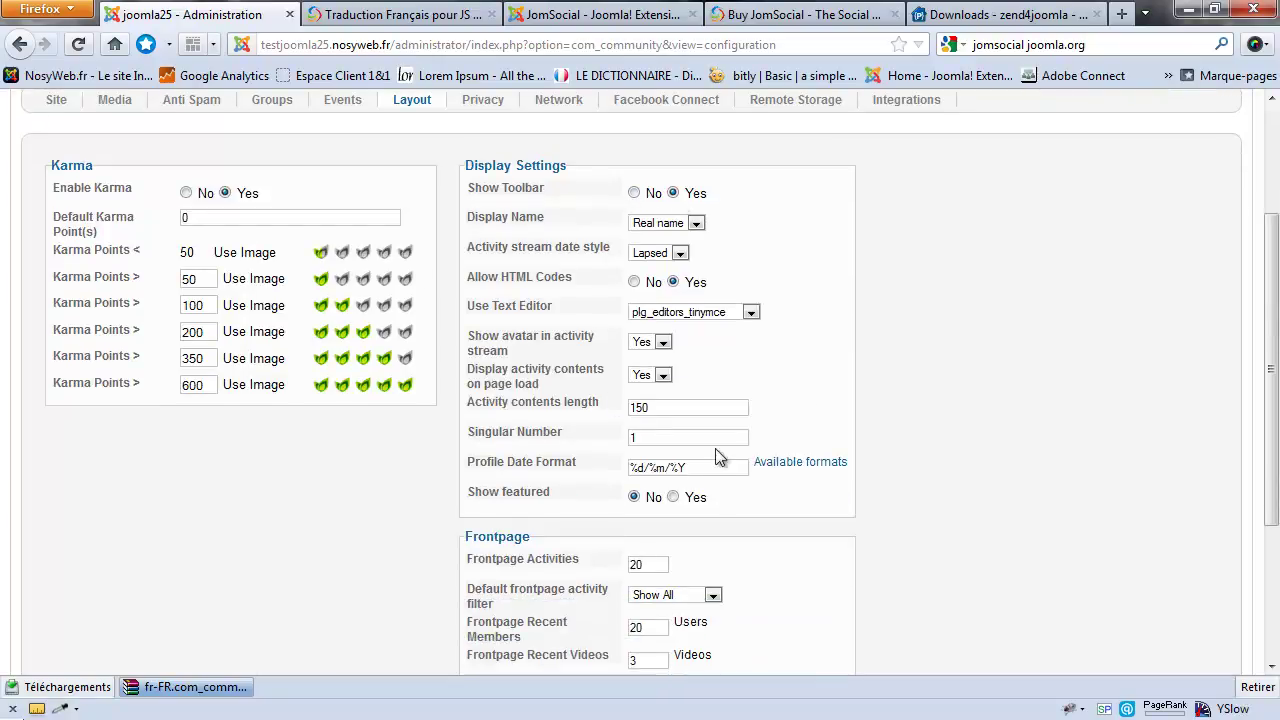
{"action": "left_click", "coordinate": [697, 224]}
{"action": "left_click", "coordinate": [697, 224]}
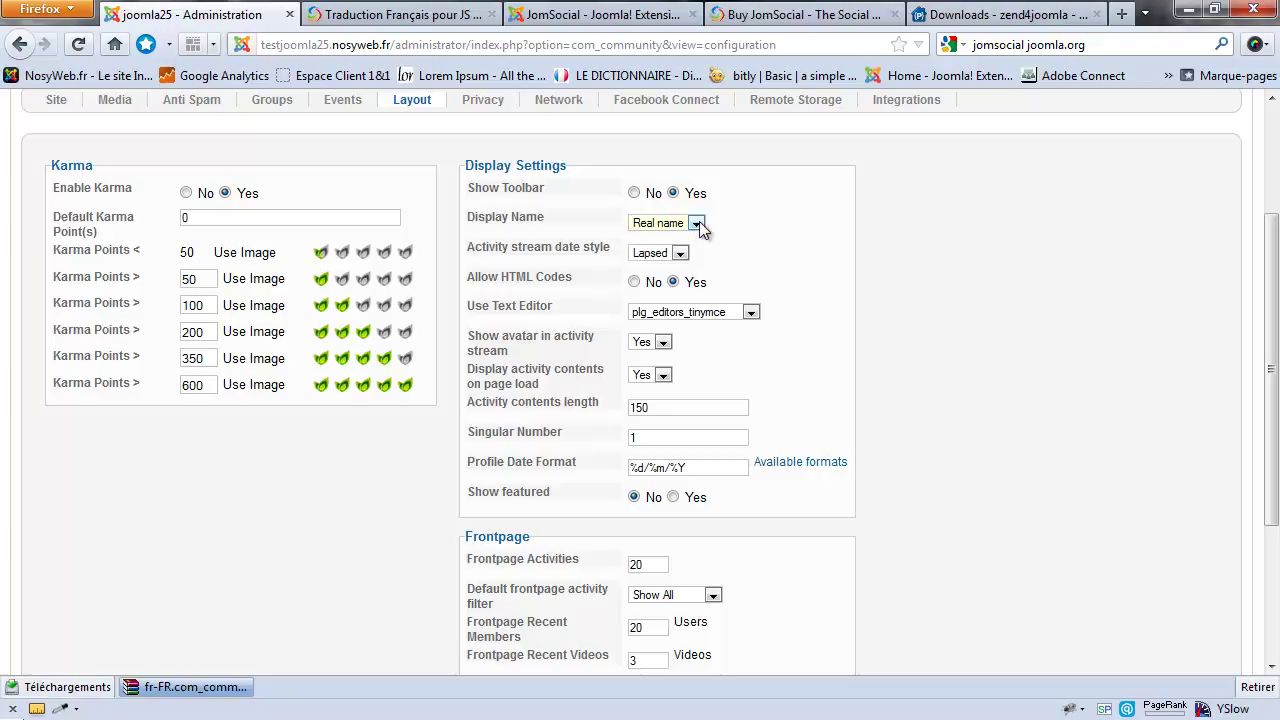
{"action": "left_click", "coordinate": [726, 314]}
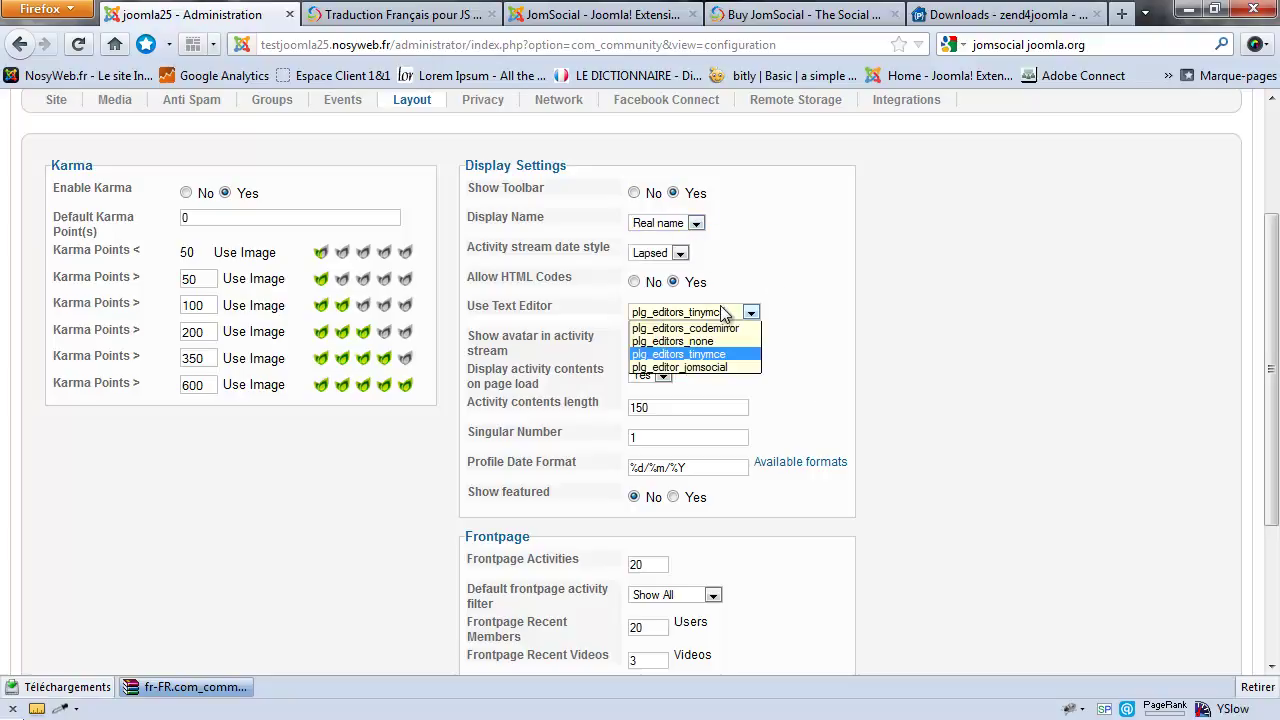
{"action": "left_click", "coordinate": [841, 316]}
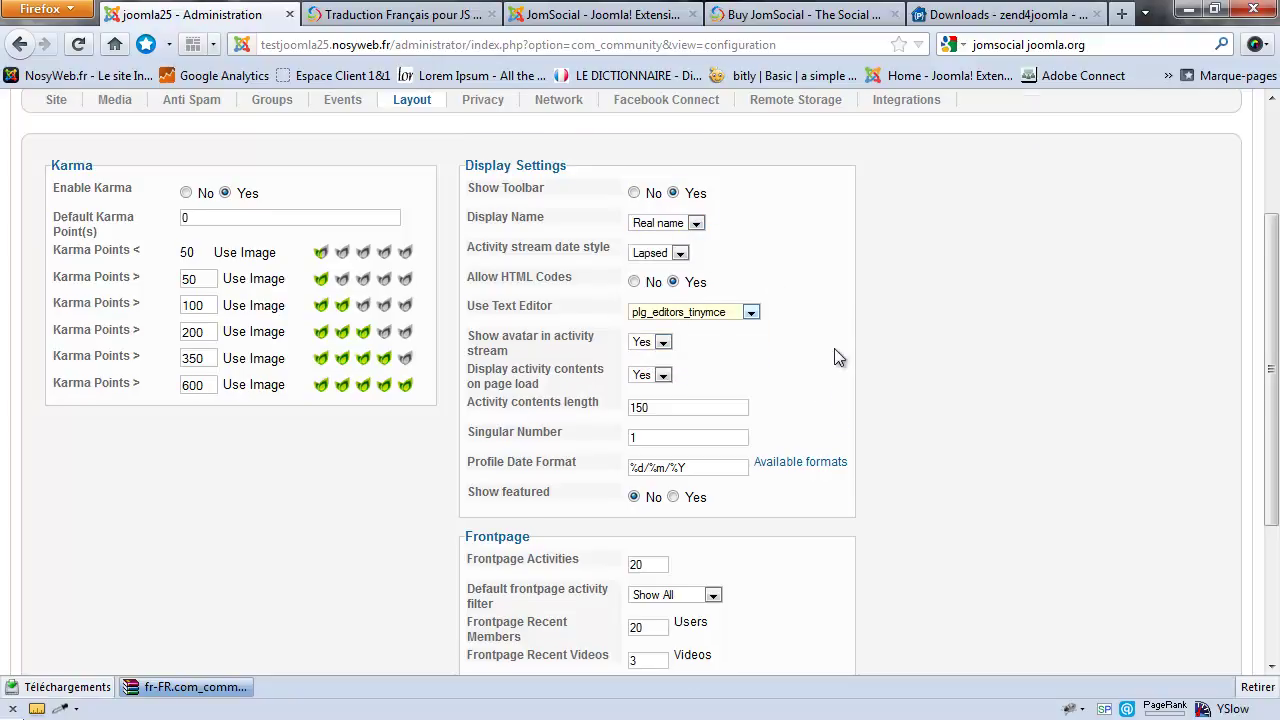
Examine the remaining Display Settings and the Frontpage settings, including the Frontpage Activities value
{"action": "scroll", "coordinate": [834, 348], "scroll_direction": "down", "scroll_amount": 1}
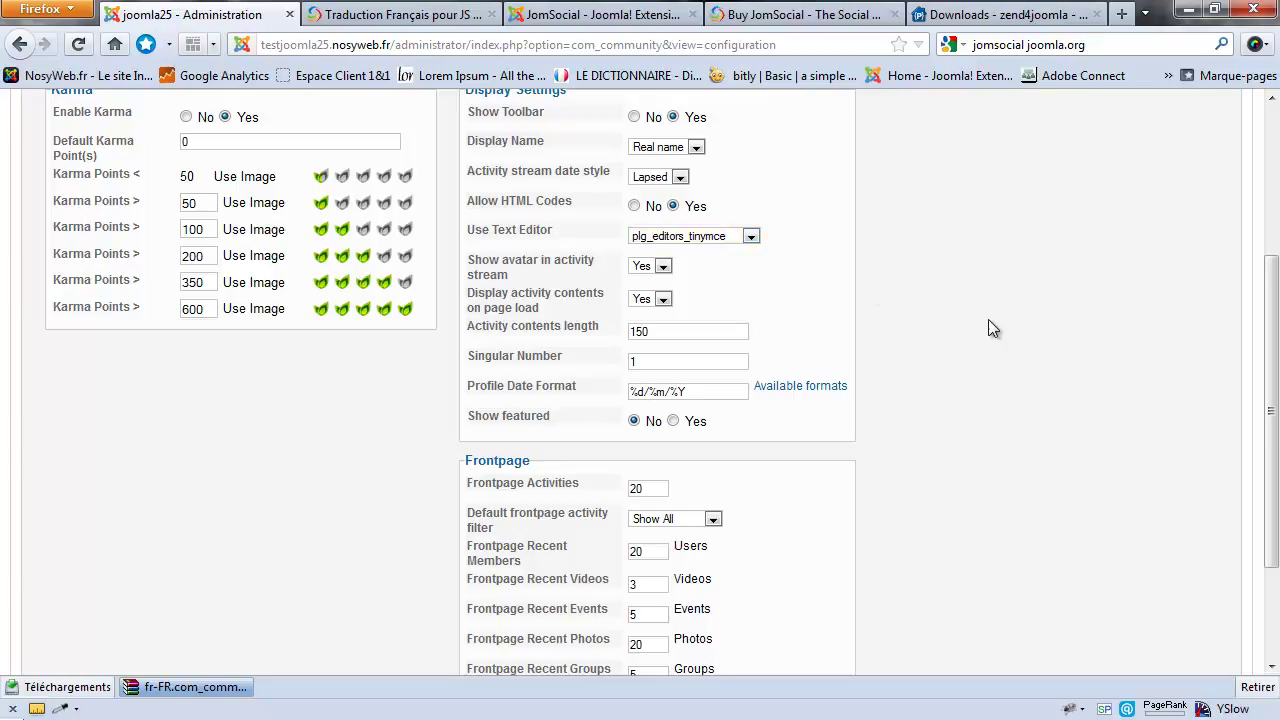
{"action": "scroll", "coordinate": [688, 297], "scroll_direction": "down", "scroll_amount": 3}
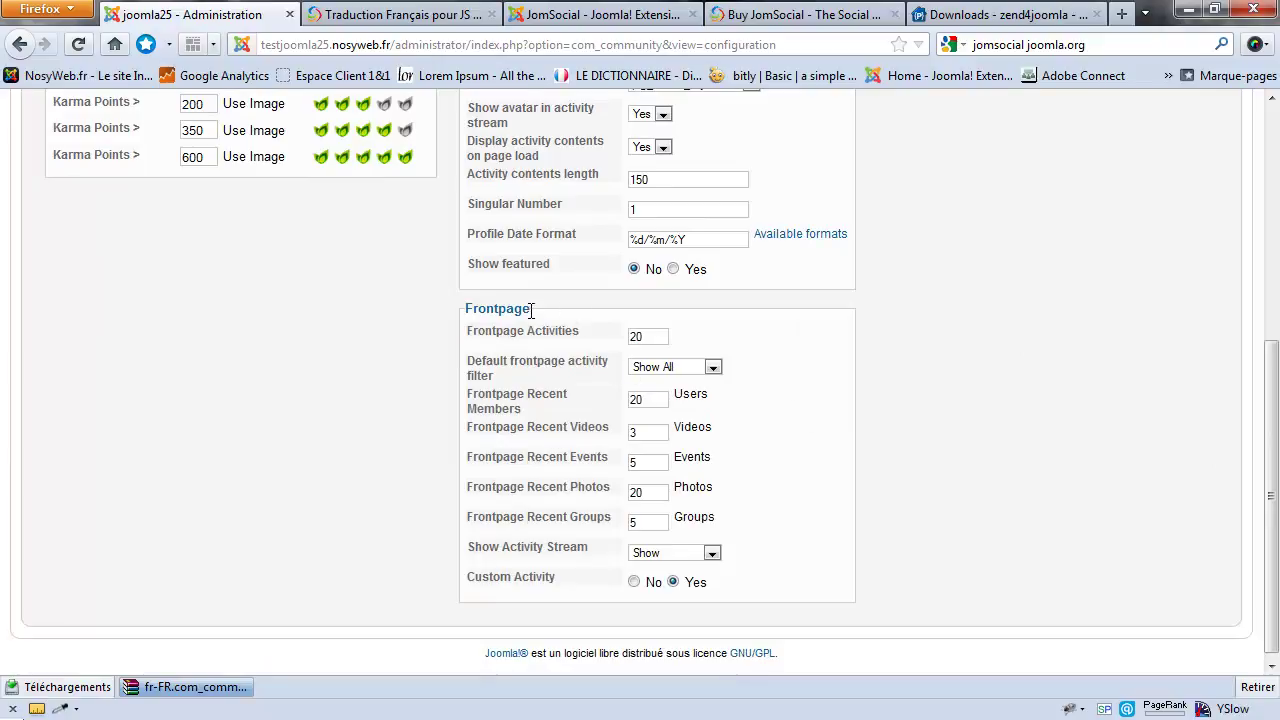
{"action": "double_click", "coordinate": [647, 338]}
{"action": "type", "text": "20"}
{"action": "key", "text": "Home"}
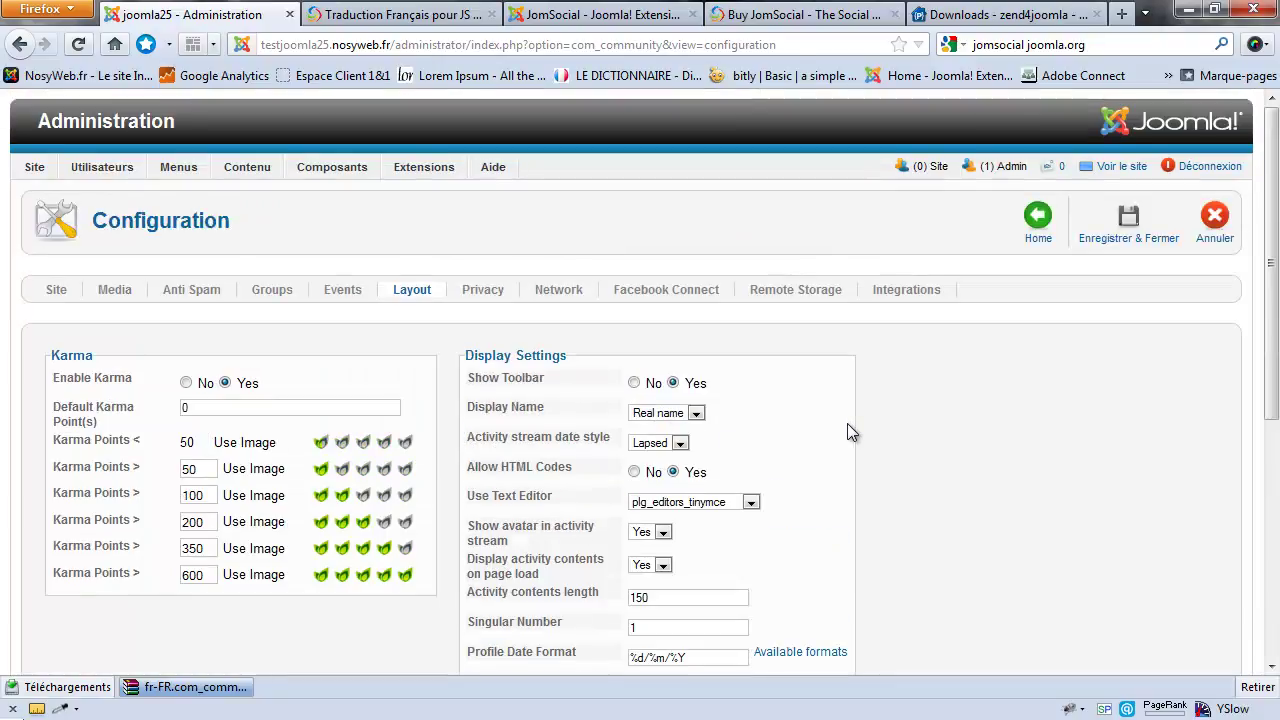
Open the Privacy configuration section and examine the Default User Privacy settings for profile, friends and photos
{"action": "scroll", "coordinate": [700, 350], "scroll_direction": "down", "scroll_amount": 1}
{"action": "left_click", "coordinate": [485, 255]}
{"action": "scroll", "coordinate": [294, 360], "scroll_direction": "down", "scroll_amount": 3}
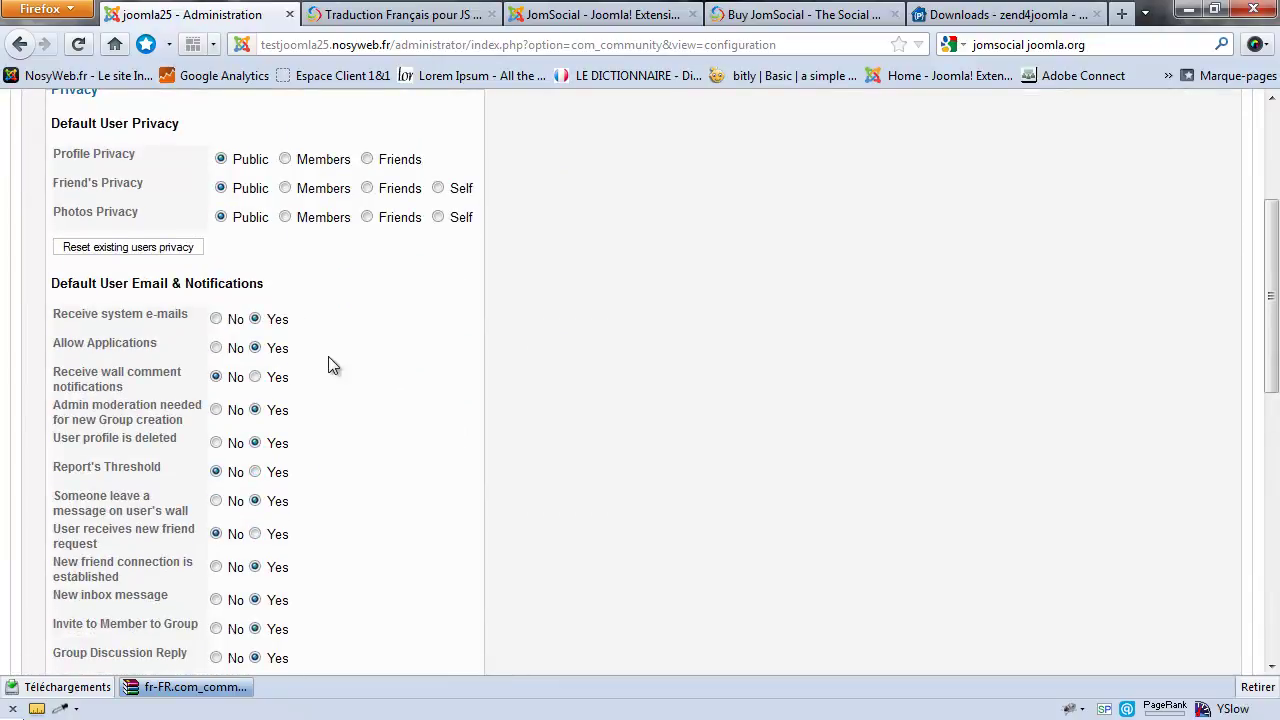
{"action": "scroll", "coordinate": [328, 356], "scroll_direction": "up", "scroll_amount": 4}
{"action": "scroll", "coordinate": [328, 356], "scroll_direction": "down", "scroll_amount": 2}
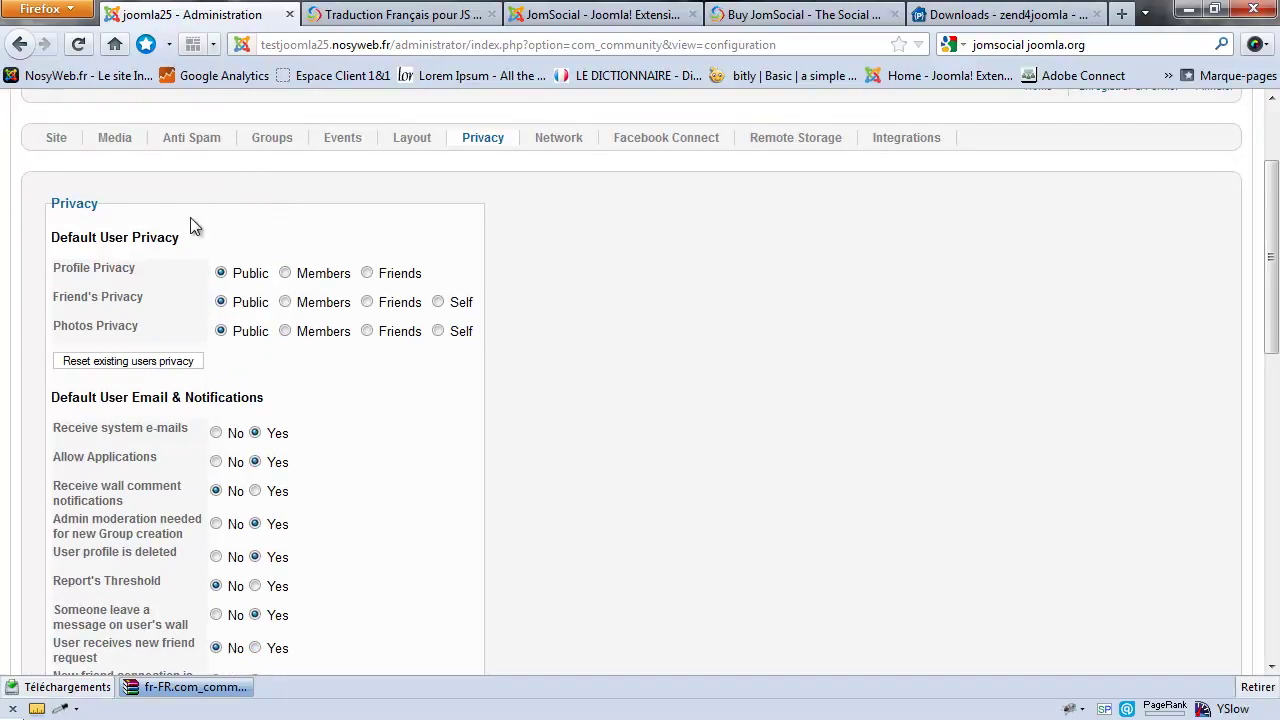
{"action": "mouse_move", "coordinate": [95, 262]}
{"action": "mouse_move", "coordinate": [117, 325]}
{"action": "scroll", "coordinate": [390, 382], "scroll_direction": "down", "scroll_amount": 2}
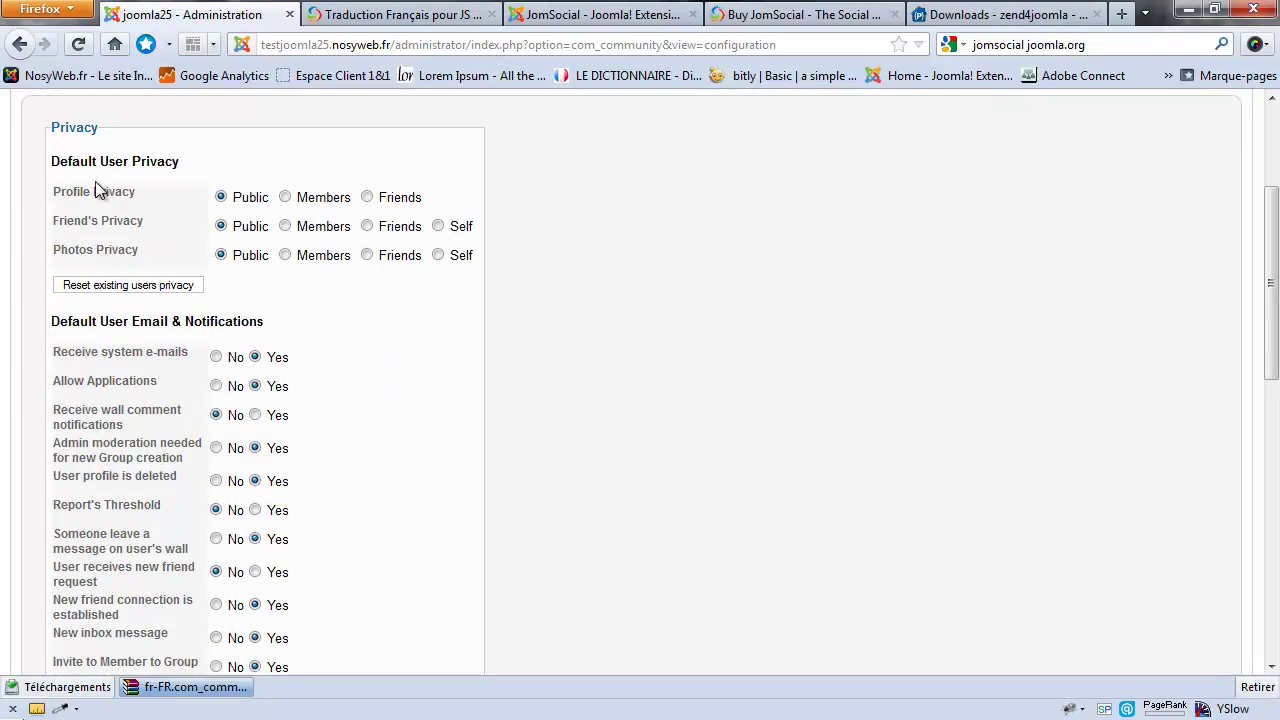
Examine the Default User Email & Notifications settings and the Privacy for site administrators option
{"action": "scroll", "coordinate": [323, 370], "scroll_direction": "down", "scroll_amount": 1}
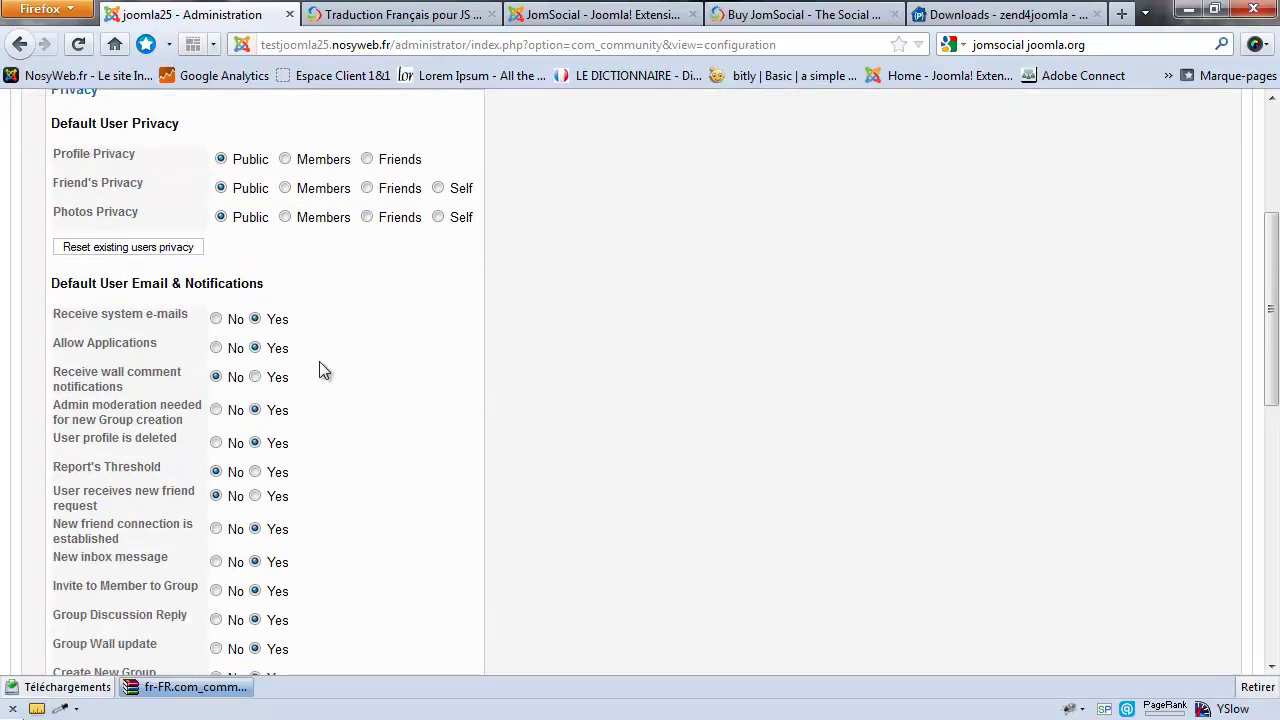
{"action": "scroll", "coordinate": [321, 368], "scroll_direction": "down", "scroll_amount": 4}
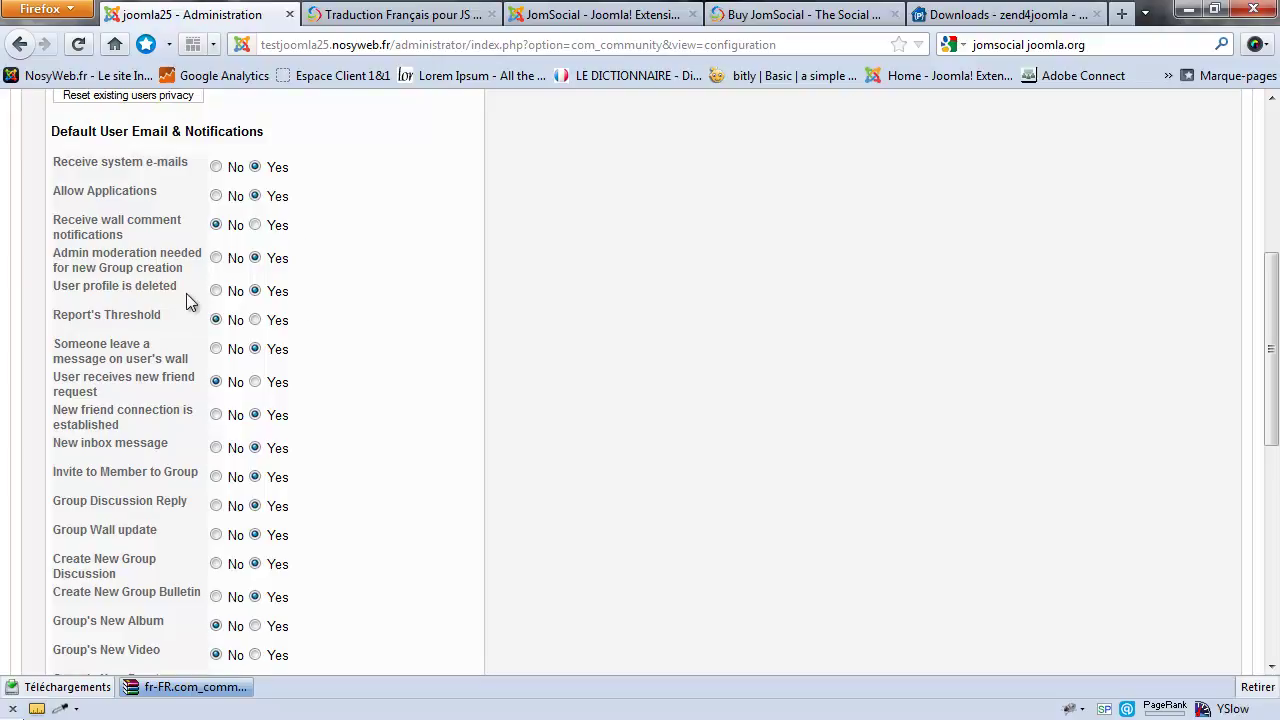
{"action": "scroll", "coordinate": [186, 293], "scroll_direction": "down", "scroll_amount": 3}
{"action": "scroll", "coordinate": [186, 293], "scroll_direction": "down", "scroll_amount": 4}
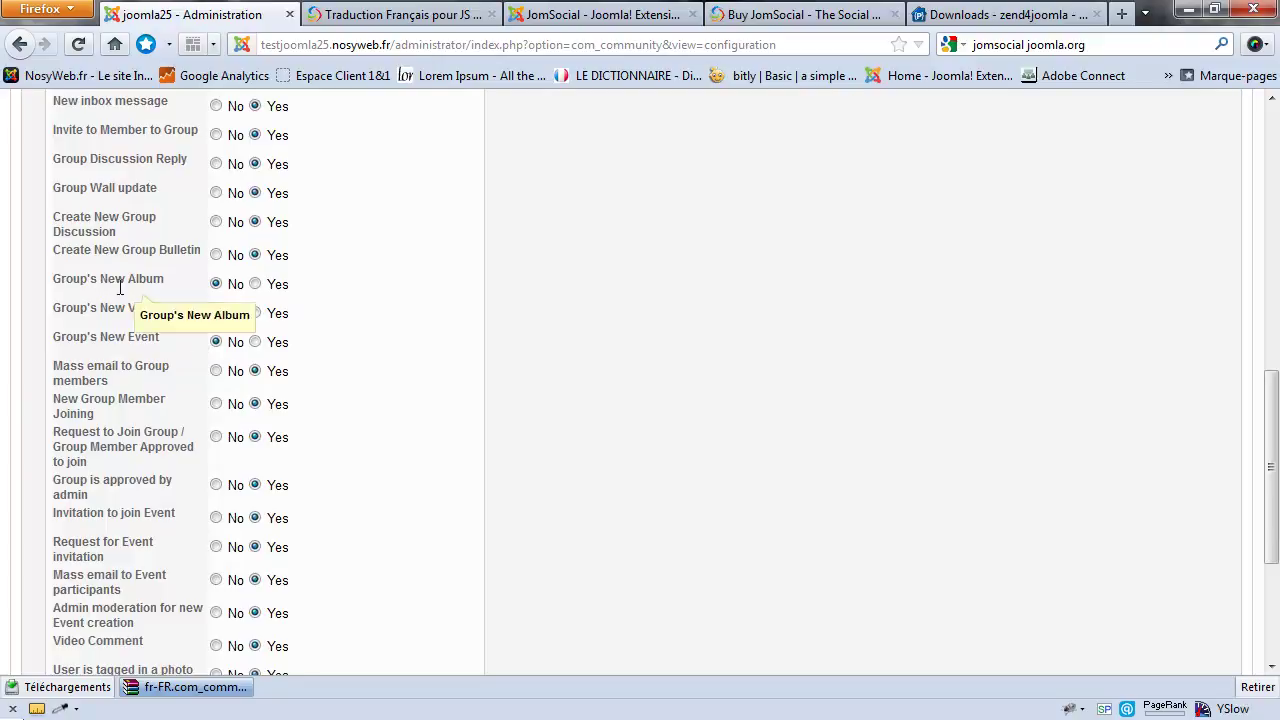
{"action": "scroll", "coordinate": [200, 320], "scroll_direction": "down", "scroll_amount": 5}
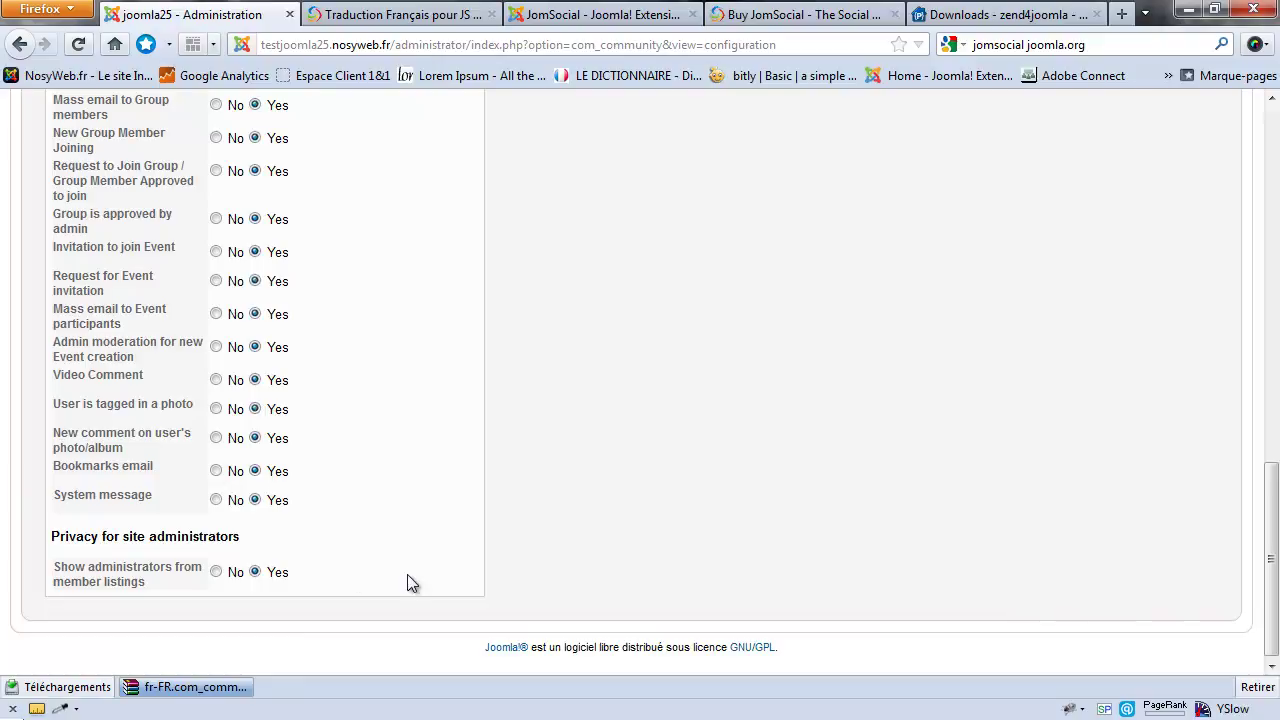
Open the Network configuration section and examine the JomSocial Network Configuration fields, including the Description
{"action": "scroll", "coordinate": [447, 562], "scroll_direction": "up", "scroll_amount": 5}
{"action": "scroll", "coordinate": [445, 554], "scroll_direction": "up", "scroll_amount": 15}
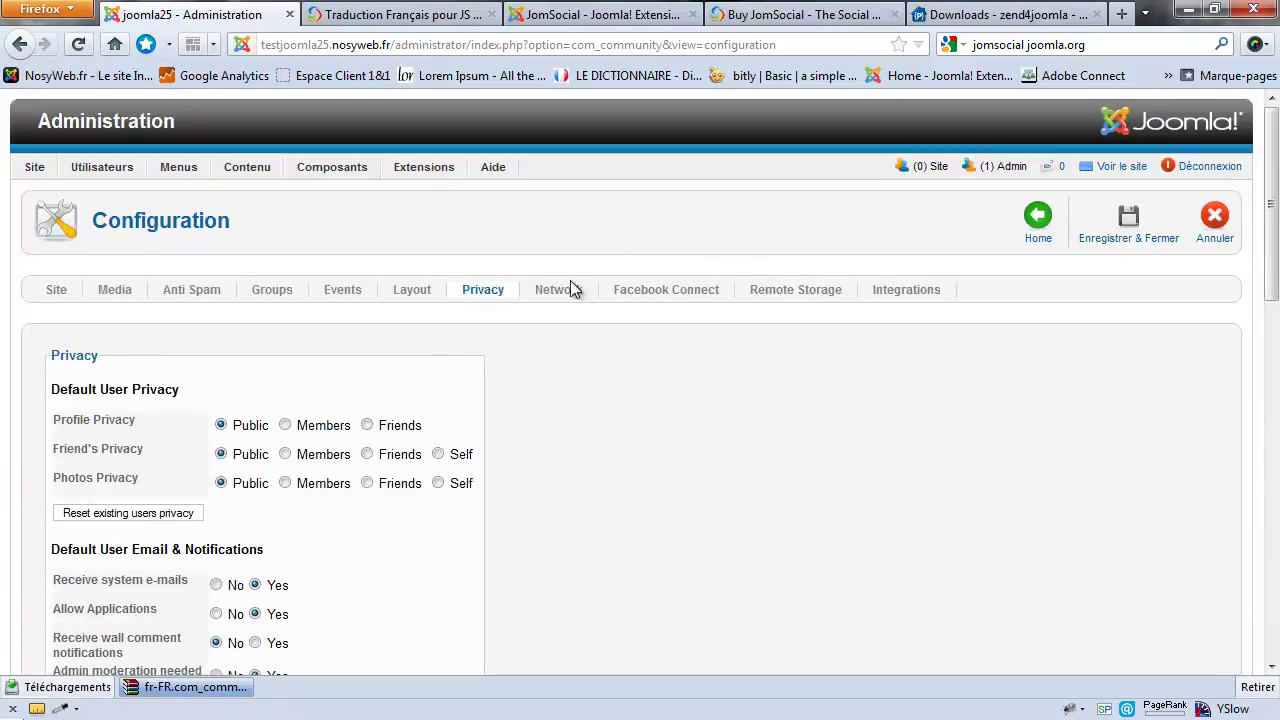
{"action": "left_click", "coordinate": [573, 289]}
{"action": "scroll", "coordinate": [507, 337], "scroll_direction": "down", "scroll_amount": 2}
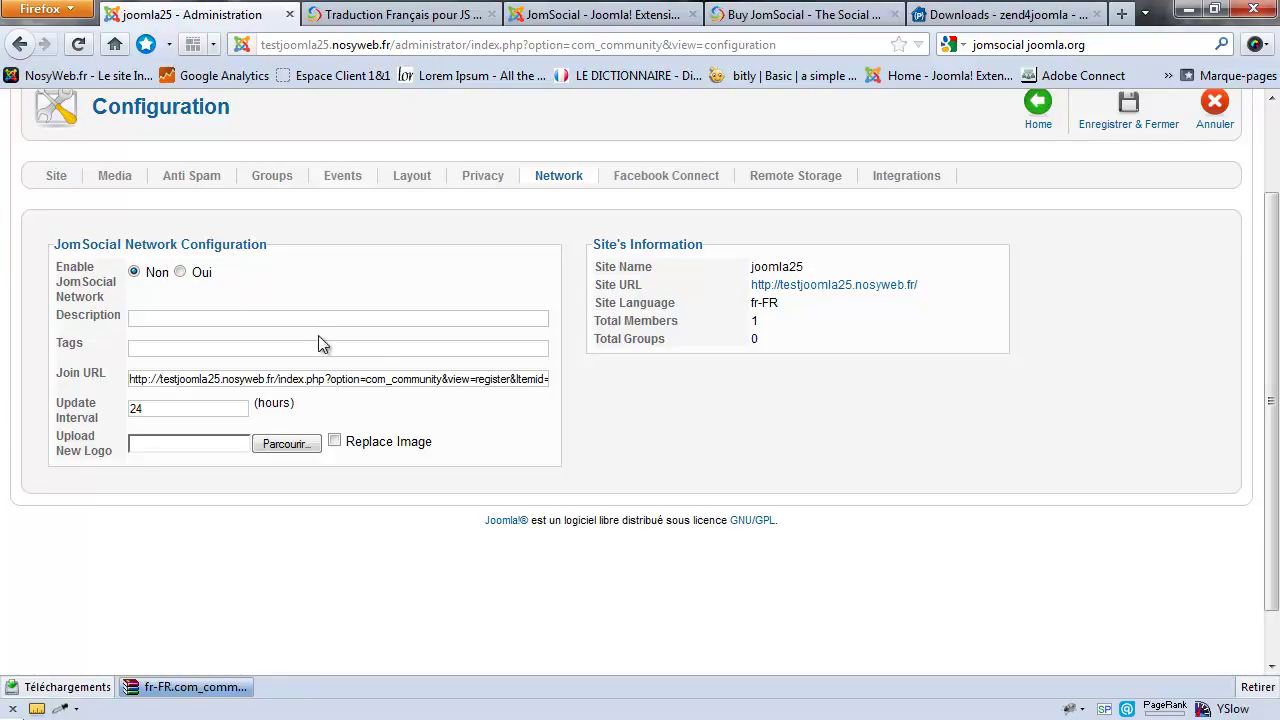
{"action": "left_click", "coordinate": [263, 319]}
Open the Facebook Connect configuration section and examine the API key and application secret fields and the Facebook Settings
{"action": "left_click", "coordinate": [662, 178]}
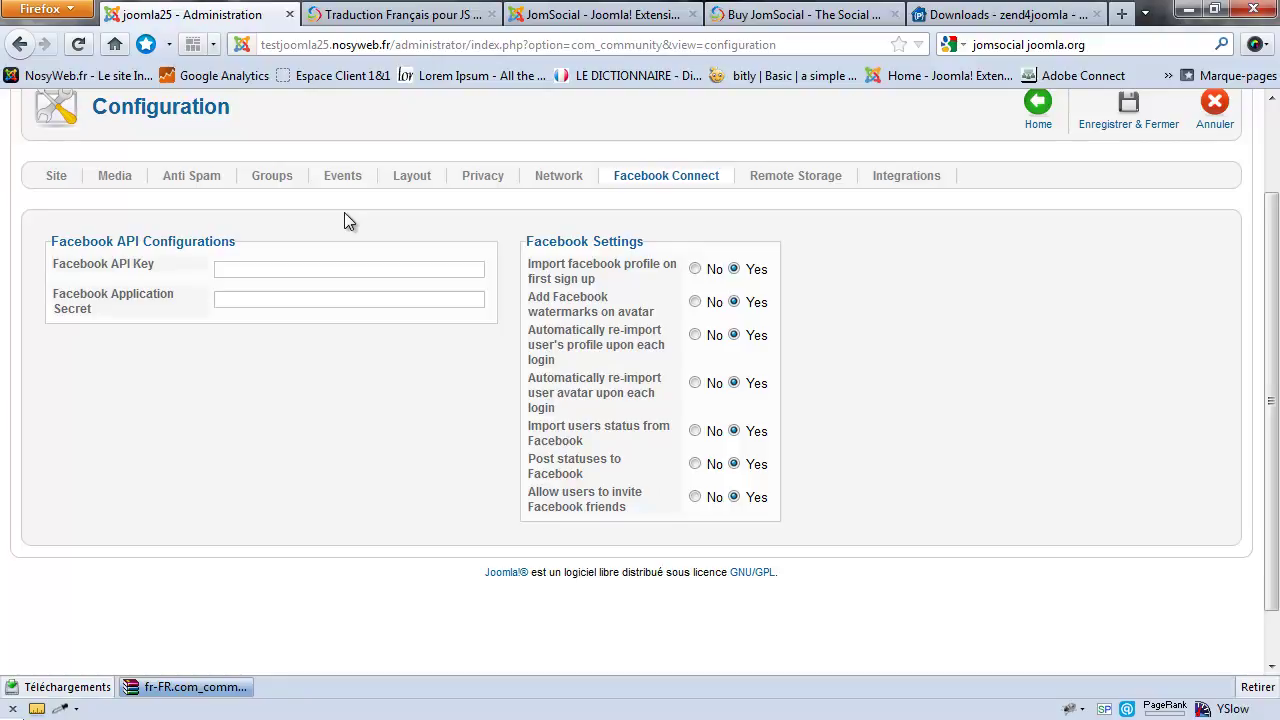
{"action": "left_click", "coordinate": [338, 266]}
{"action": "left_click", "coordinate": [297, 301]}
{"action": "mouse_move", "coordinate": [616, 312]}
{"action": "mouse_move", "coordinate": [605, 440]}
Open the Remote Storage configuration section and examine the Amazon S3 Bucket Path, Access Key and Secret Key fields
{"action": "left_click", "coordinate": [791, 183]}
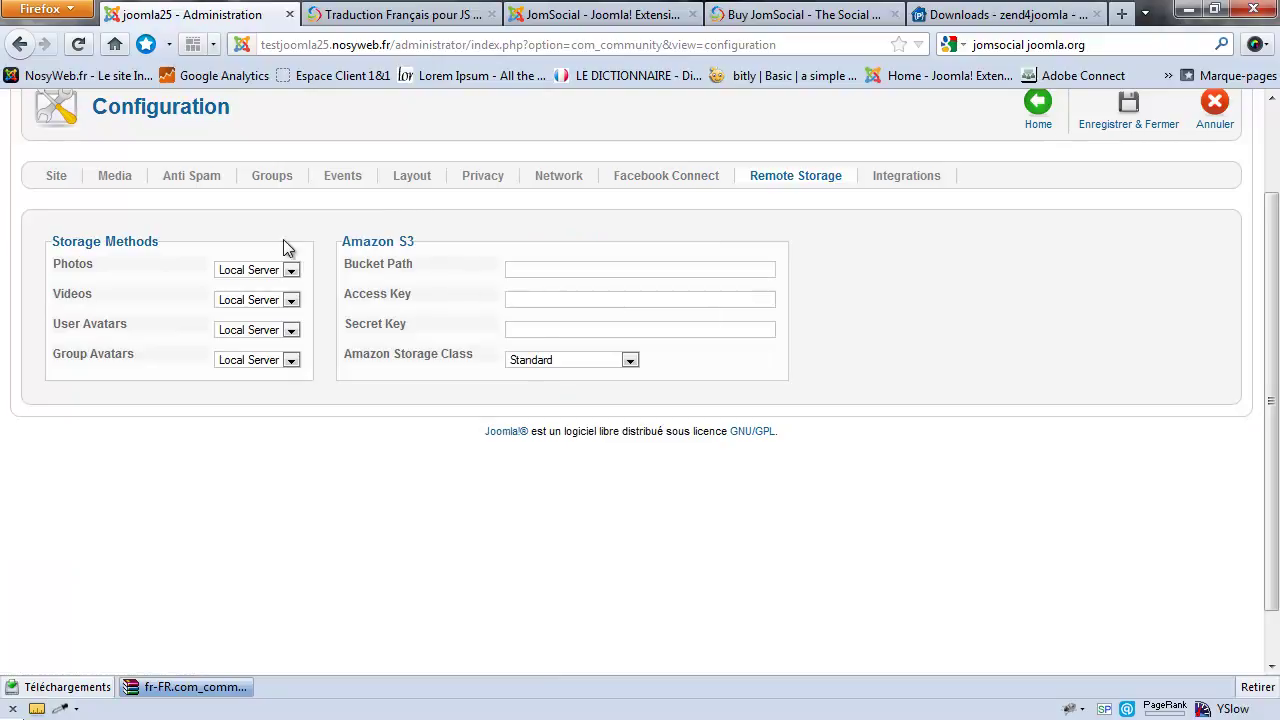
{"action": "left_click", "coordinate": [571, 269]}
{"action": "left_click", "coordinate": [555, 300]}
{"action": "left_click", "coordinate": [552, 332]}
{"action": "left_click", "coordinate": [526, 269]}
{"action": "left_click", "coordinate": [522, 298]}
{"action": "left_click", "coordinate": [518, 331]}
View the available storage methods for Photos and keep Local Server selected
{"action": "left_click", "coordinate": [276, 278]}
{"action": "left_click", "coordinate": [276, 278]}
{"action": "left_click", "coordinate": [277, 277]}
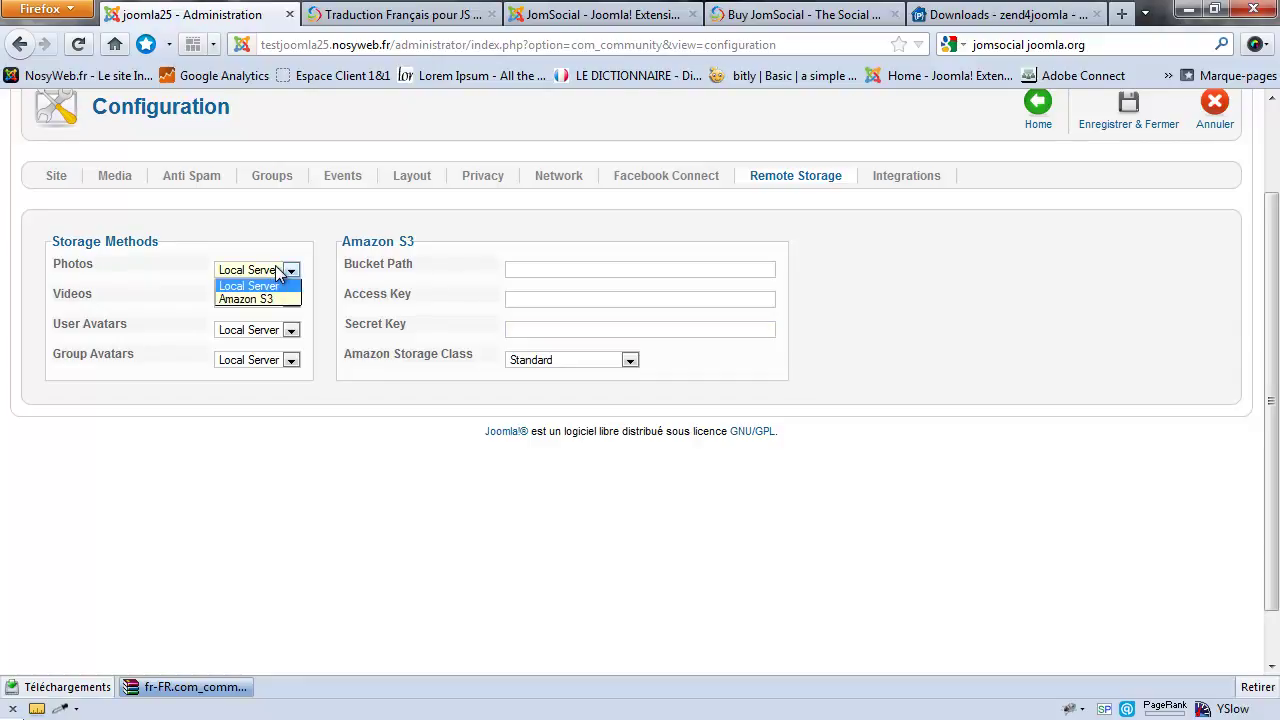
{"action": "left_click", "coordinate": [278, 273]}
{"action": "left_click", "coordinate": [278, 273]}
{"action": "left_click", "coordinate": [284, 284]}
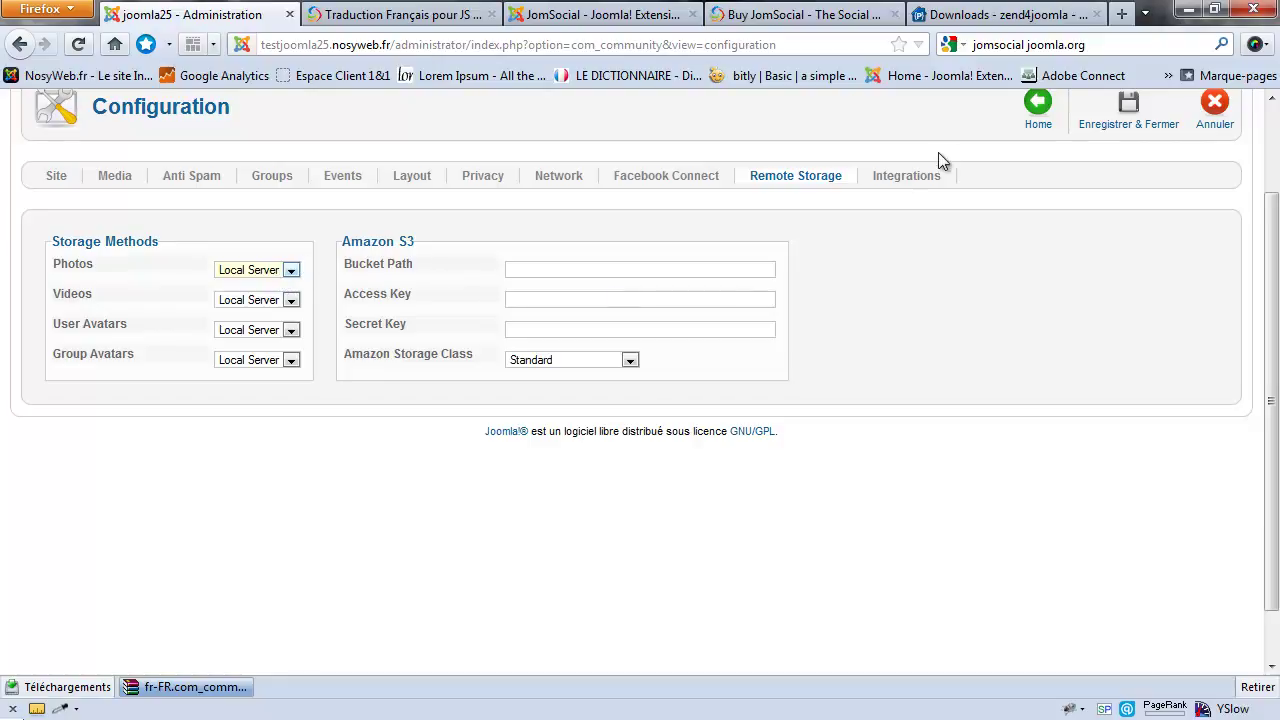
Open the Integrations configuration section and examine the My Blog and Google Maps settings, including the Street Field Code choices
{"action": "left_click", "coordinate": [903, 180]}
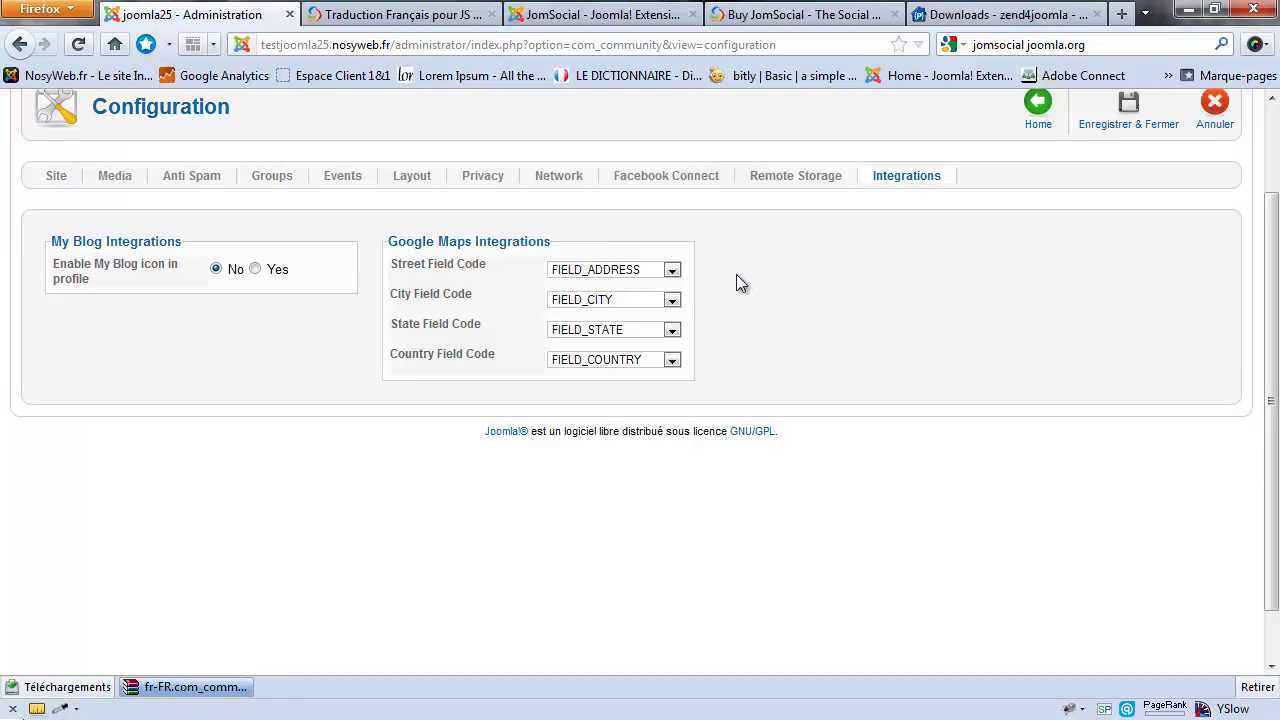
{"action": "left_click", "coordinate": [635, 268]}
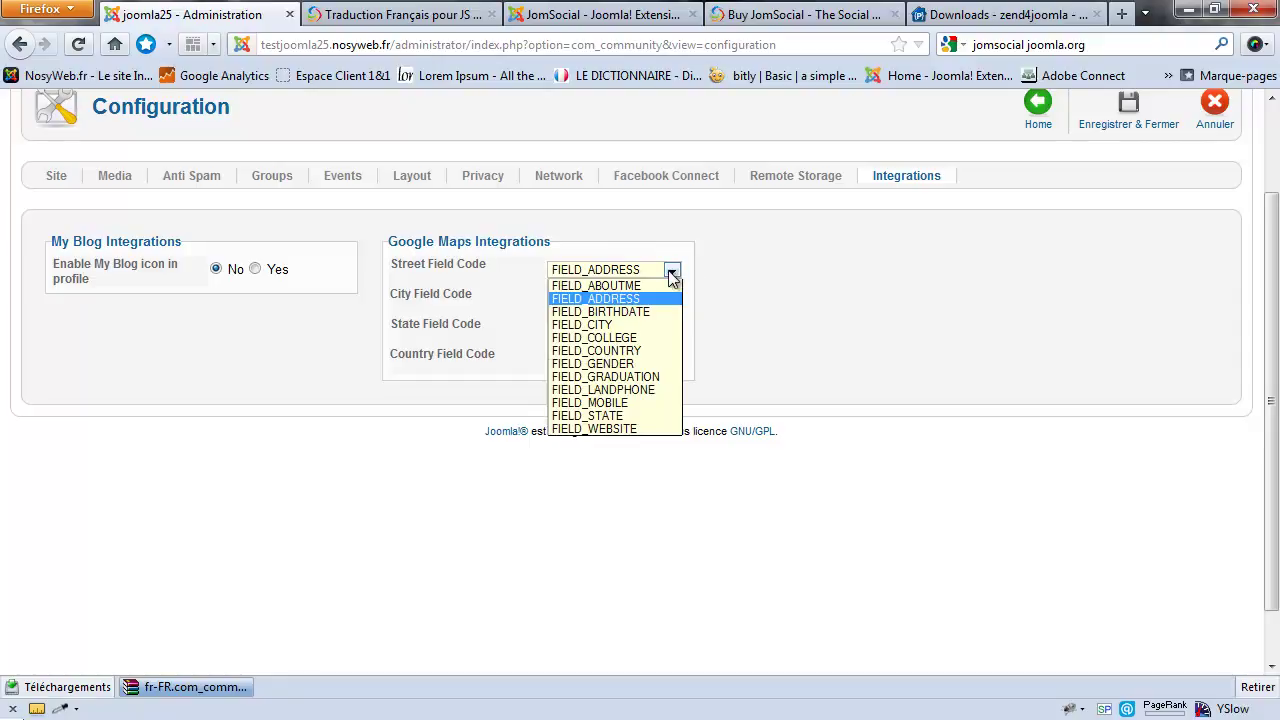
{"action": "left_click", "coordinate": [511, 268]}
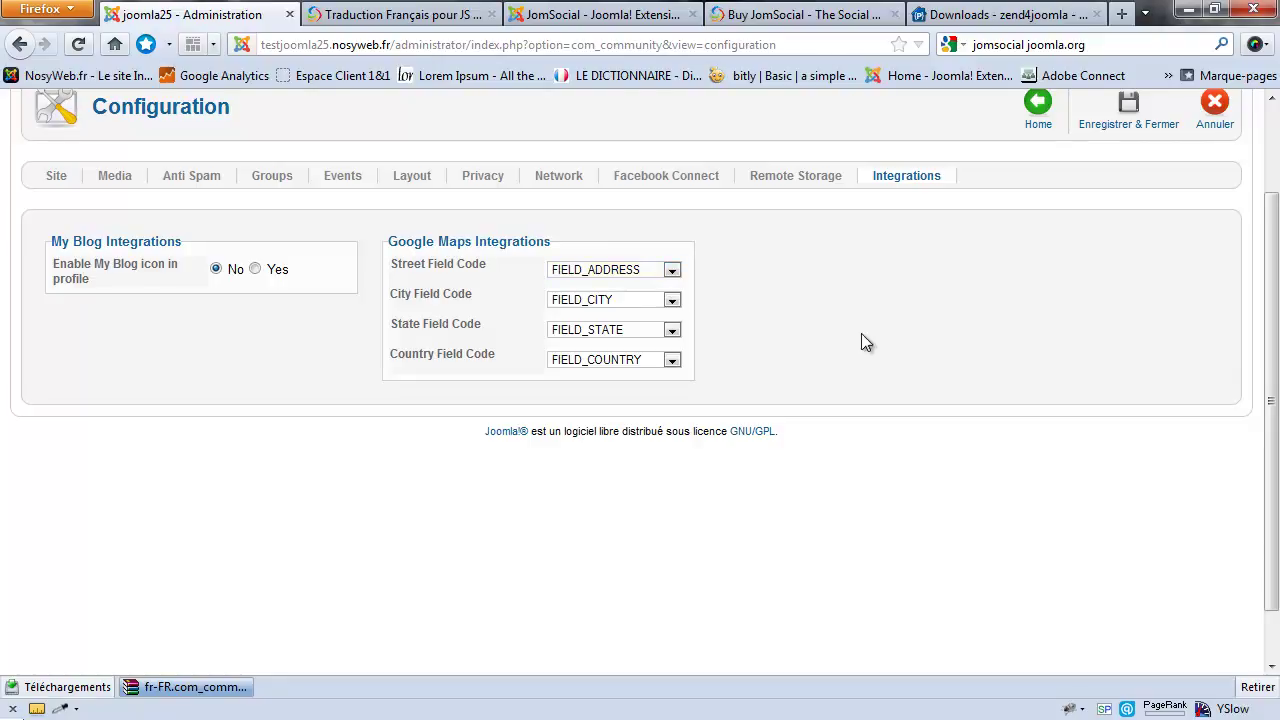
{"action": "scroll", "coordinate": [1021, 381], "scroll_direction": "up", "scroll_amount": 2}
{"action": "scroll", "coordinate": [1021, 380], "scroll_direction": "up", "scroll_amount": 1}
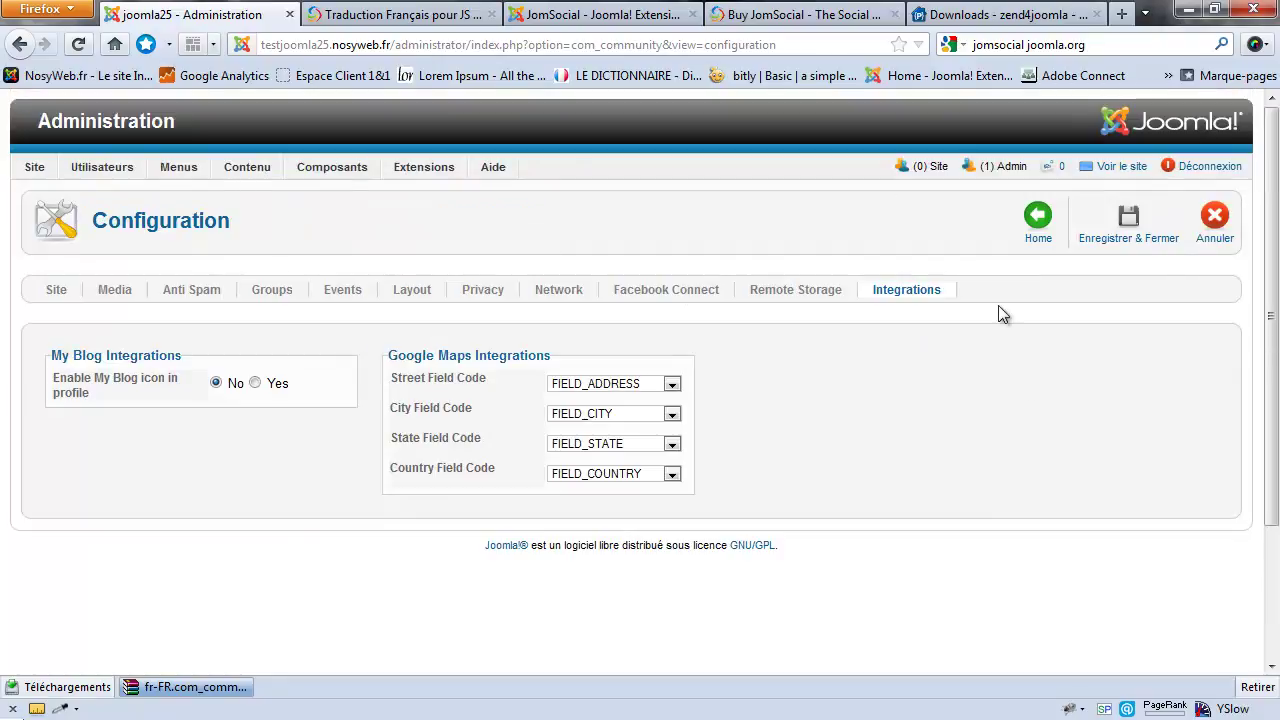